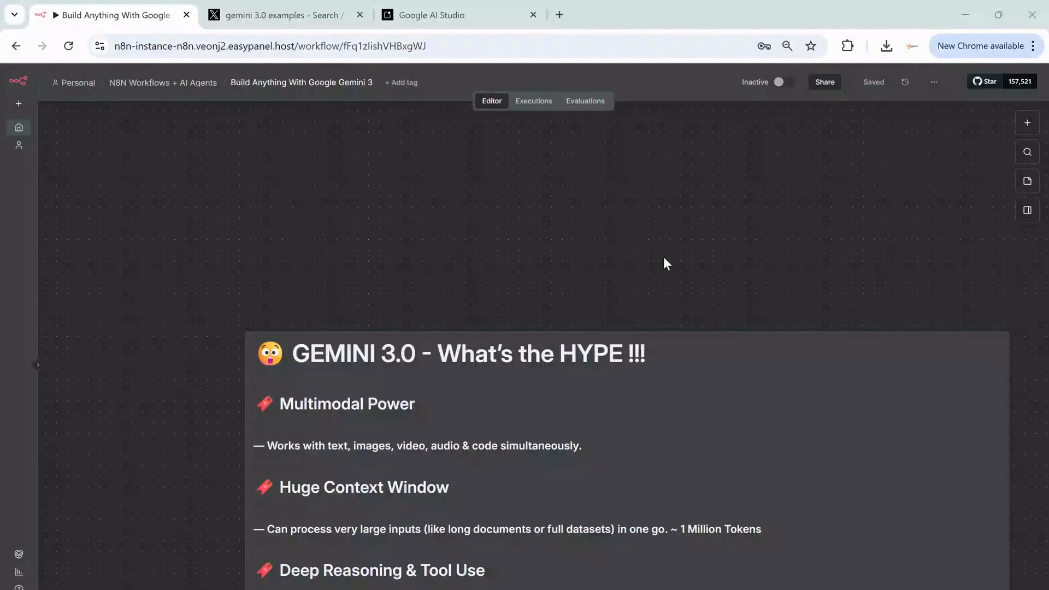
# Switch to the X search results for "gemini 3.0 examples" and browse the latest posts.
pyautogui.click(295, 15)
pyautogui.scroll(3, 402, 213)
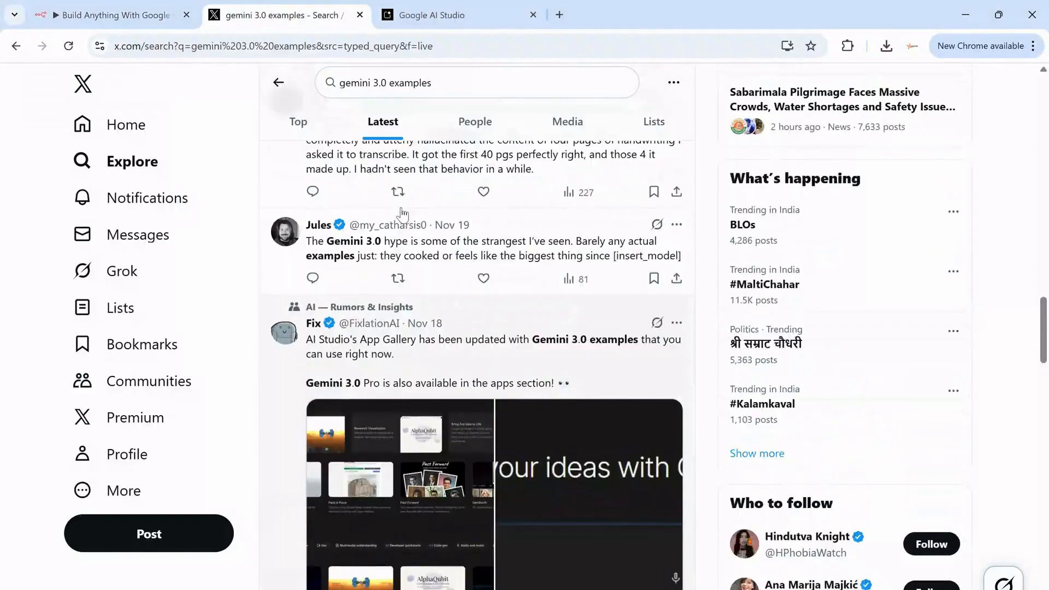
pyautogui.scroll(12, 402, 213)
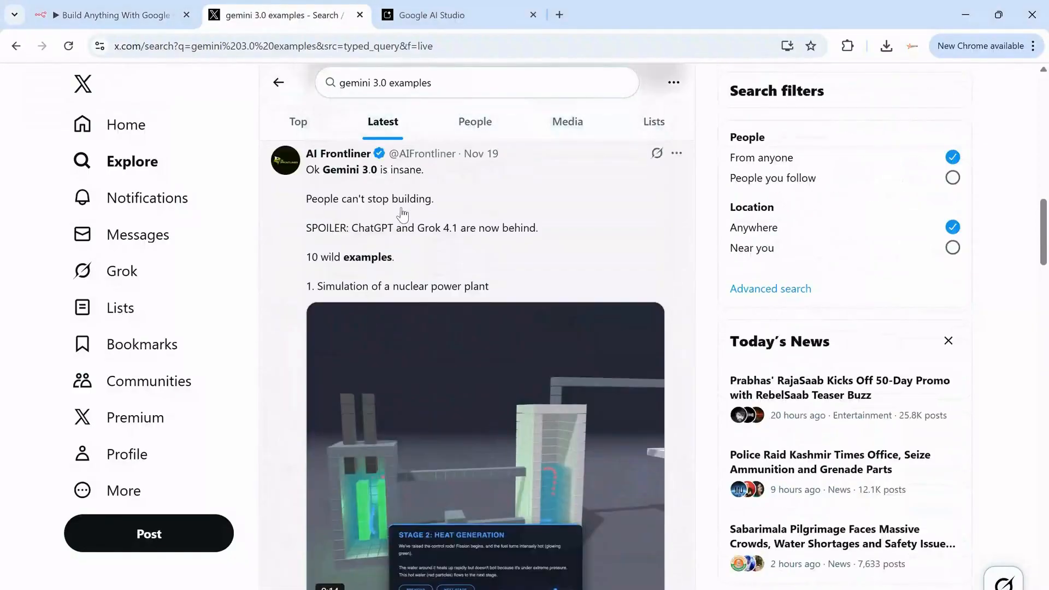
pyautogui.scroll(15, 403, 213)
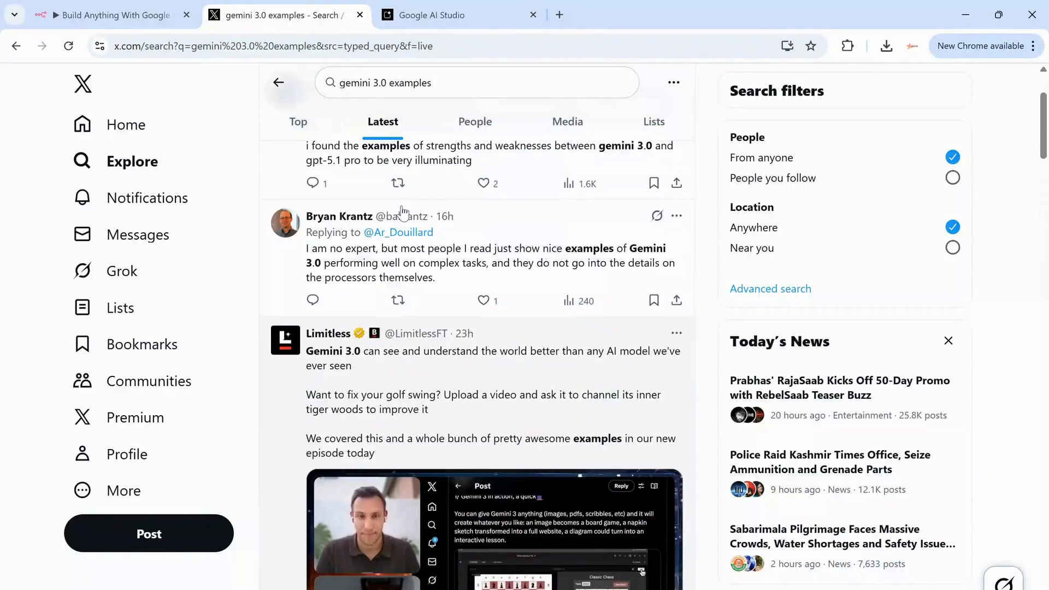
pyautogui.scroll(-3, 403, 213)
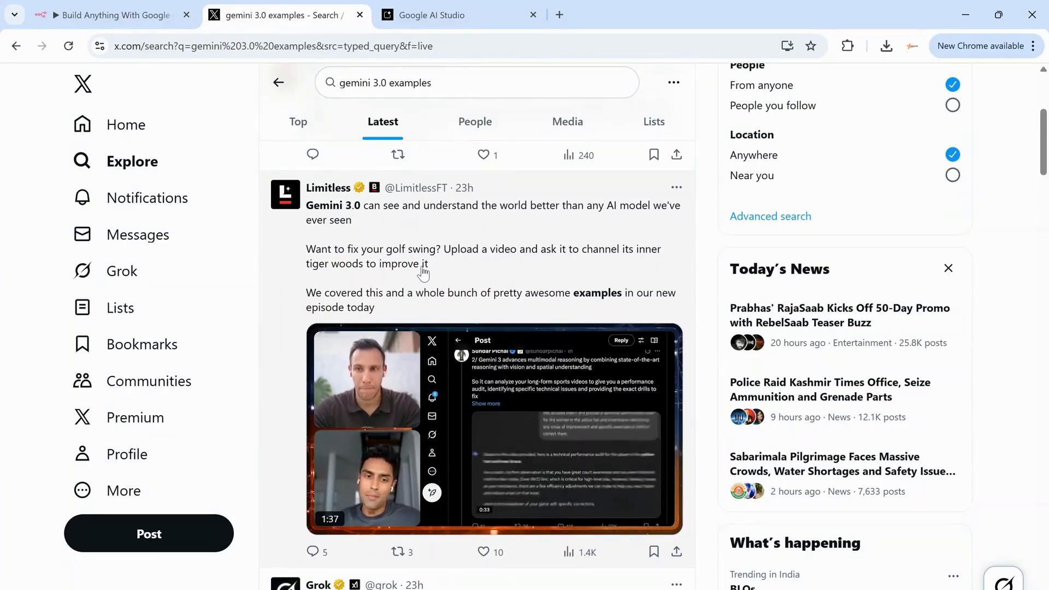
pyautogui.scroll(-15, 424, 272)
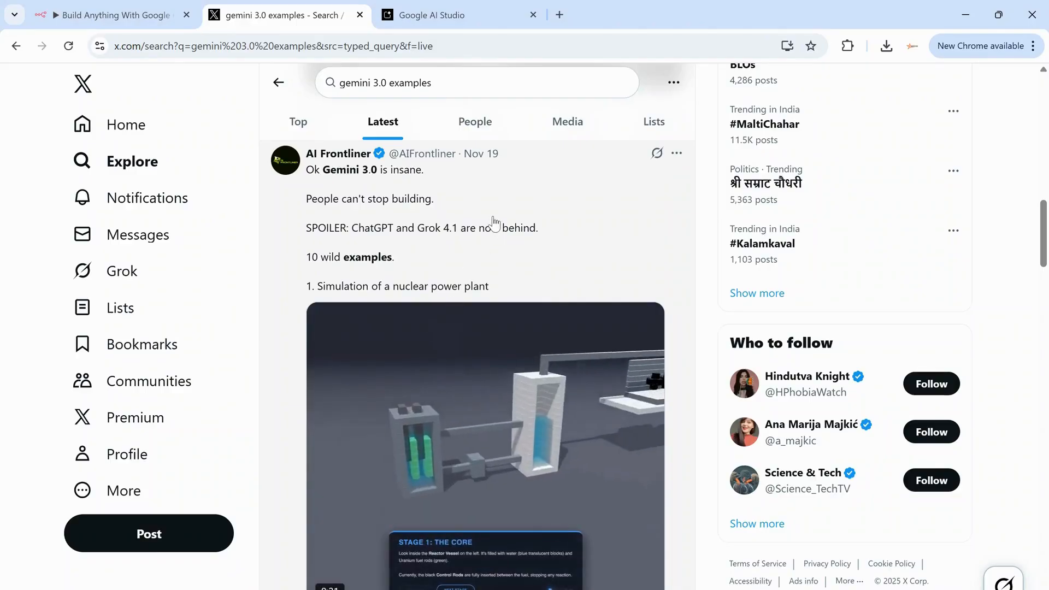
# Open the post about 10 wild Gemini 3.0 examples and look through the demos in its thread.
pyautogui.click(494, 224)
pyautogui.scroll(-5, 504, 245)
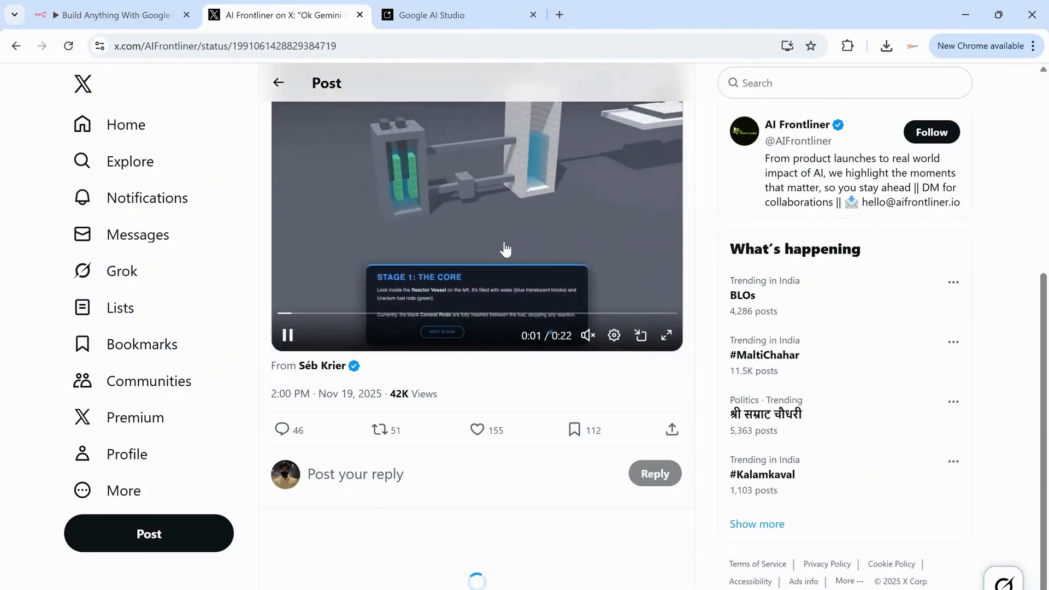
pyautogui.scroll(-5, 506, 246)
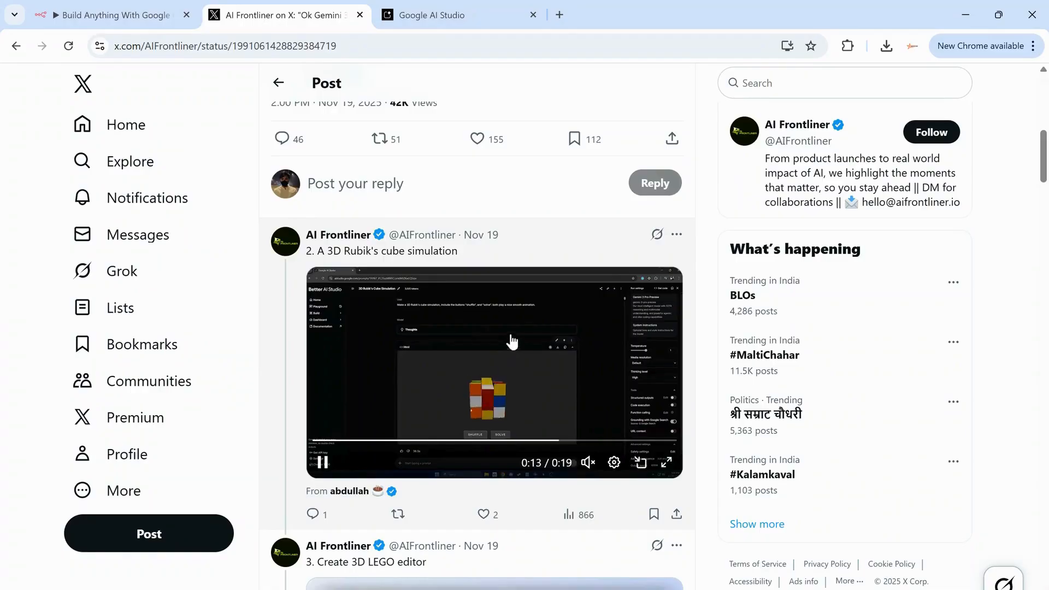
pyautogui.scroll(-10, 511, 342)
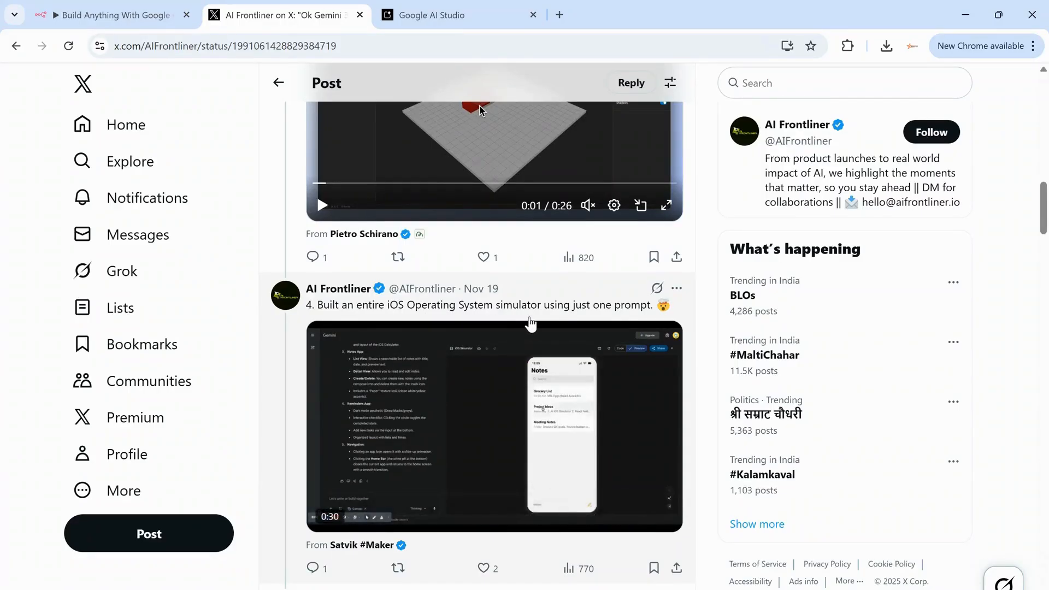
pyautogui.scroll(-3, 533, 323)
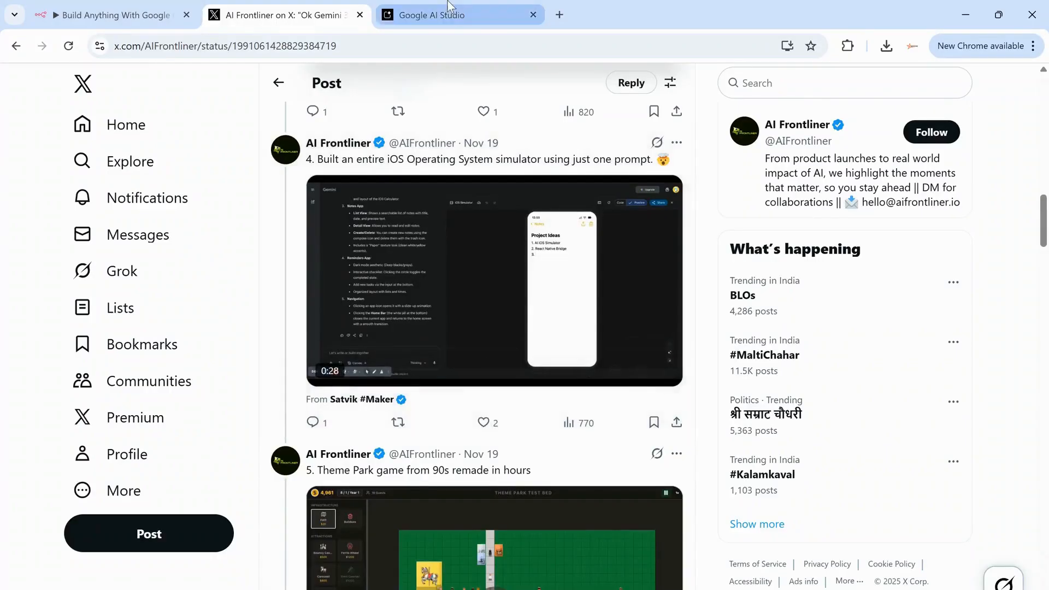
# Switch to Google AI Studio and look over the home page and the Build section's app ideas.
pyautogui.click(485, 27)
pyautogui.click(50, 90)
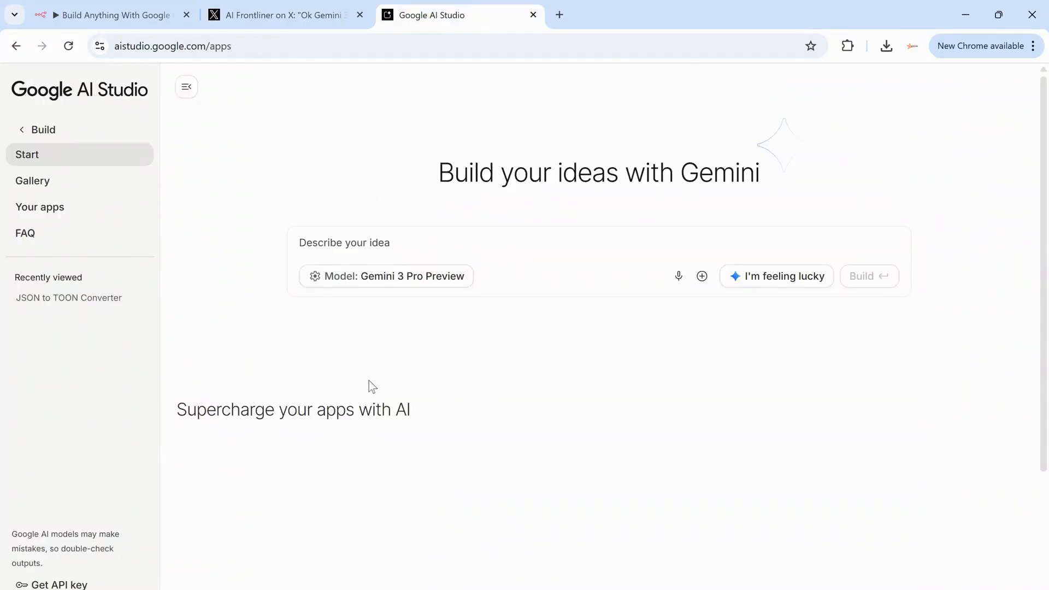
pyautogui.scroll(-5, 384, 383)
pyautogui.scroll(1, 373, 402)
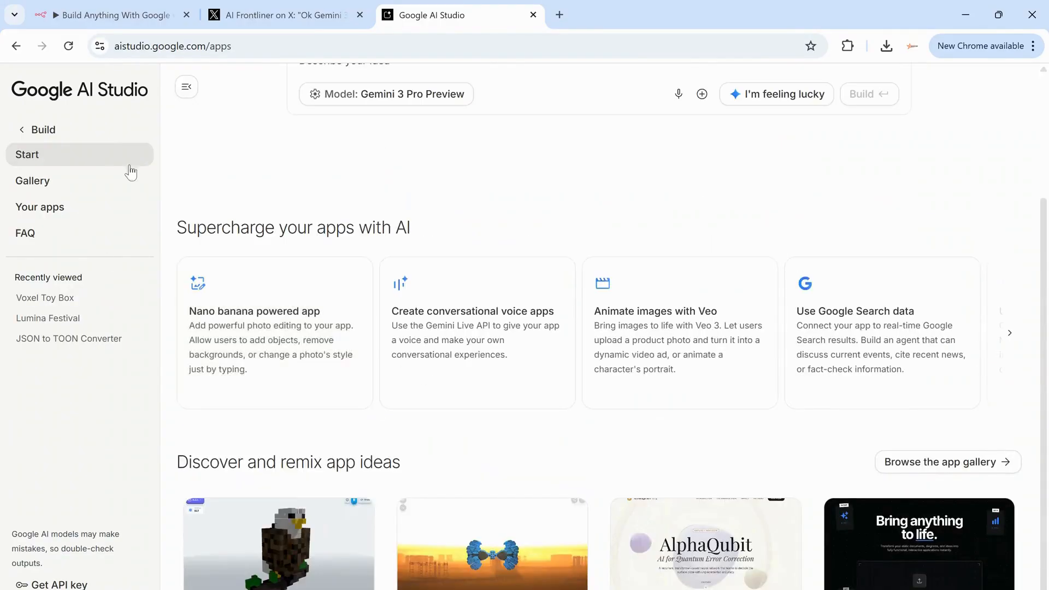
pyautogui.click(26, 130)
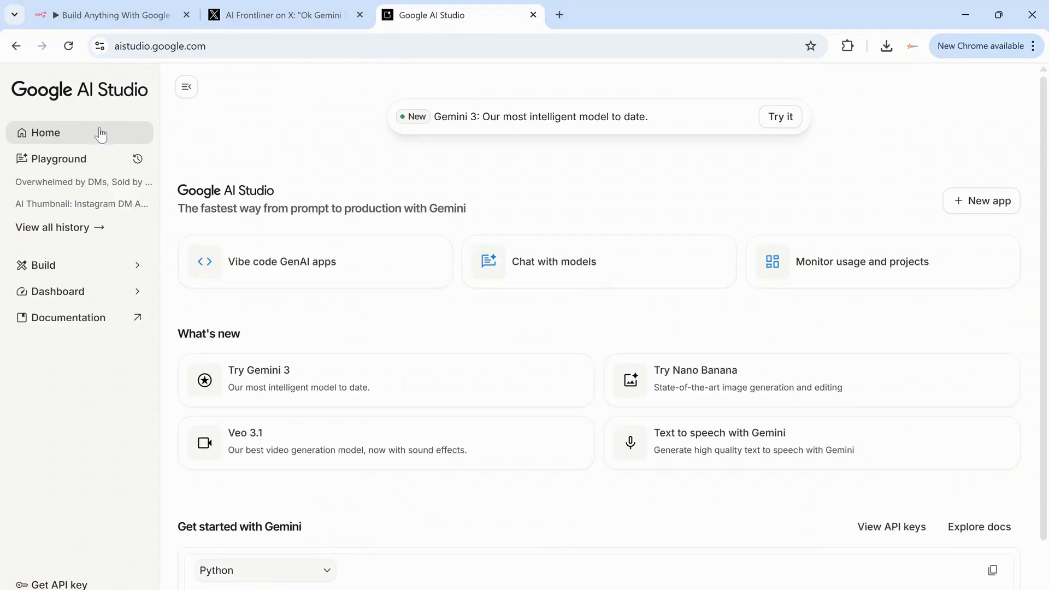
pyautogui.click(48, 265)
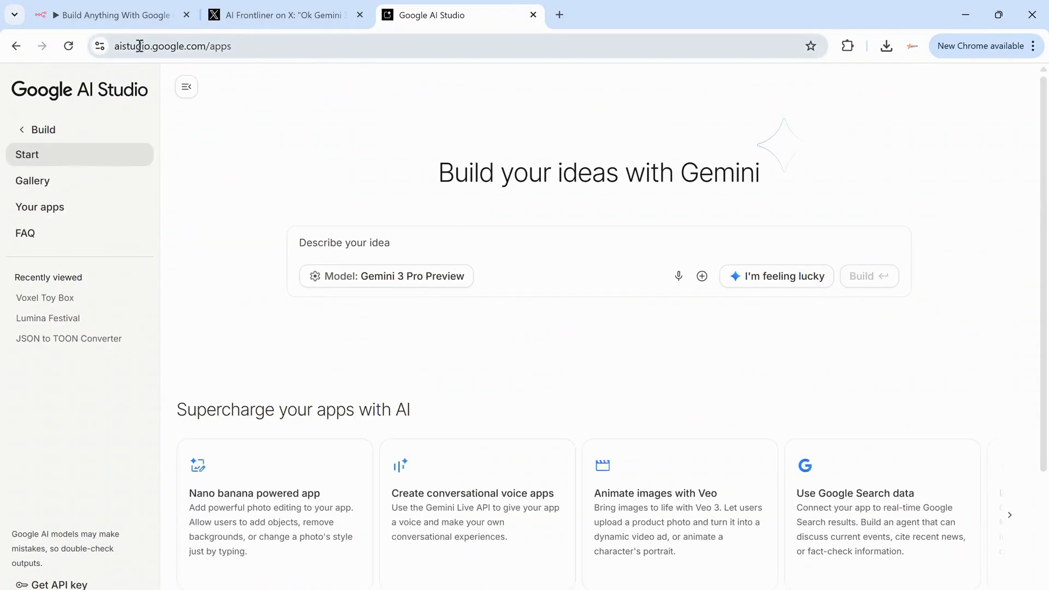
pyautogui.scroll(-3, 349, 237)
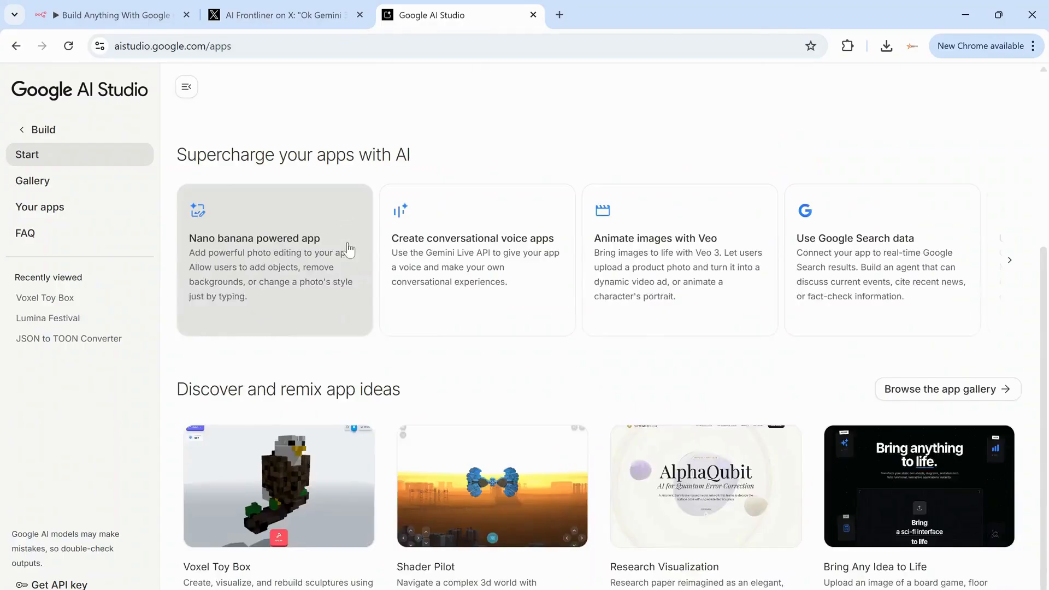
# Browse the AI Studio app gallery and filter its examples by Gemini 3 Pro.
pyautogui.click(905, 460)
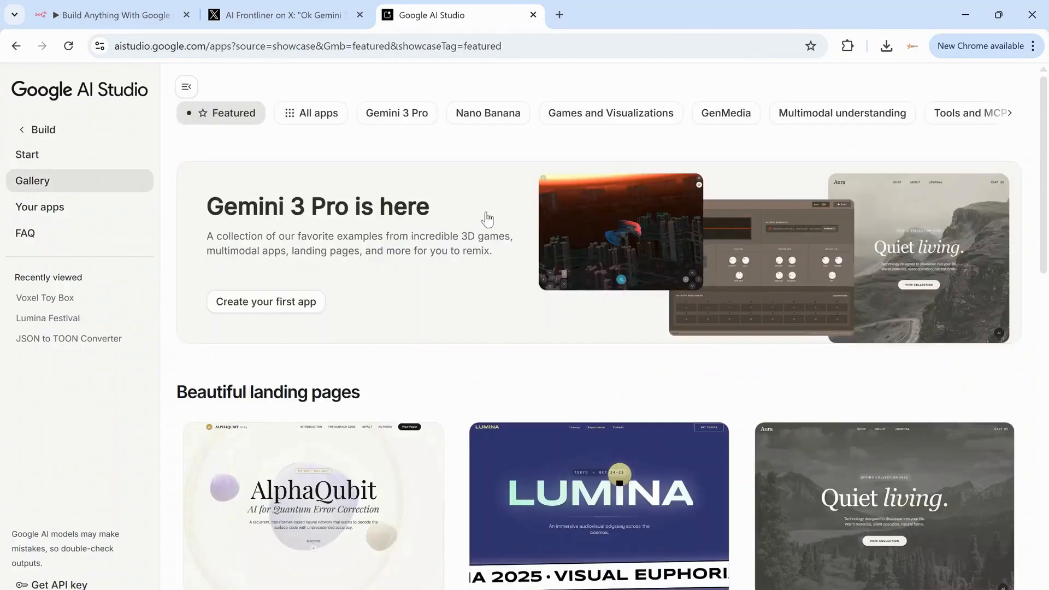
pyautogui.scroll(-3, 576, 333)
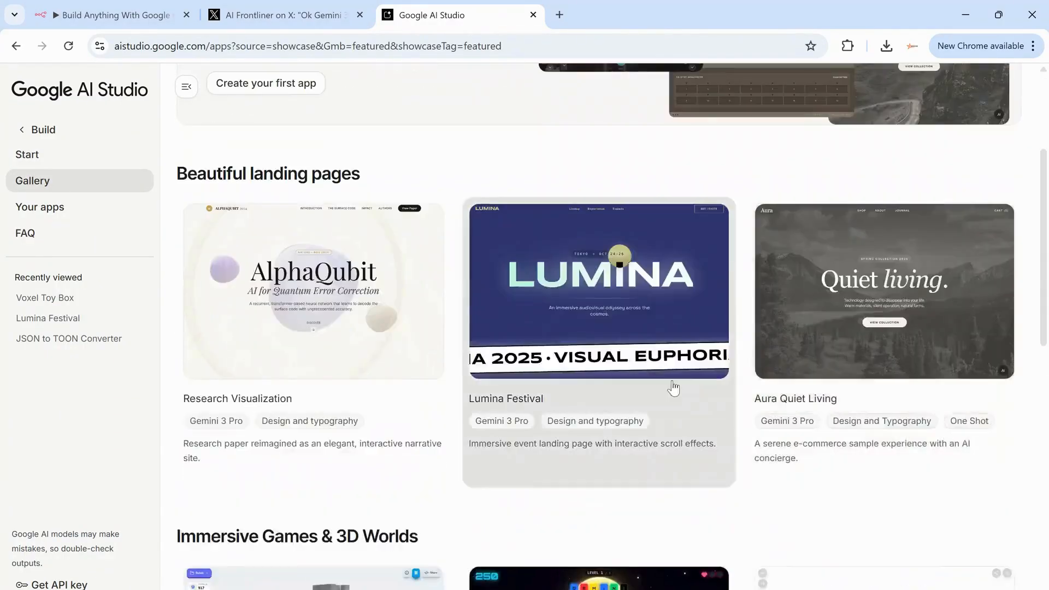
pyautogui.scroll(5, 557, 331)
pyautogui.click(401, 124)
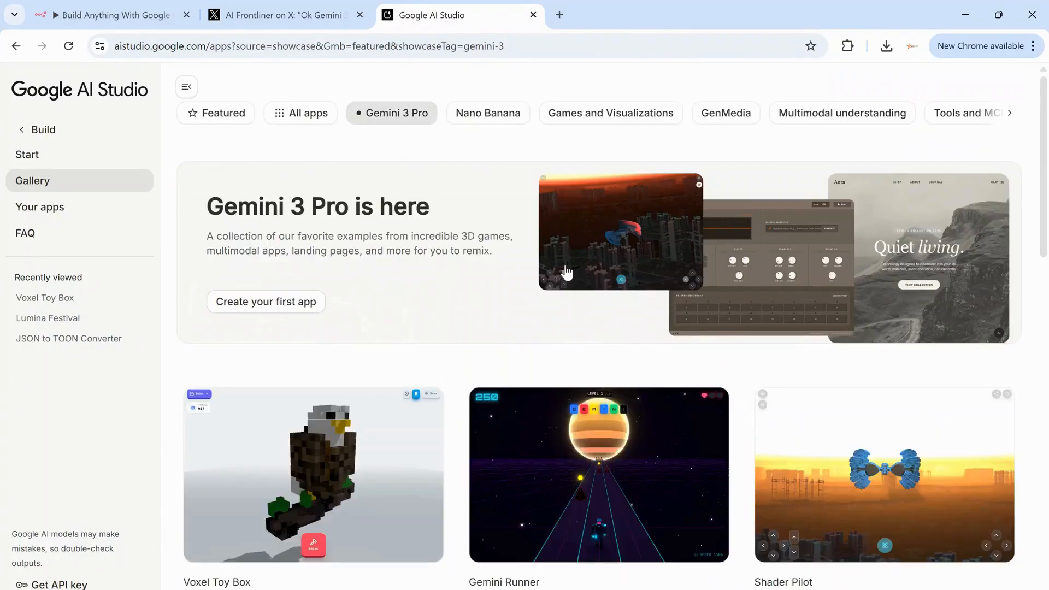
pyautogui.click(487, 120)
pyautogui.click(366, 121)
# Return to the n8n workflow and read the Gemini 3.0 notes through the "How To USE" section.
pyautogui.click(116, 6)
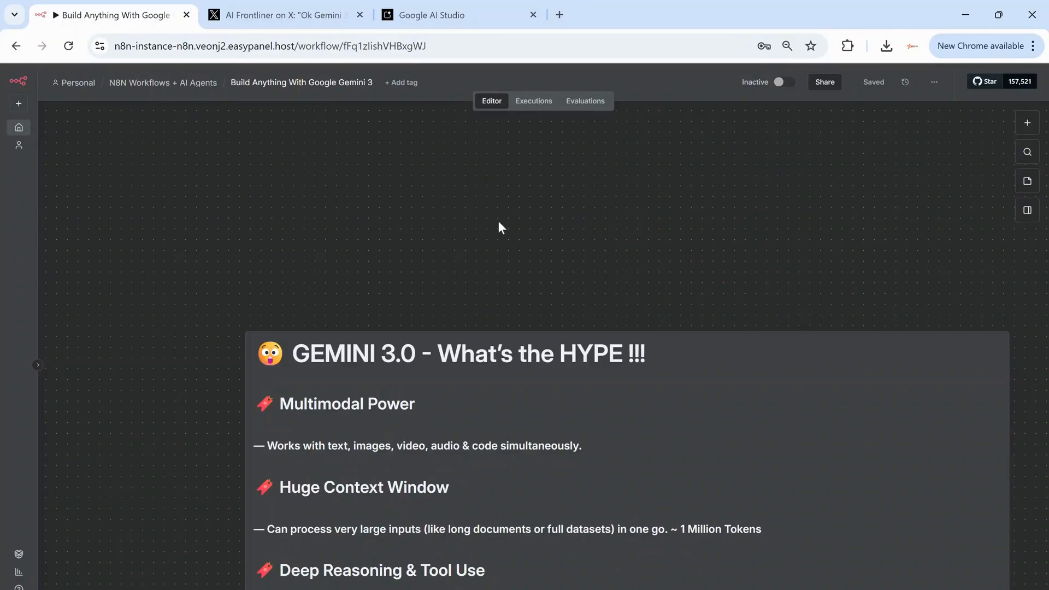
pyautogui.scroll(-1, 518, 210)
pyautogui.moveTo(515, 225); pyautogui.dragTo(507, 87)
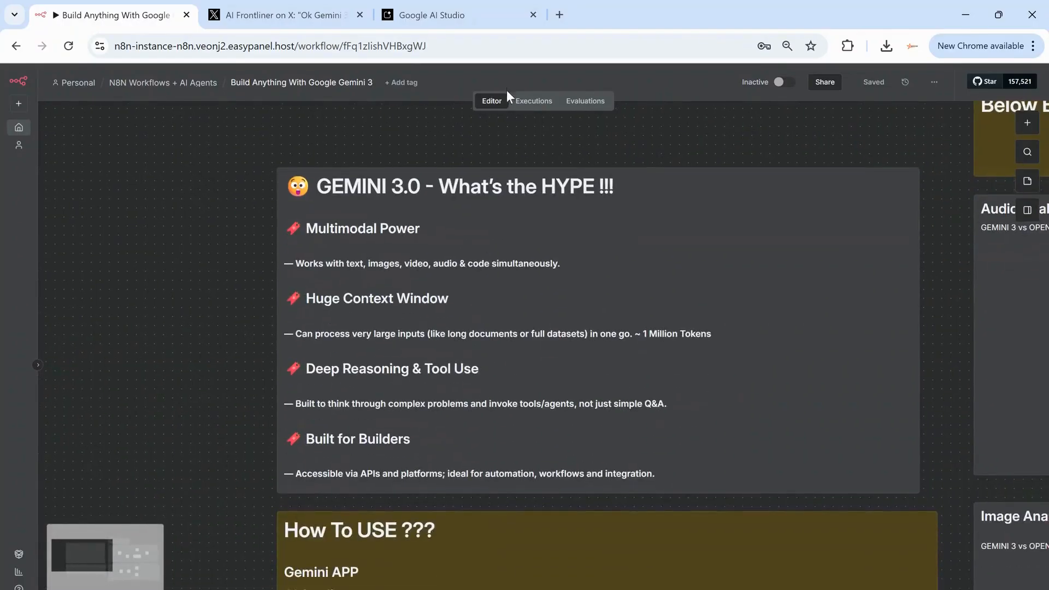
pyautogui.moveTo(507, 136); pyautogui.dragTo(505, 115)
pyautogui.moveTo(175, 318); pyautogui.dragTo(185, 235)
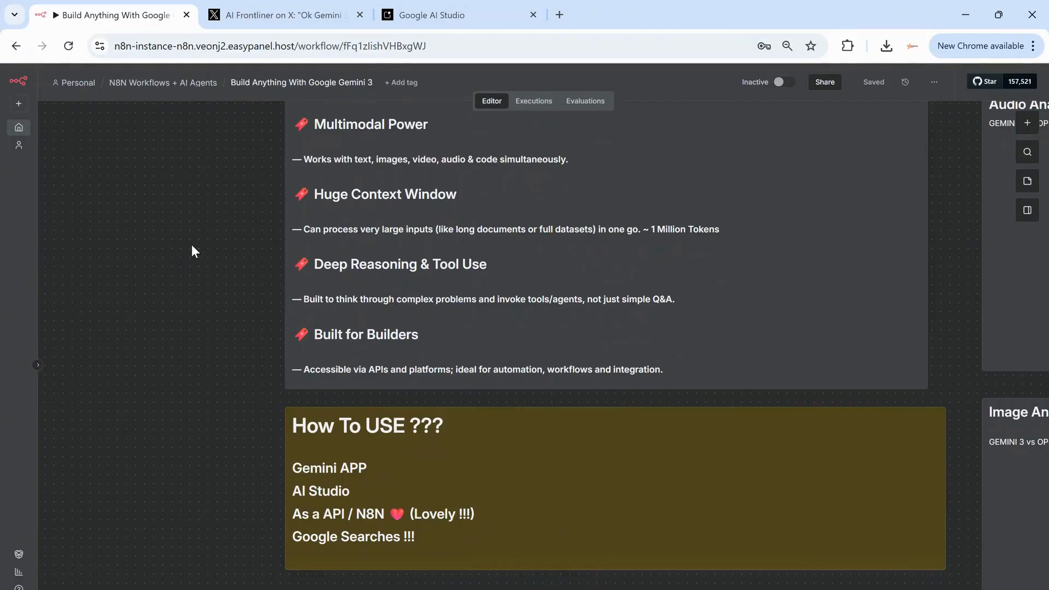
# Open the Gemini app in a new browser tab and show its available model choices.
pyautogui.click(559, 15)
pyautogui.write('gem')
pyautogui.press('Return')
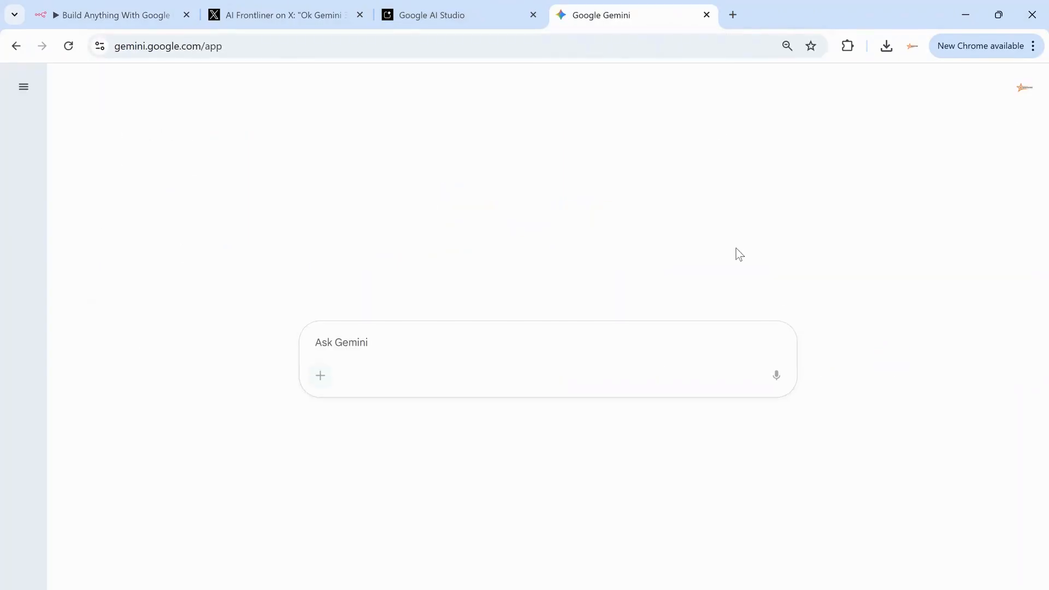
pyautogui.click(731, 374)
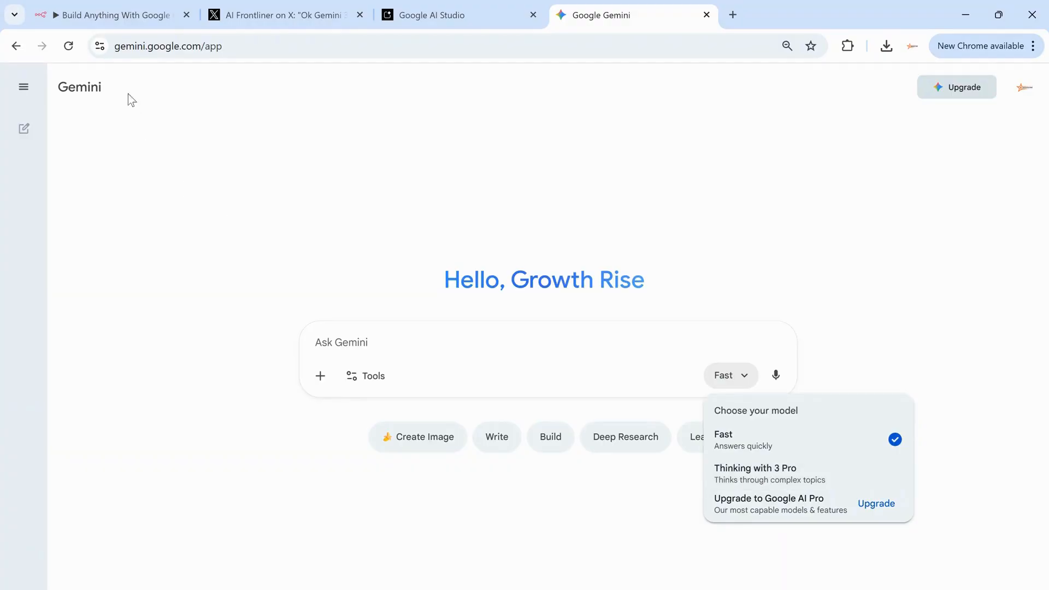
# Check the usage note in n8n, then open the AI Studio Playground with the Gemini 3 Pro Preview model.
pyautogui.click(124, 15)
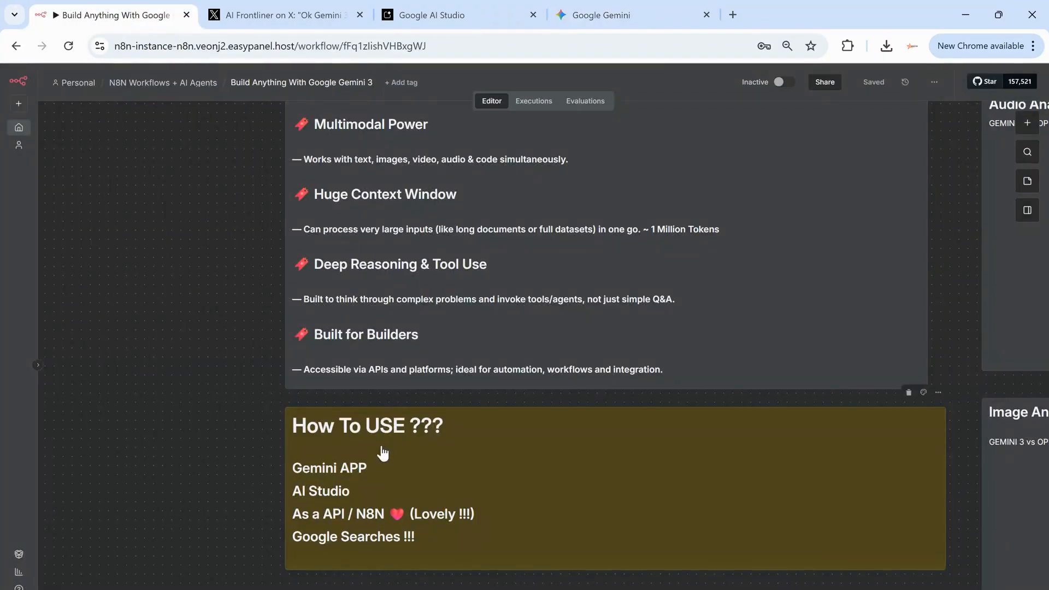
pyautogui.click(405, 12)
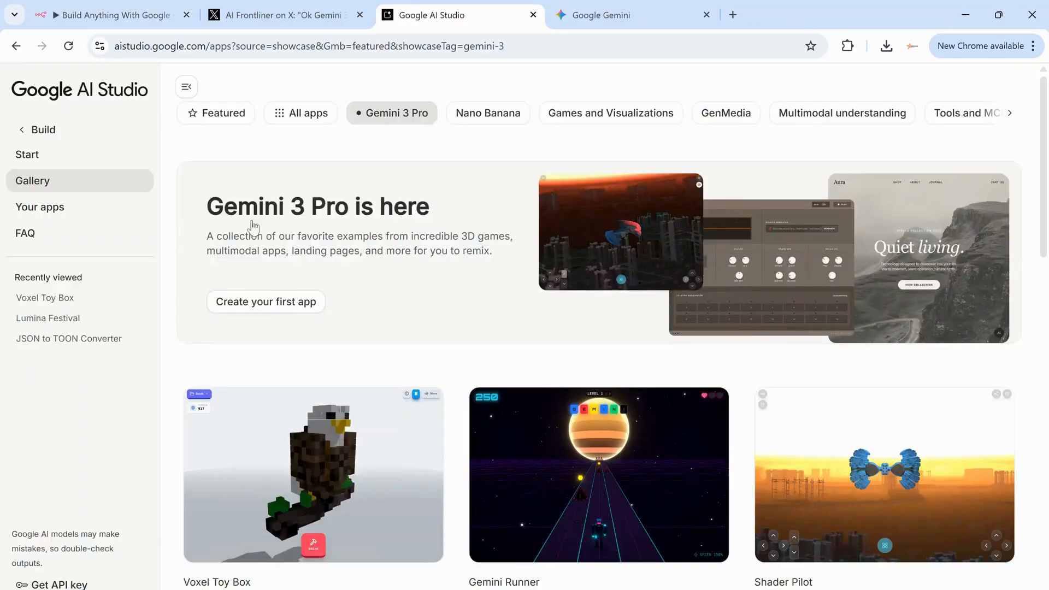
pyautogui.click(60, 134)
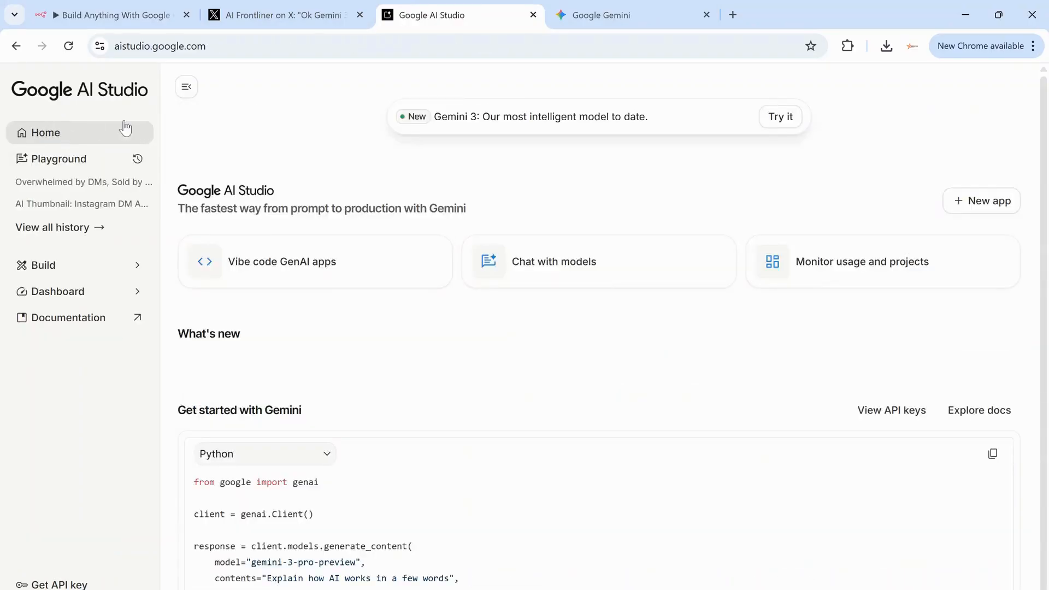
pyautogui.click(78, 164)
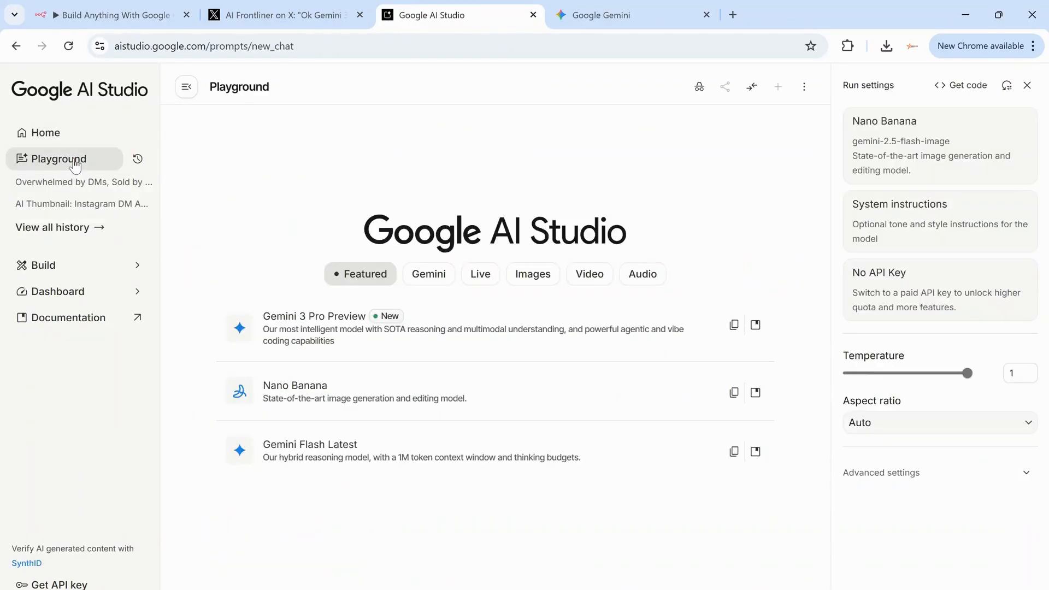
pyautogui.click(317, 333)
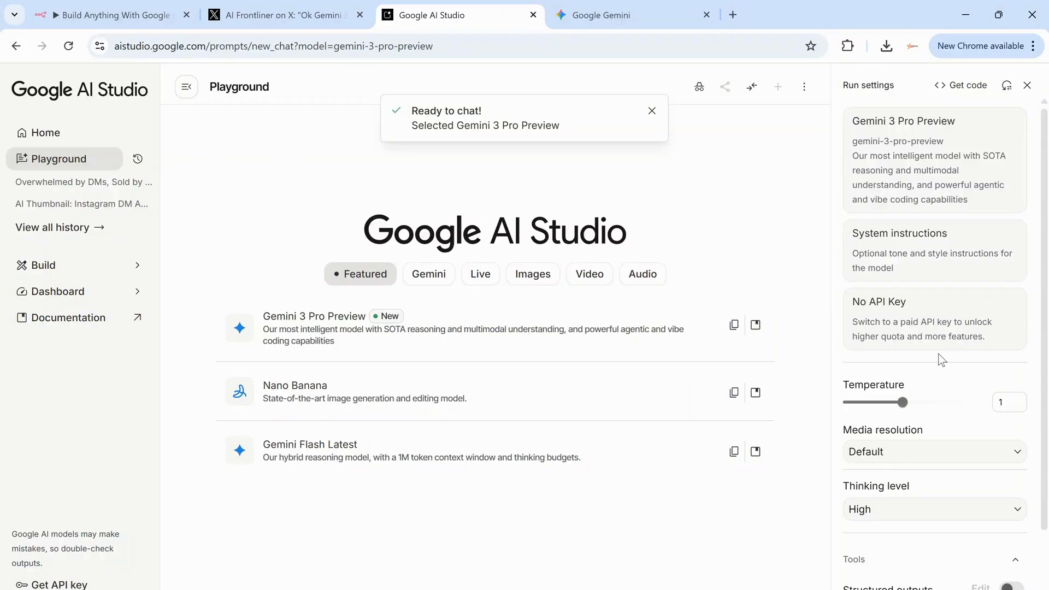
# Set the model's temperature to 1.05 and review the media resolution, thinking level and tool options.
pyautogui.scroll(-3, 937, 349)
pyautogui.scroll(1, 939, 322)
pyautogui.moveTo(908, 334); pyautogui.dragTo(907, 334)
pyautogui.click(912, 382)
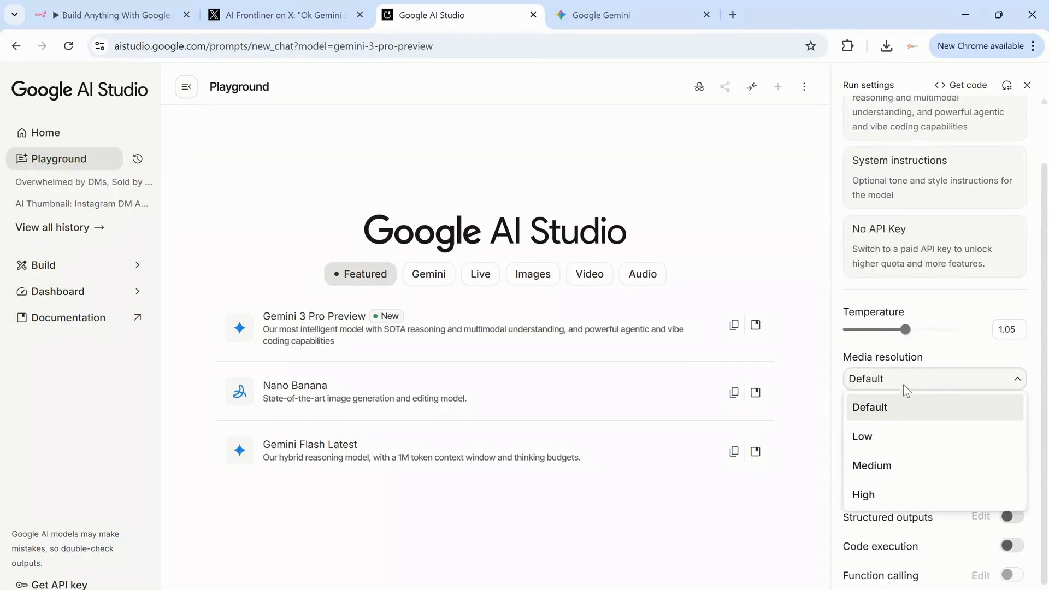
pyautogui.click(886, 356)
pyautogui.click(900, 435)
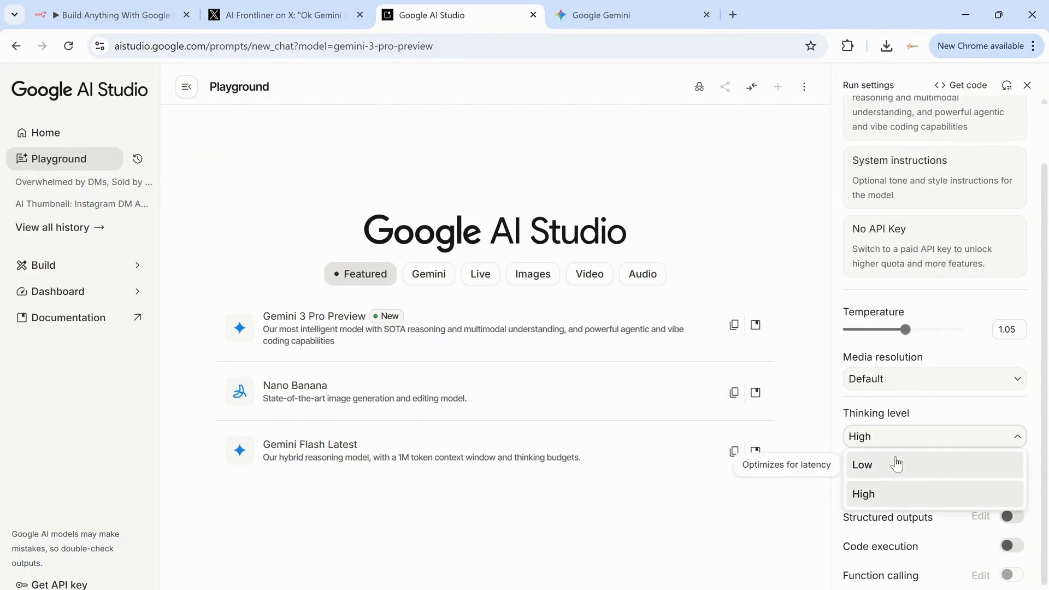
pyautogui.click(890, 420)
pyautogui.scroll(-2, 926, 491)
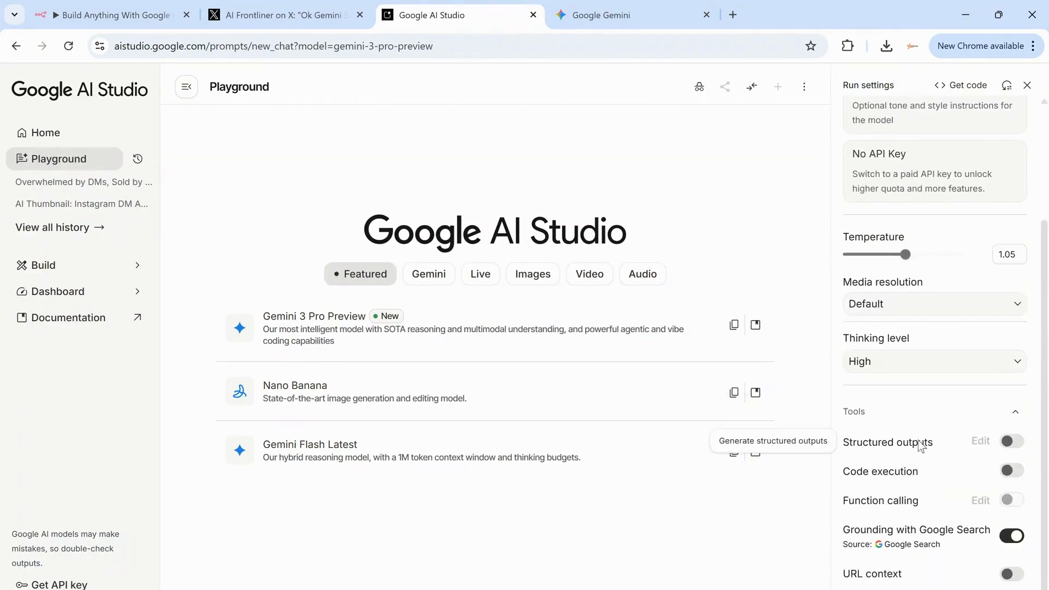
# Switch to the n8n workflow, search the nodes for "google gemi" and look through the Google Gemini node's actions.
pyautogui.hotkey('ctrl', '1')
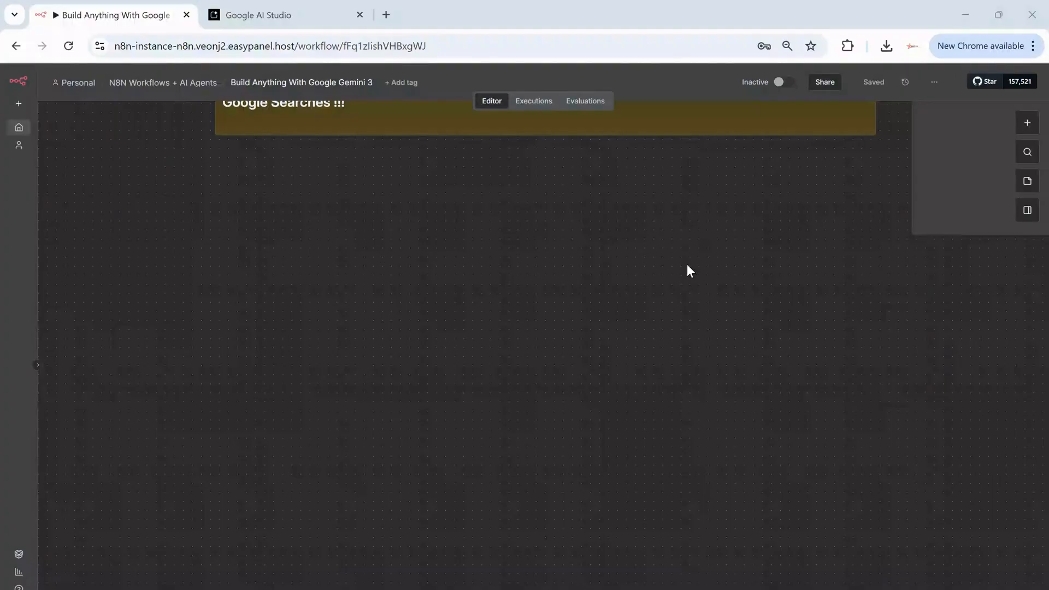
pyautogui.click(1028, 124)
pyautogui.click(939, 156)
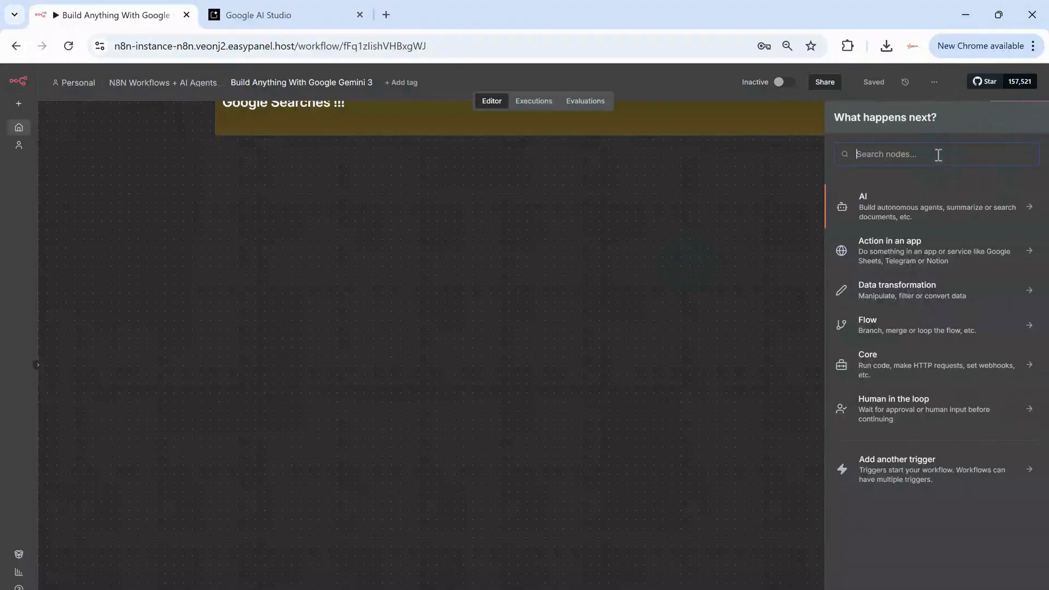
pyautogui.write('google gemi')
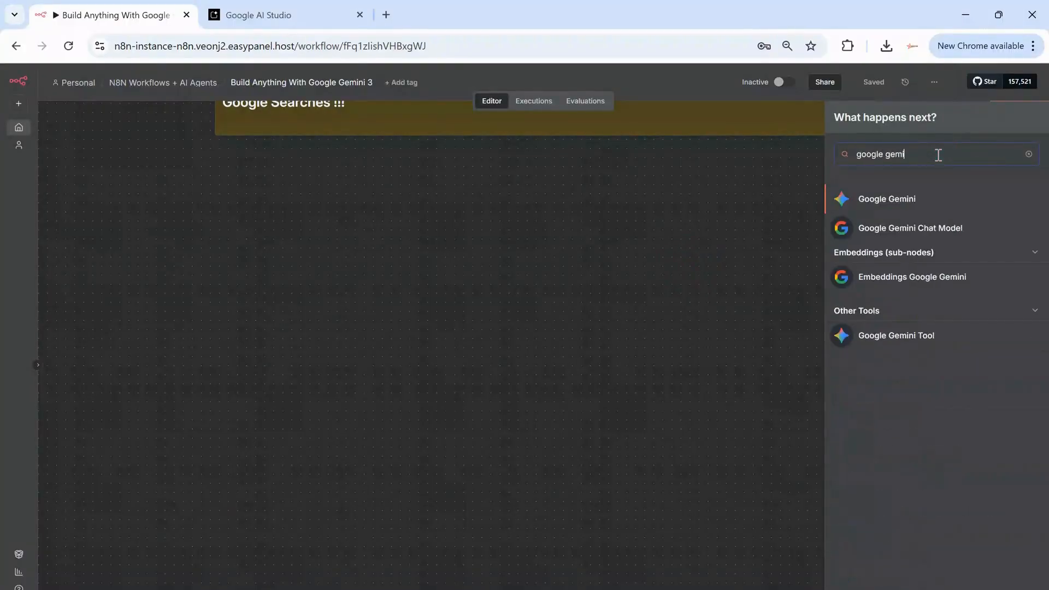
pyautogui.click(924, 201)
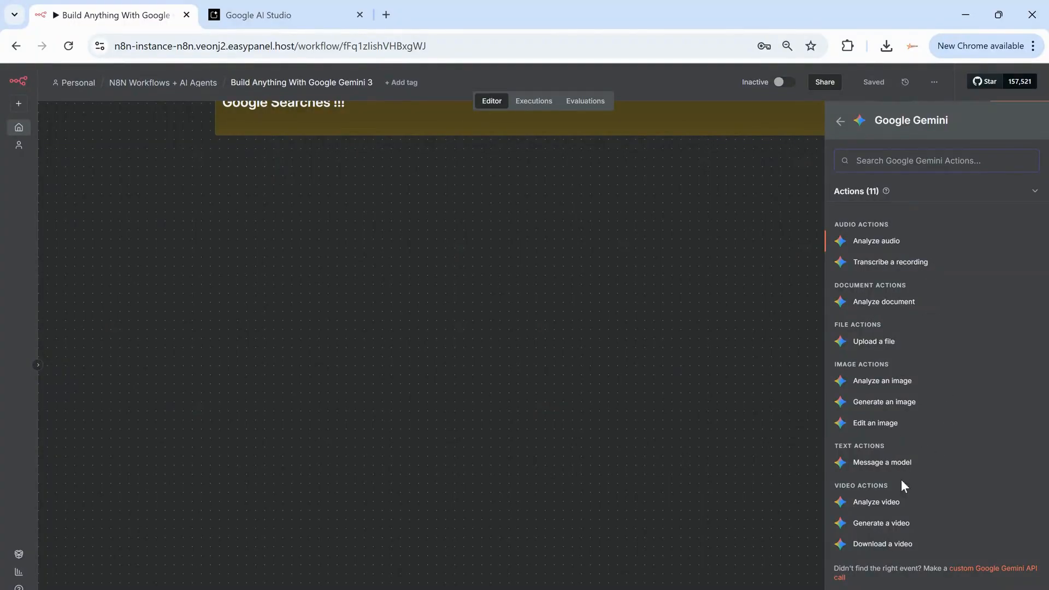
pyautogui.click(841, 122)
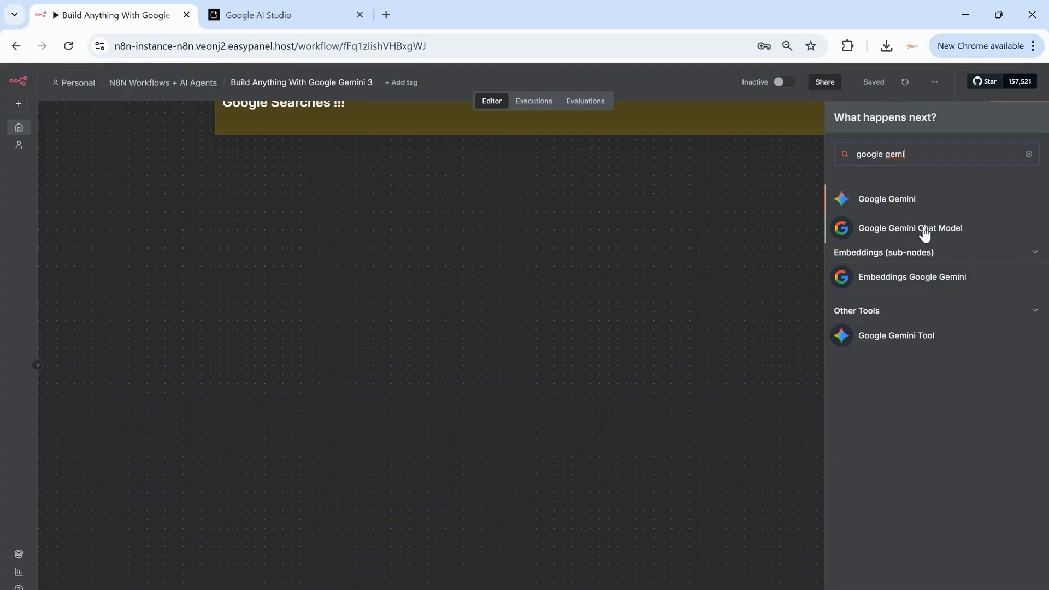
# Add the Google Gemini "Message a model" node to the workflow and move it to the empty canvas area below the sticky note.
pyautogui.click(895, 201)
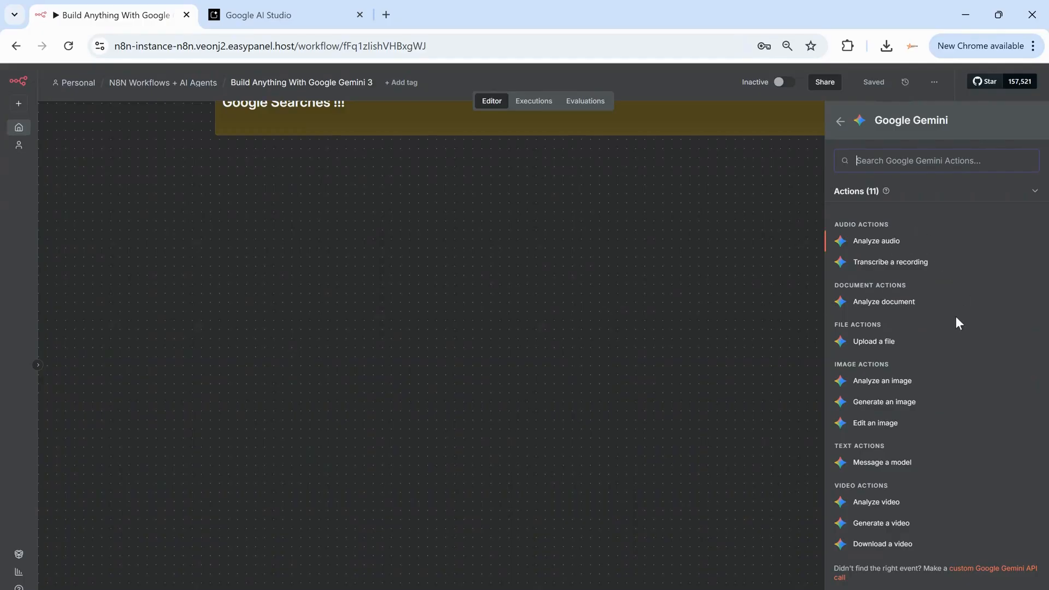
pyautogui.click(887, 463)
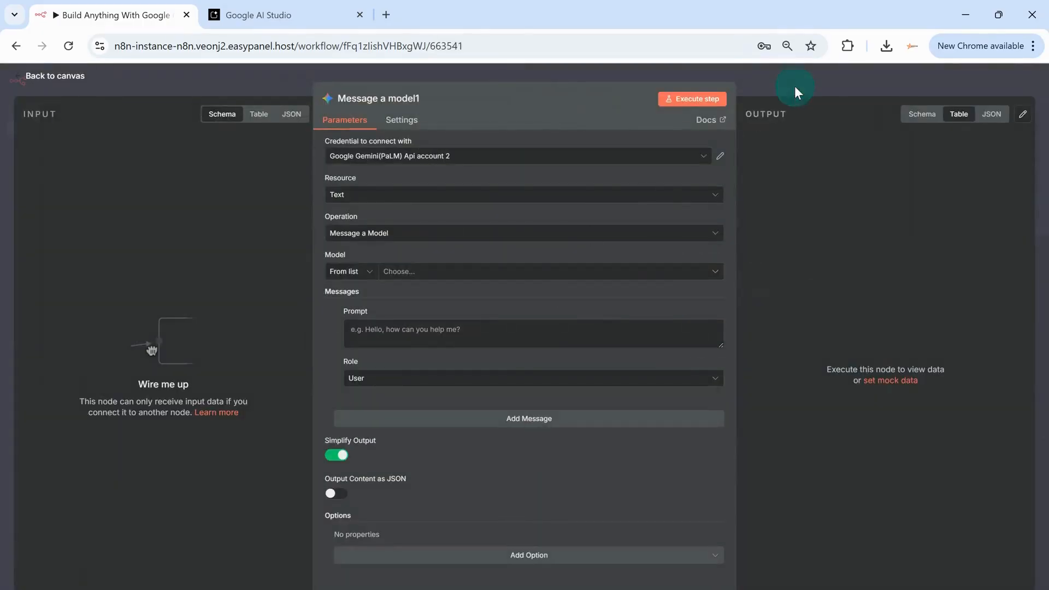
pyautogui.click(794, 86)
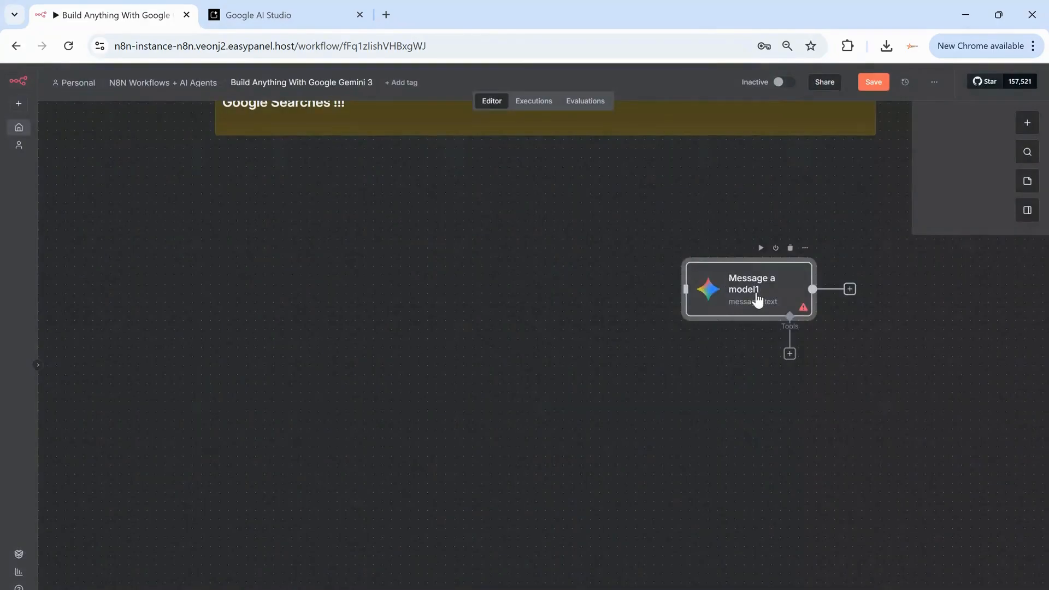
pyautogui.moveTo(318, 225); pyautogui.dragTo(580, 420)
pyautogui.click(254, 254)
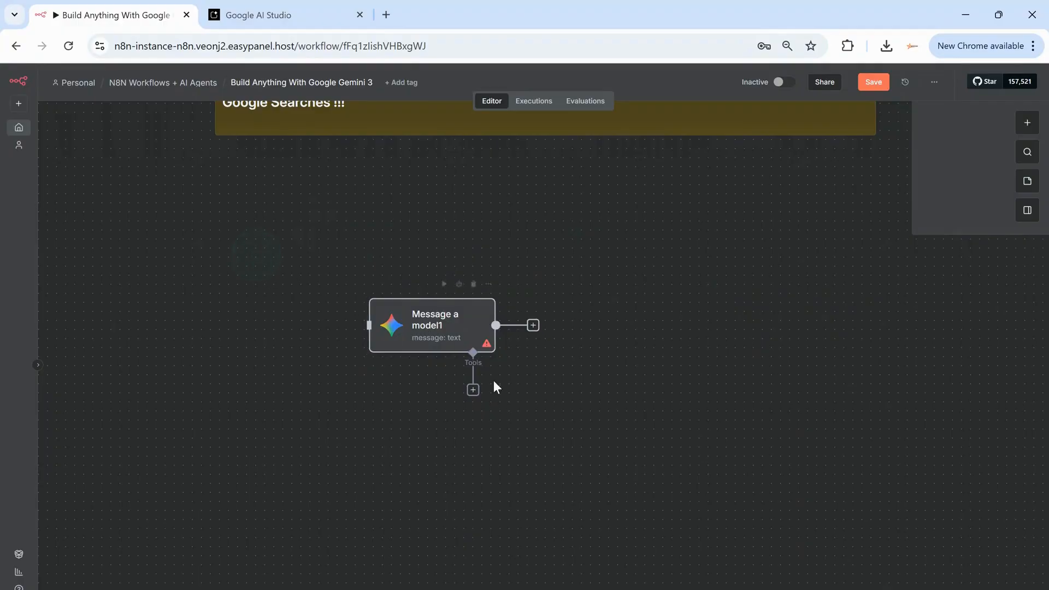
# Start a new Google Gemini(PaLM) API credential for the node and read through its n8n documentation page.
pyautogui.doubleClick(444, 344)
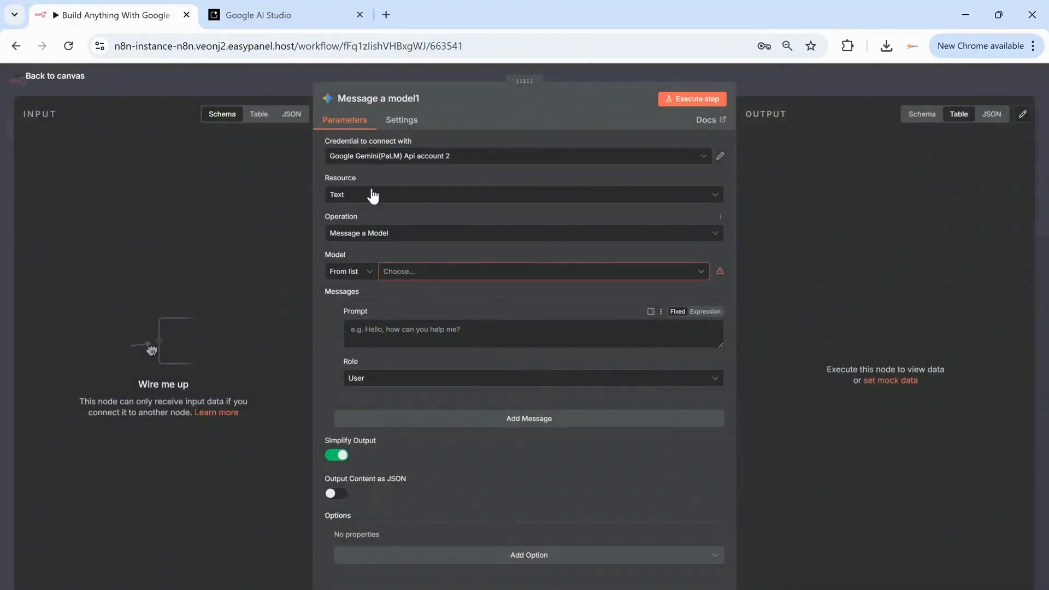
pyautogui.click(424, 163)
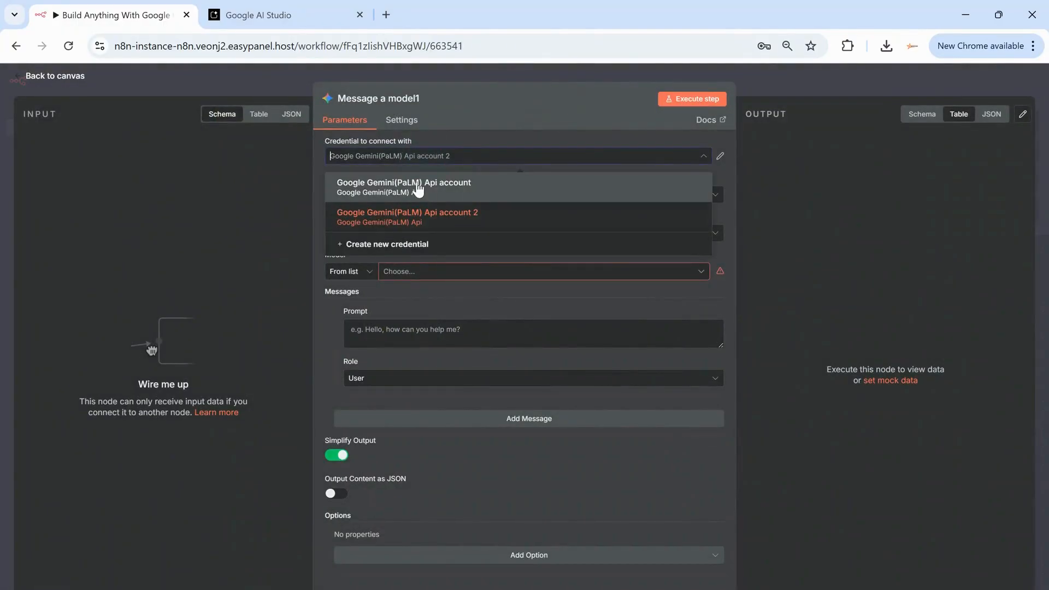
pyautogui.click(392, 246)
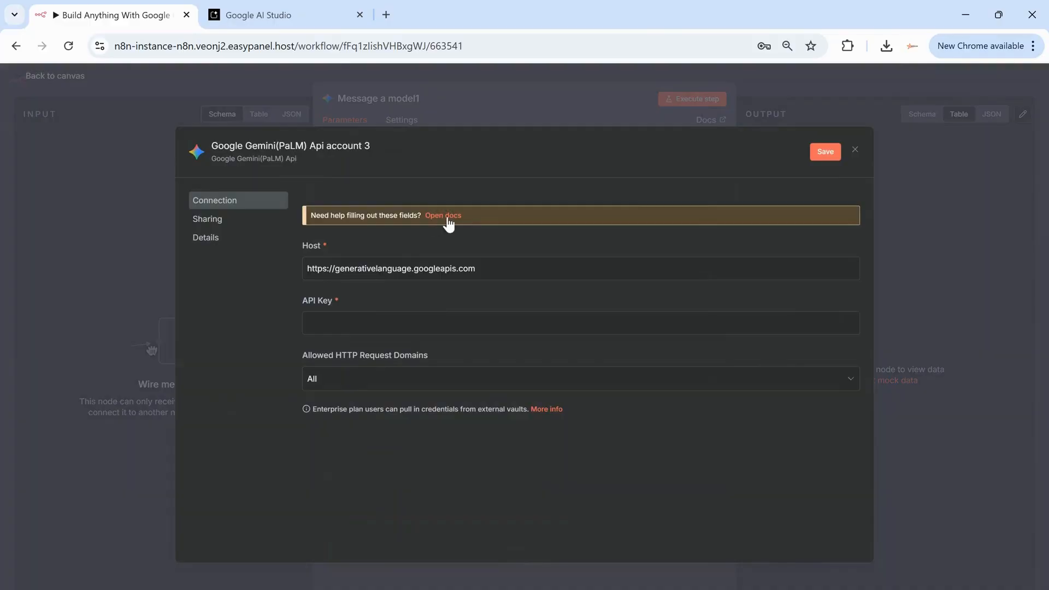
pyautogui.moveTo(345, 296); pyautogui.dragTo(403, 249)
pyautogui.click(448, 236)
pyautogui.click(446, 216)
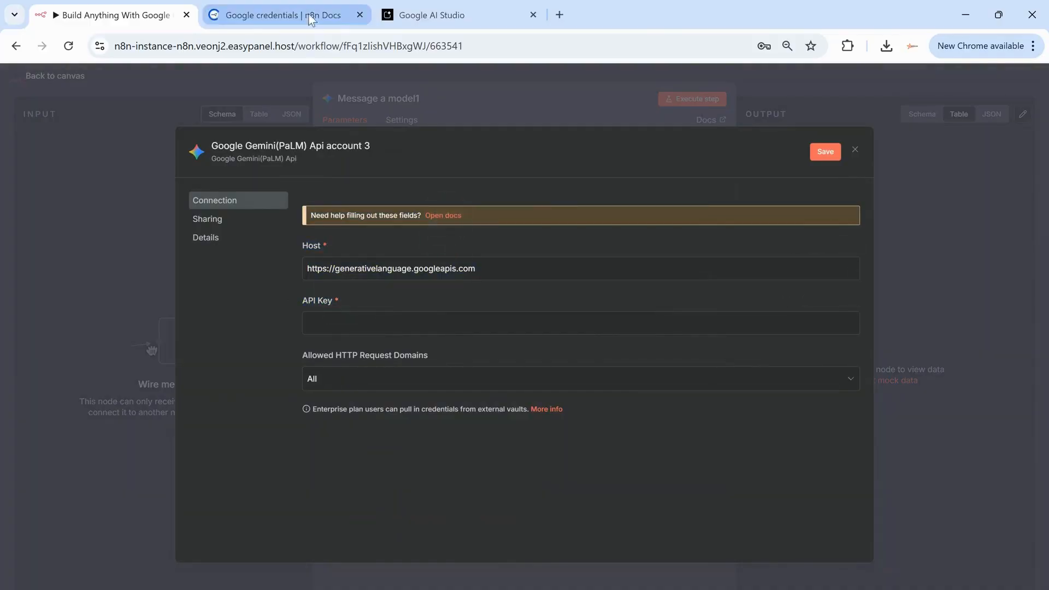
pyautogui.click(306, 15)
pyautogui.scroll(-8, 387, 224)
pyautogui.scroll(4, 386, 224)
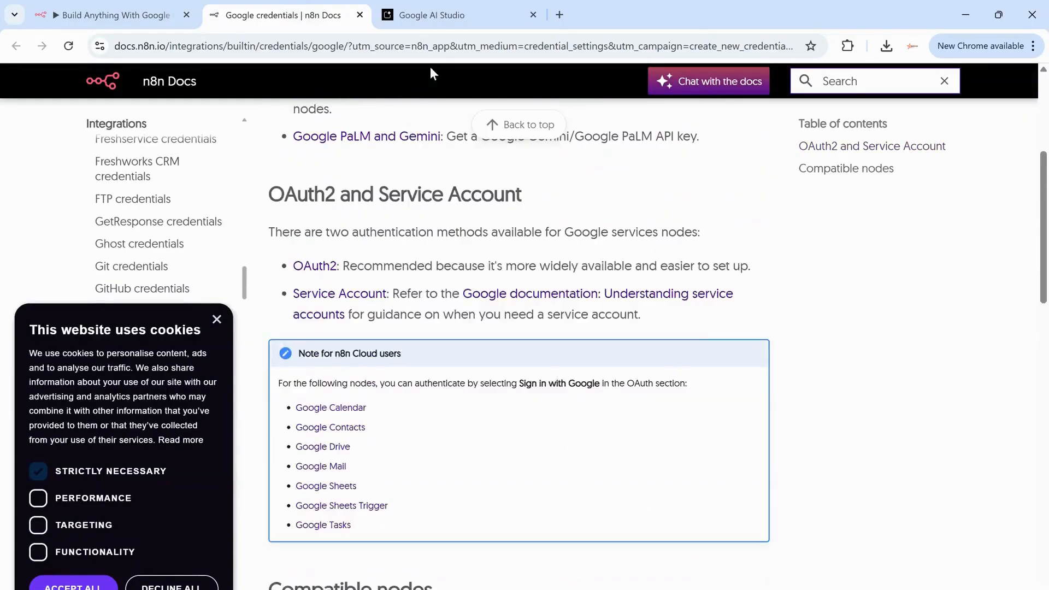
# Load Google AI Studio in place of the documentation page and go to its API keys page.
pyautogui.click(441, 47)
pyautogui.write('ais')
pyautogui.press('Return')
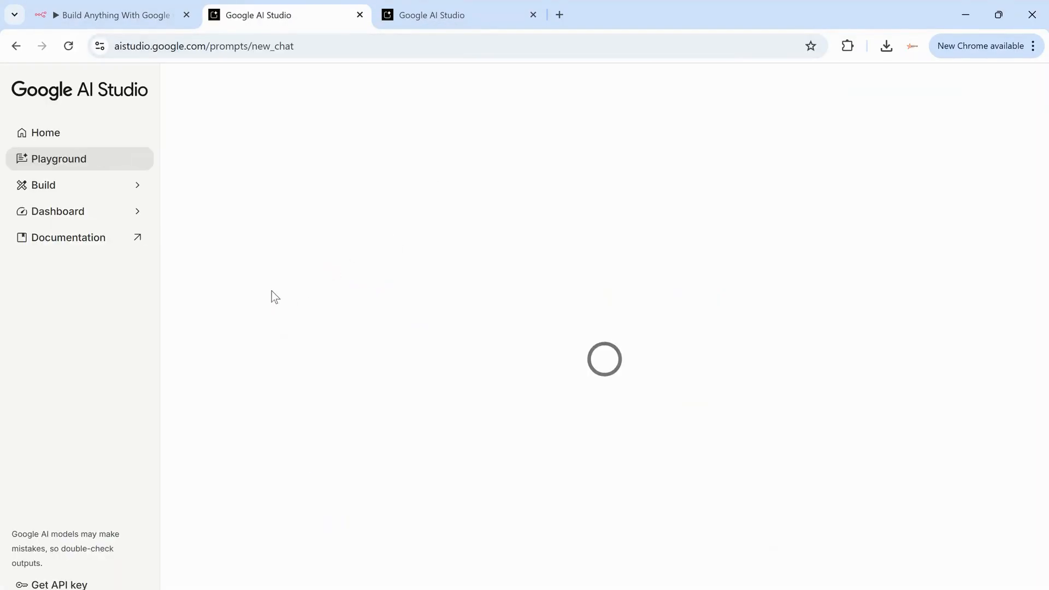
pyautogui.click(90, 334)
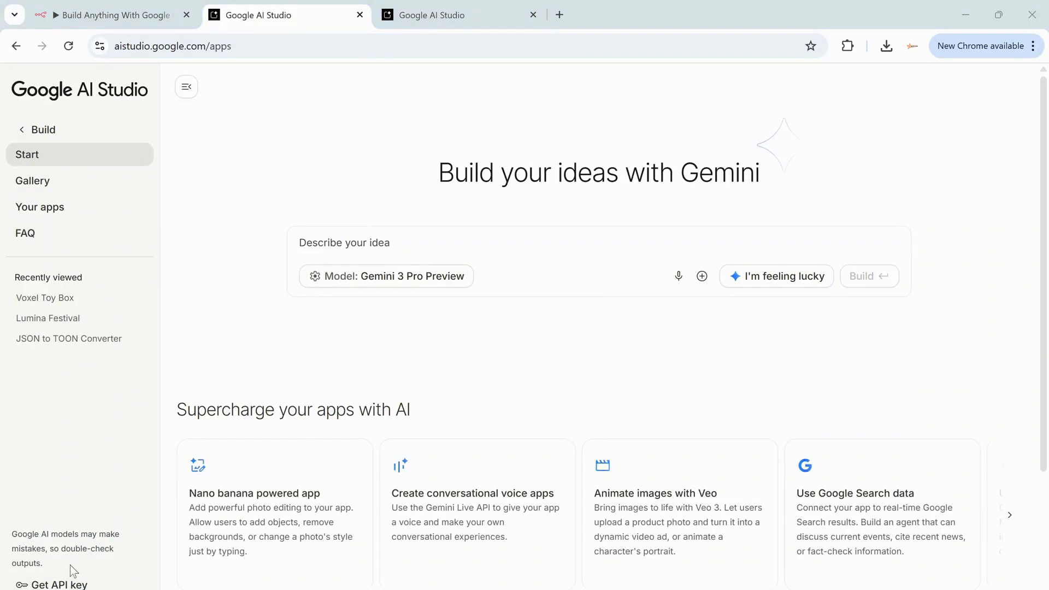
pyautogui.click(62, 581)
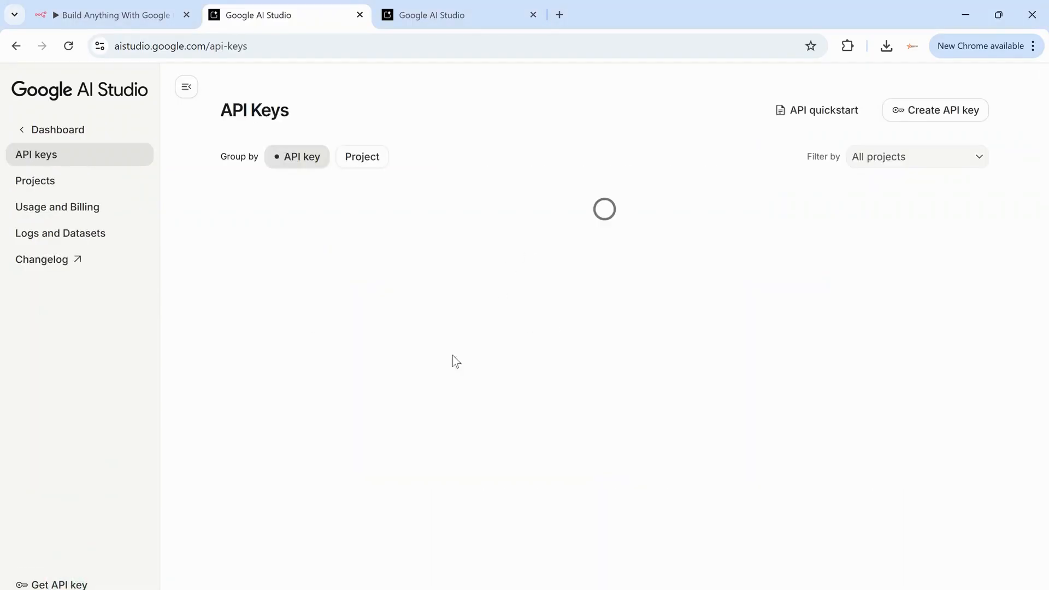
# Open the form for creating a new API key, review its cloud project choices and close it without creating a key.
pyautogui.click(249, 465)
pyautogui.click(921, 116)
pyautogui.click(453, 325)
pyautogui.click(484, 389)
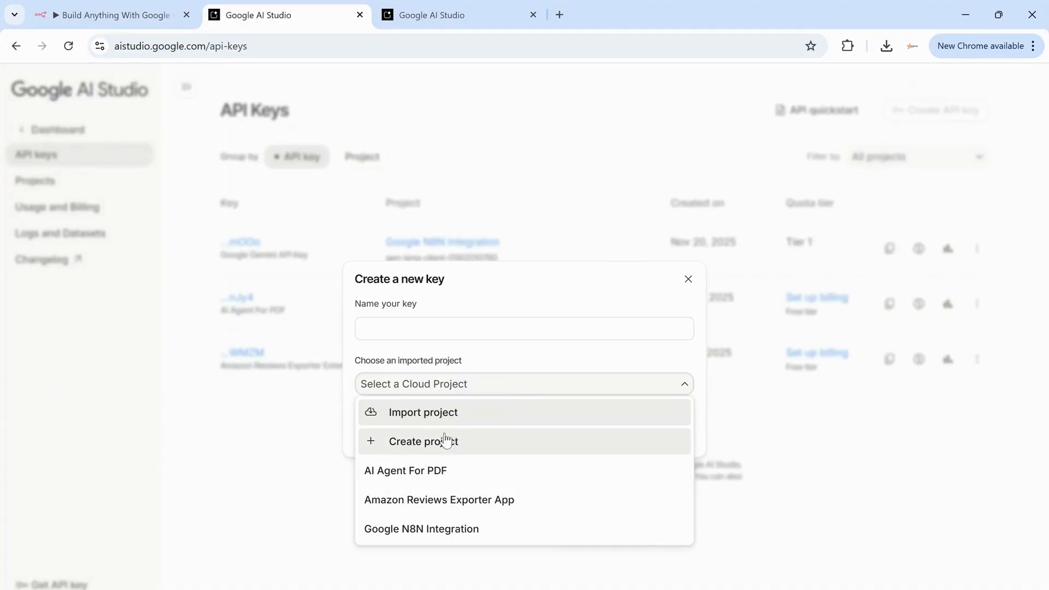
pyautogui.click(500, 299)
pyautogui.click(688, 279)
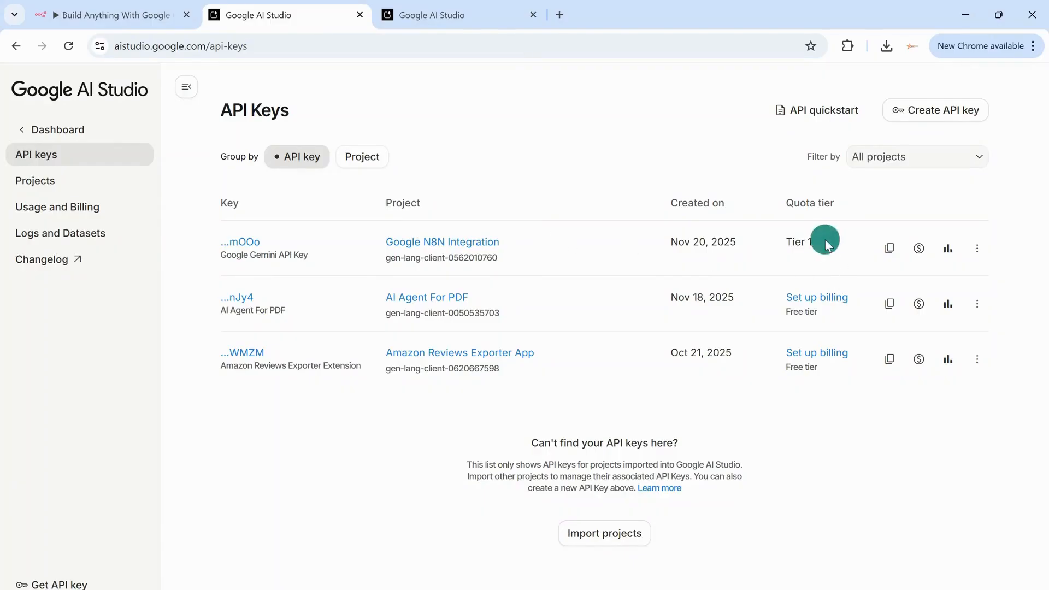
# Highlight the quota tier of the Google N8N Integration project's key in the API keys list.
pyautogui.moveTo(815, 245)
pyautogui.mouseDown()
pyautogui.moveTo(787, 242)
pyautogui.moveTo(825, 243)
pyautogui.moveTo(778, 241)
pyautogui.moveTo(824, 242)
pyautogui.moveTo(795, 241)
pyautogui.mouseUp()
pyautogui.click(789, 240)
pyautogui.click(822, 241)
pyautogui.click(815, 244)
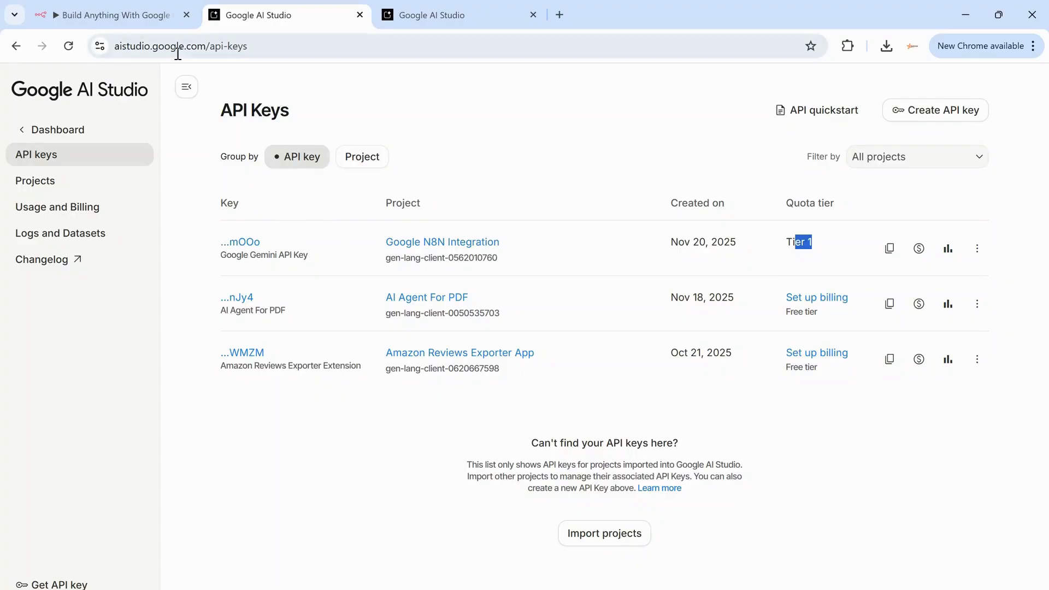
# Return to the n8n credential form, check where the API key goes and close the form without saving.
pyautogui.click(119, 11)
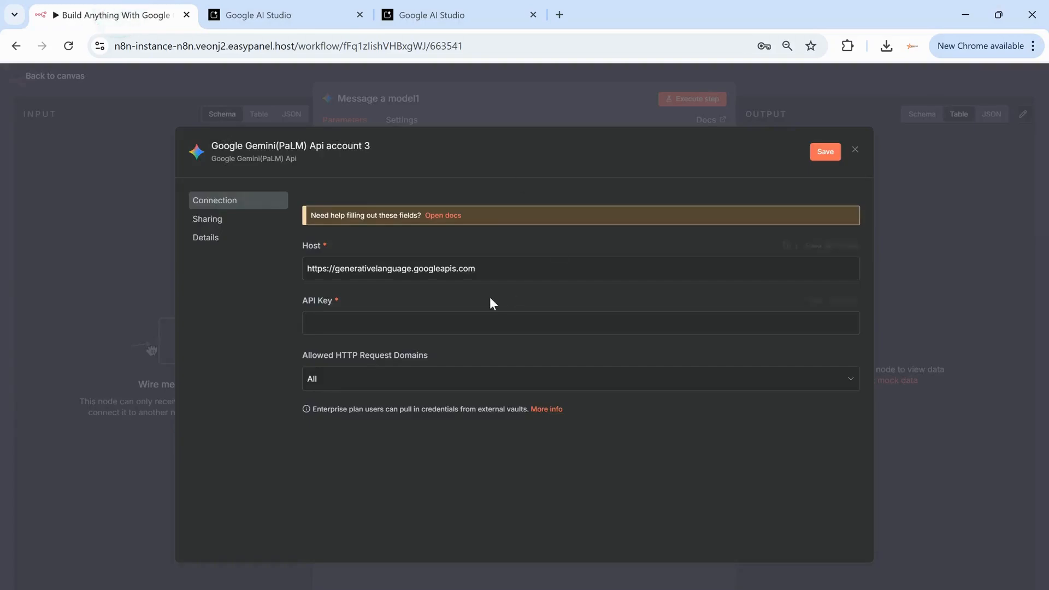
pyautogui.click(366, 316)
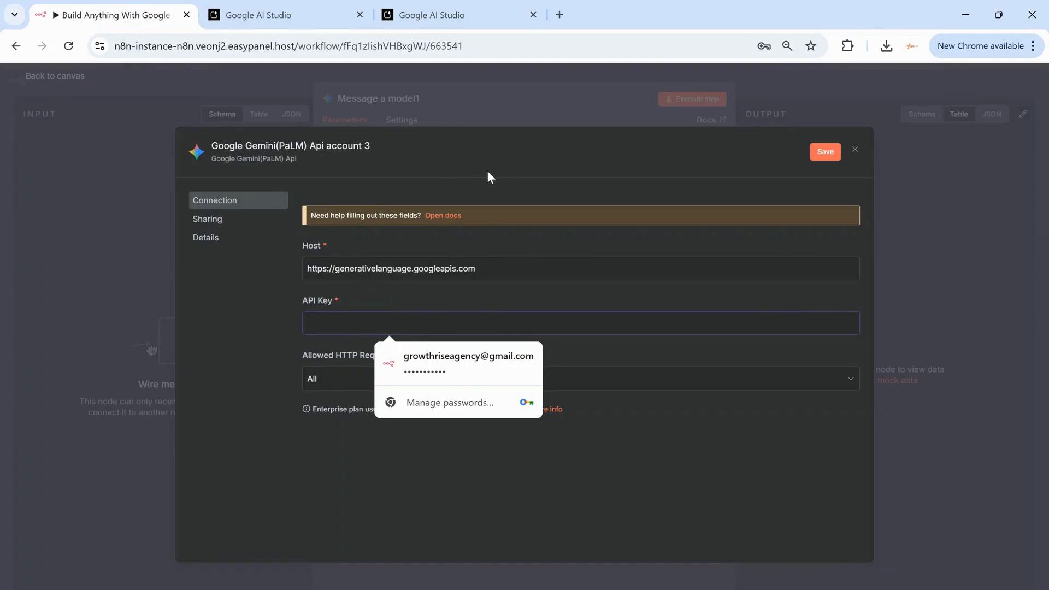
pyautogui.click(818, 92)
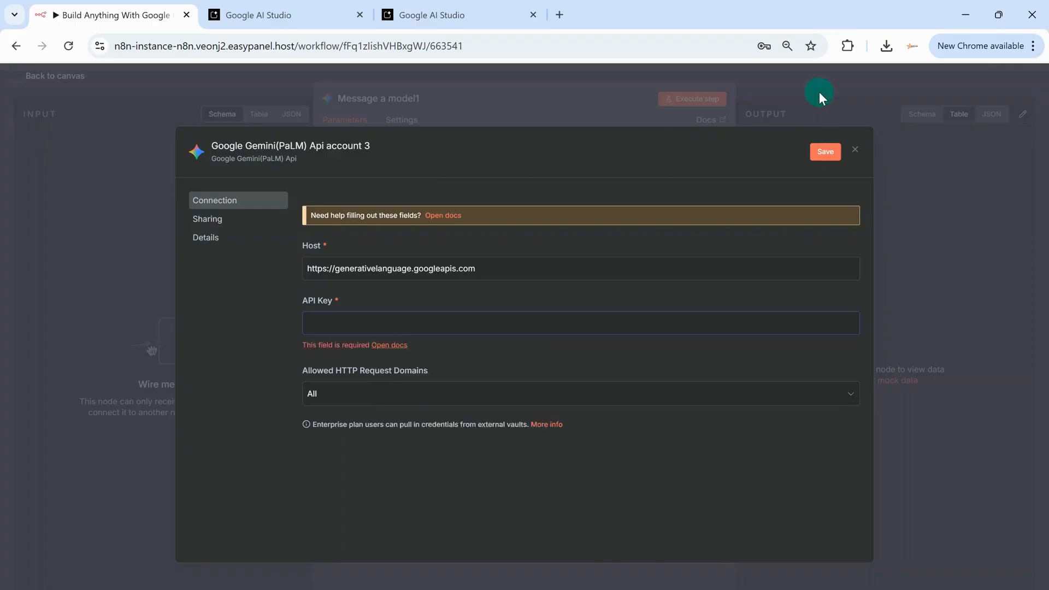
# Set the Gemini node's resource to Video with the Generate a Video operation and review the available models and operations.
pyautogui.click(381, 196)
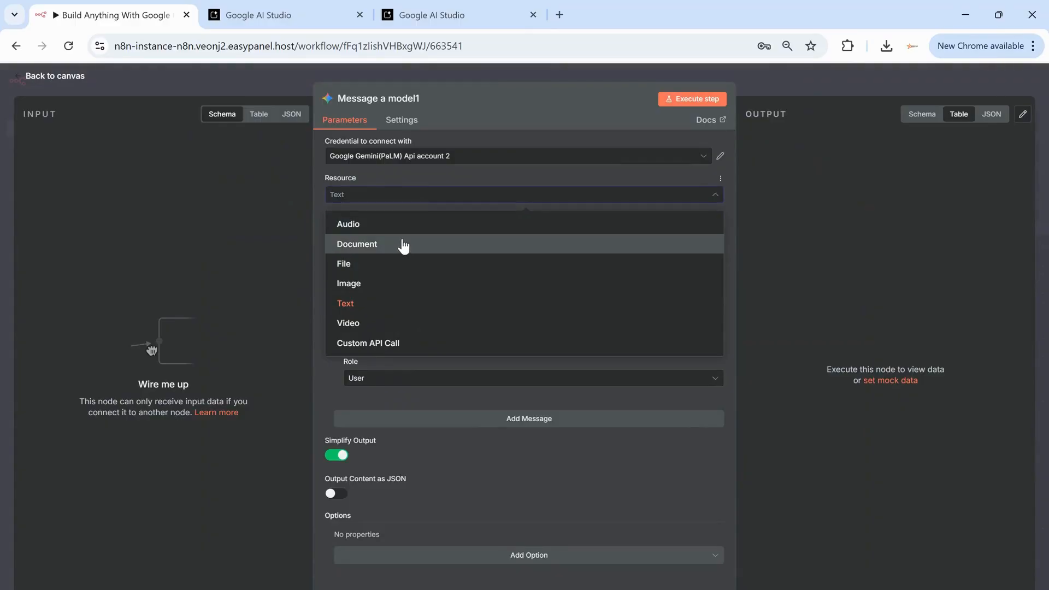
pyautogui.click(390, 323)
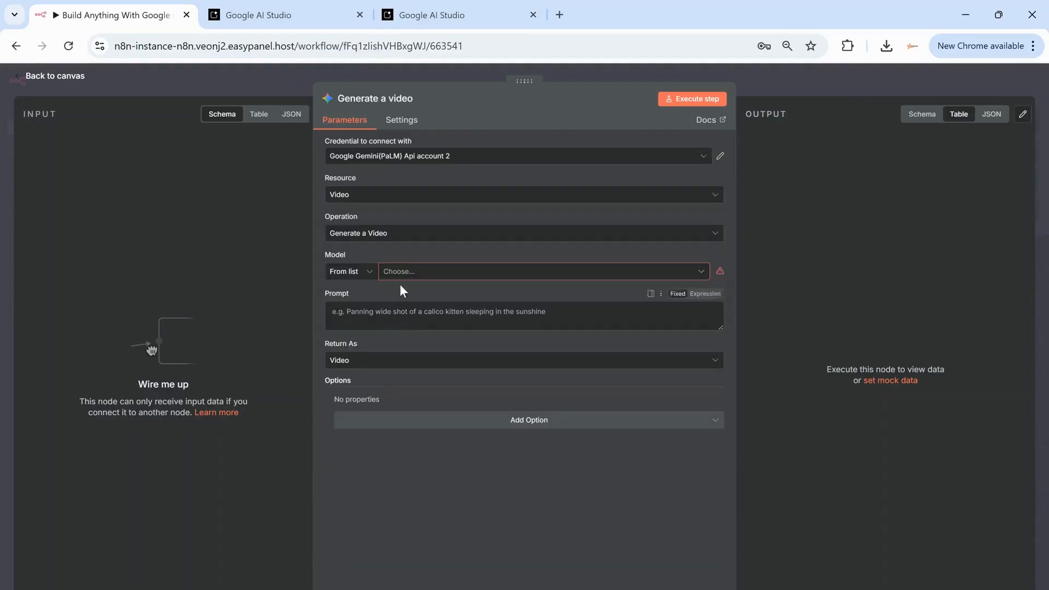
pyautogui.click(430, 272)
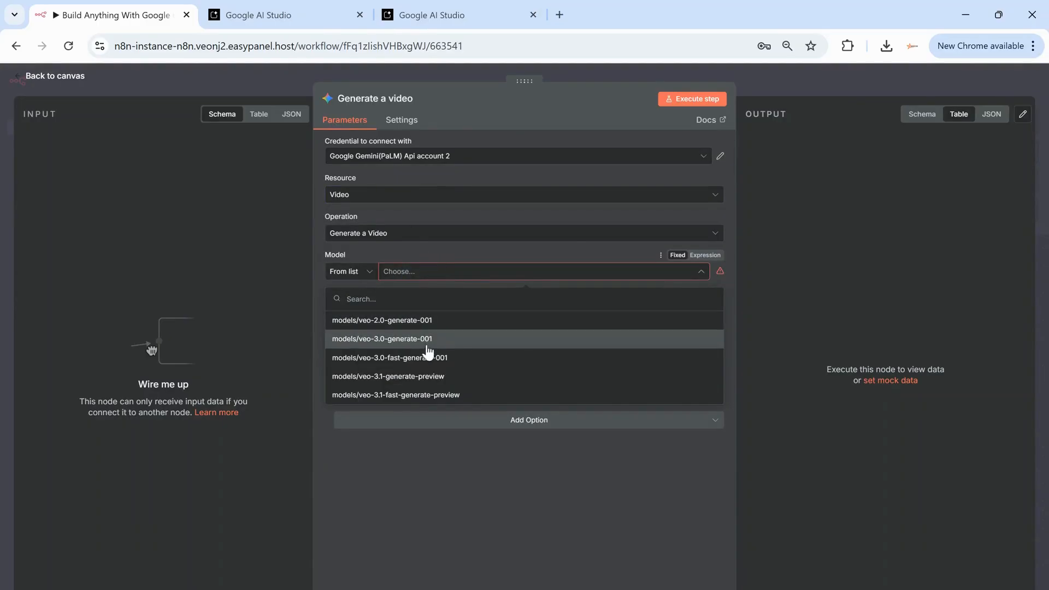
pyautogui.click(416, 233)
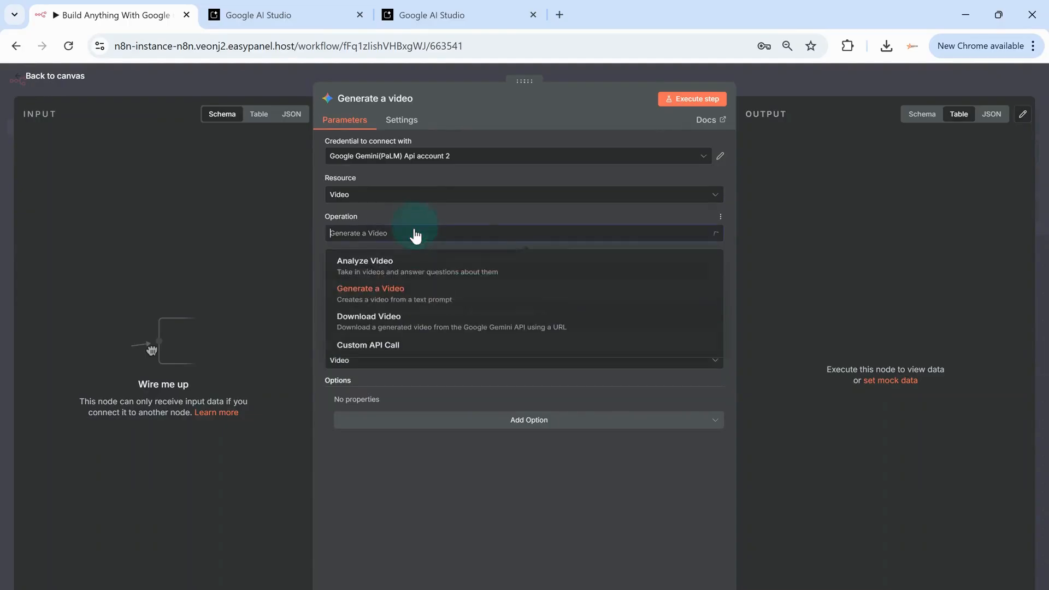
pyautogui.click(403, 297)
pyautogui.click(410, 273)
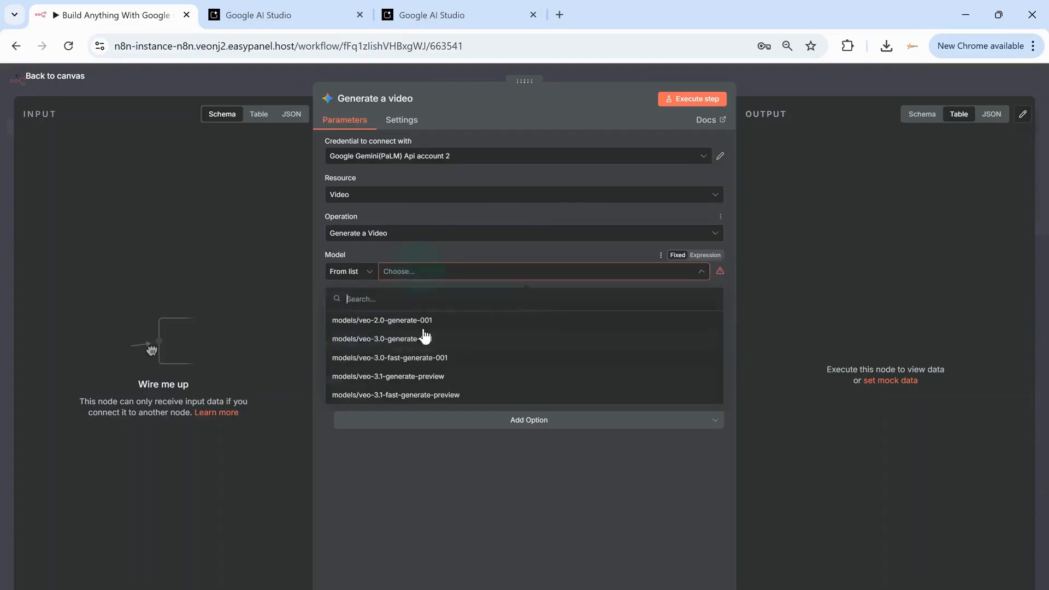
pyautogui.click(416, 236)
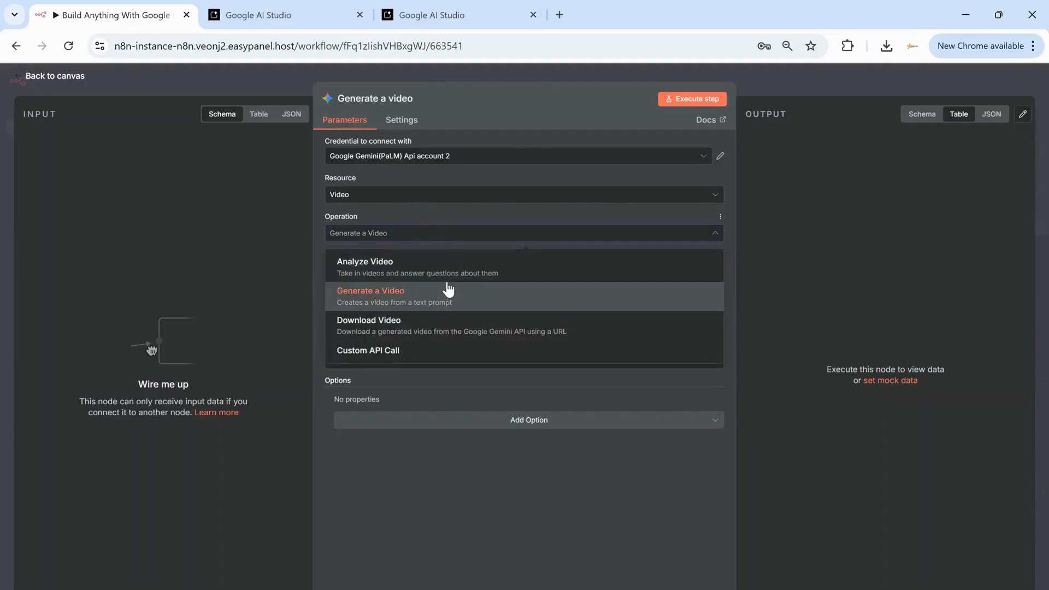
# Set the Gemini node's resource to Document and choose models/gemini-3-pro-preview as its model.
pyautogui.click(412, 195)
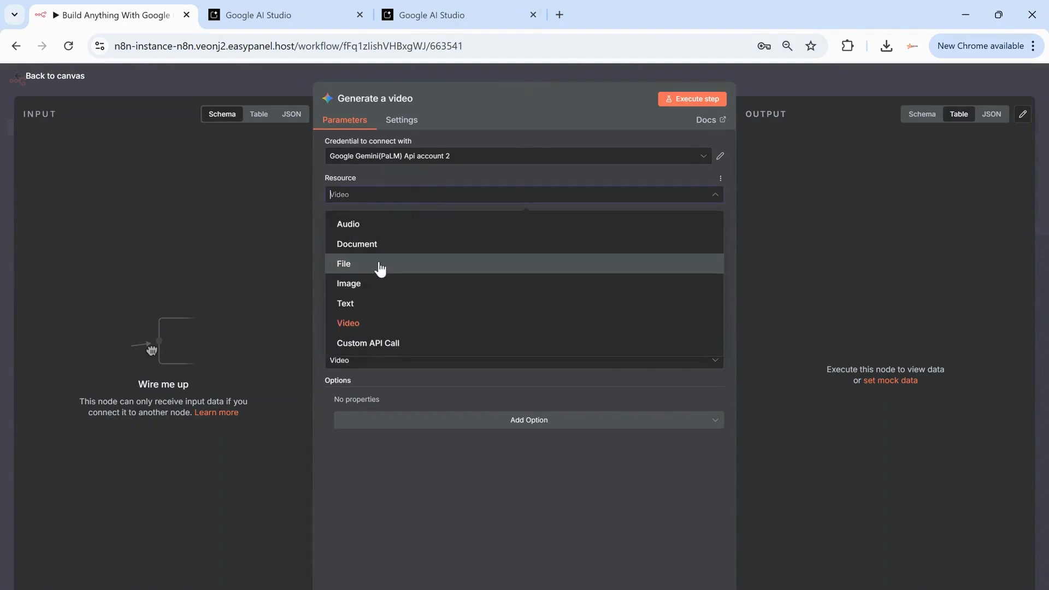
pyautogui.click(402, 244)
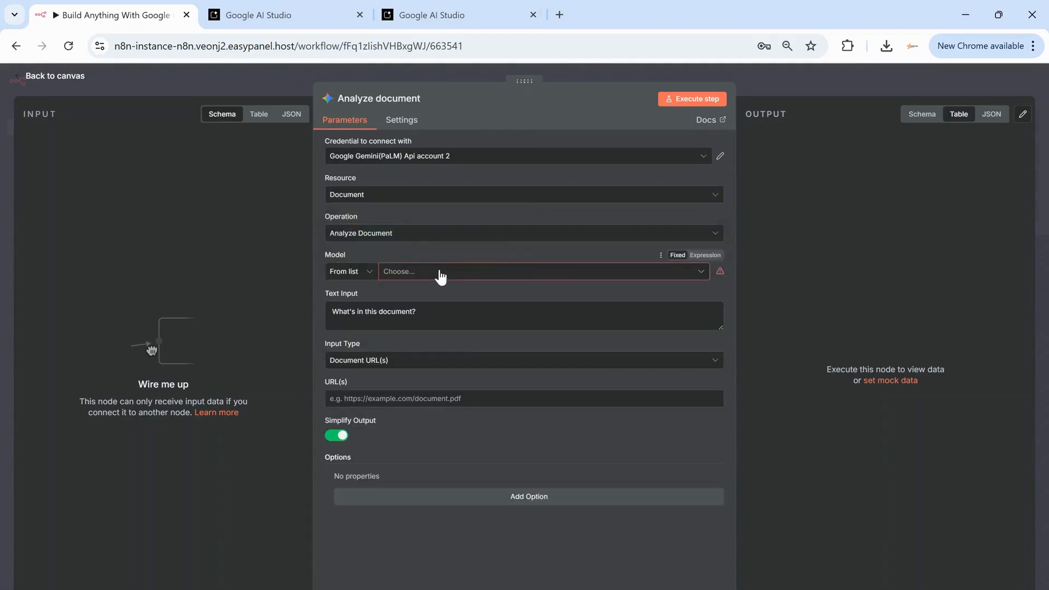
pyautogui.click(440, 273)
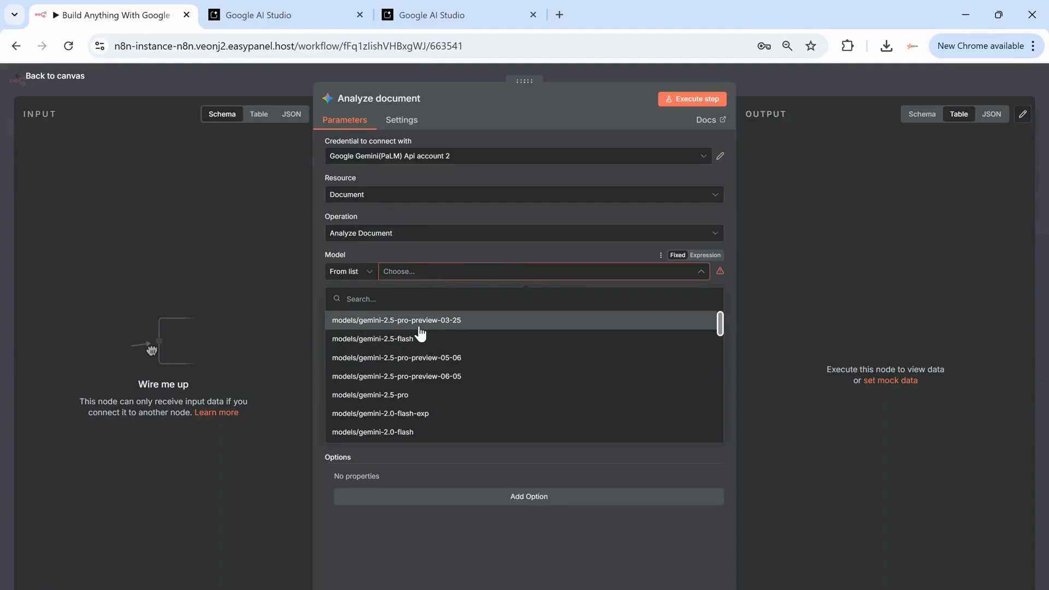
pyautogui.scroll(-5, 426, 355)
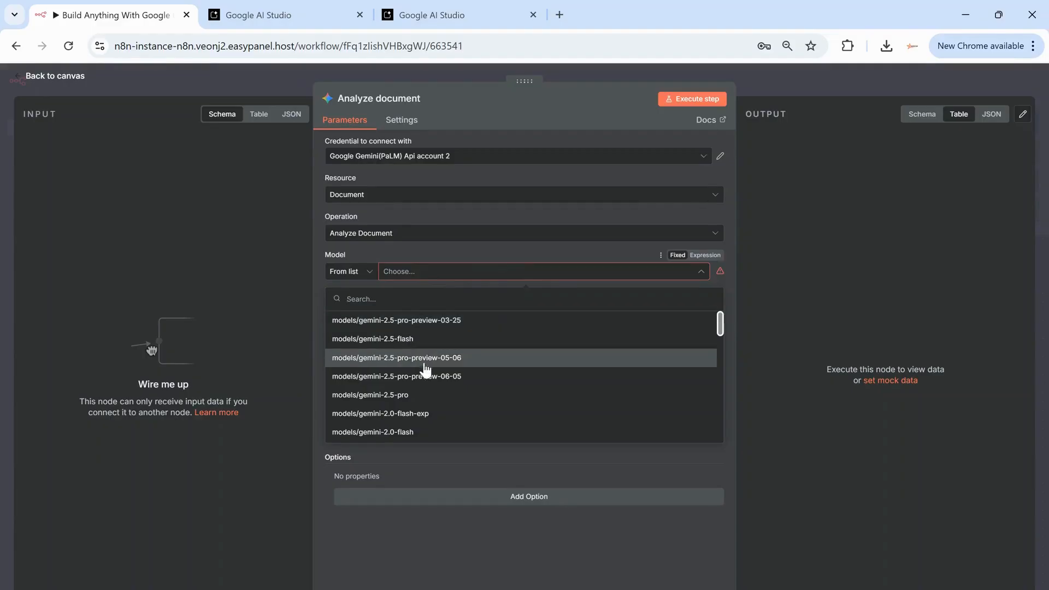
pyautogui.scroll(-3, 429, 370)
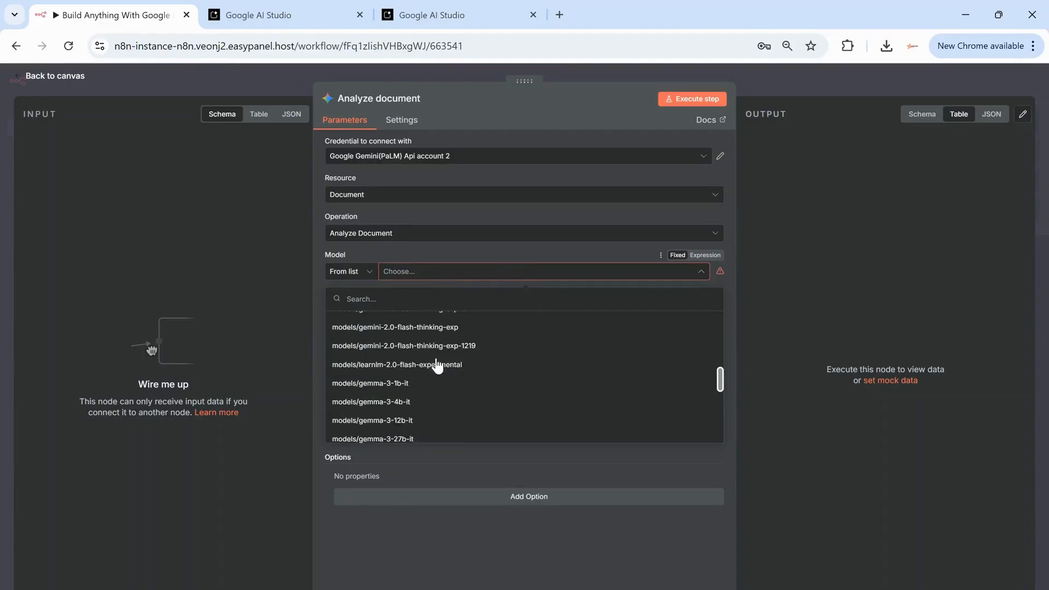
pyautogui.scroll(-5, 428, 372)
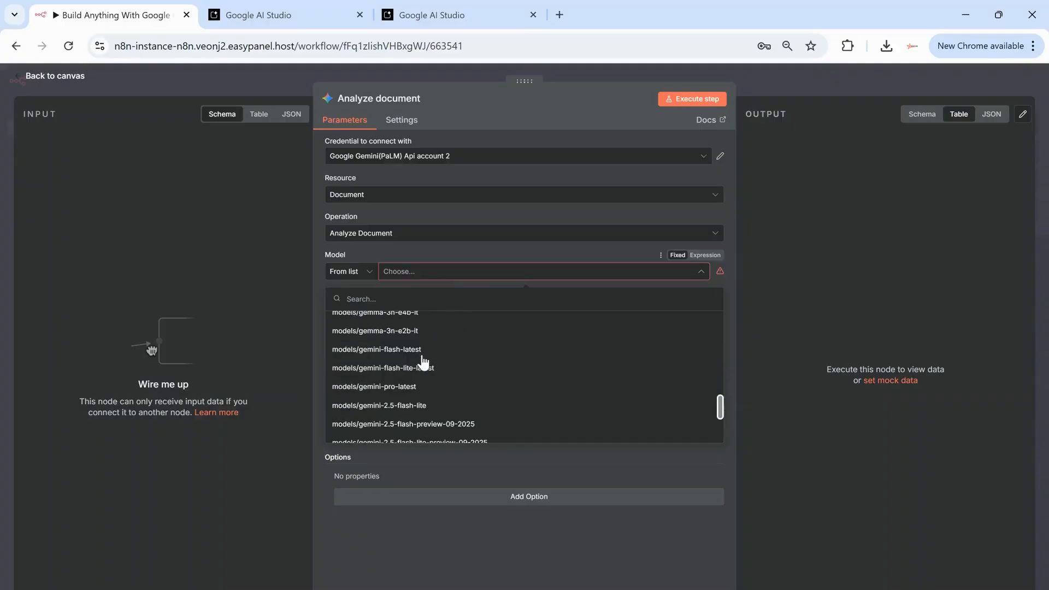
pyautogui.scroll(-2, 427, 363)
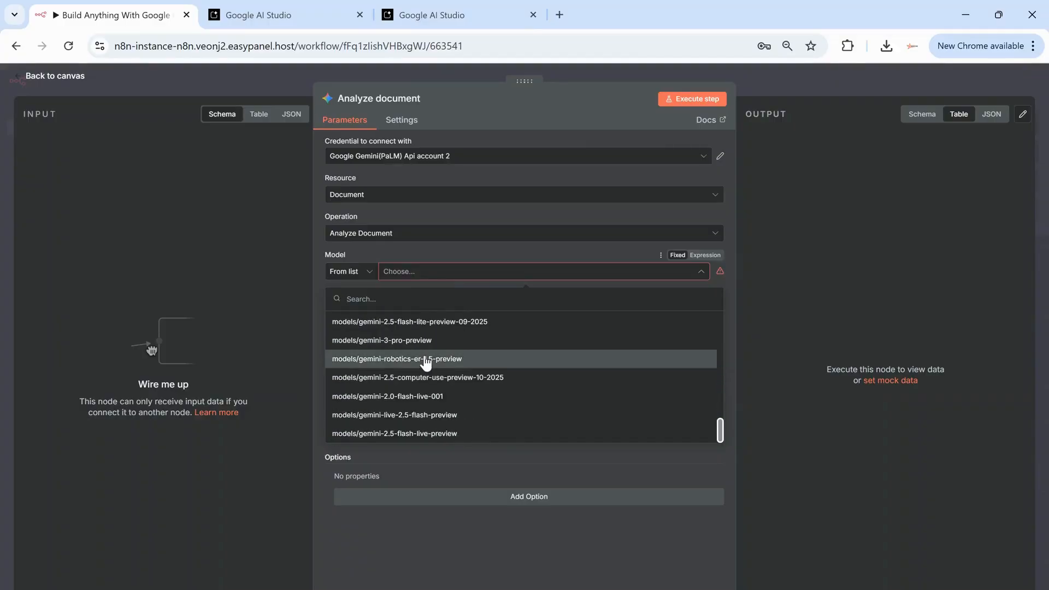
pyautogui.click(402, 340)
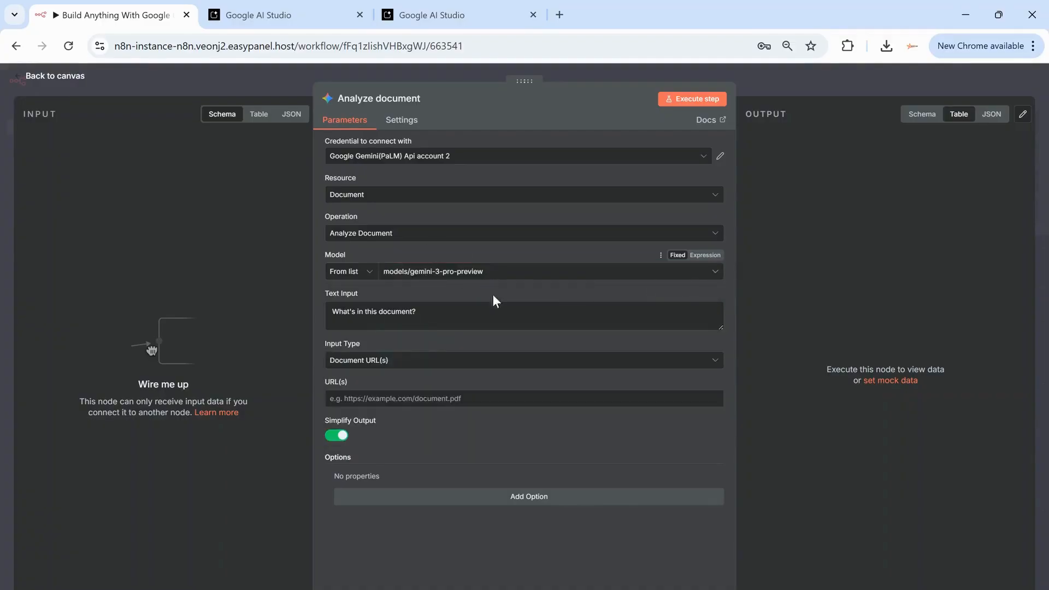
# Set the Analyze document node's input type to Binary File(s), keep the default text input and return to the canvas.
pyautogui.tripleClick(335, 305)
pyautogui.click(448, 304)
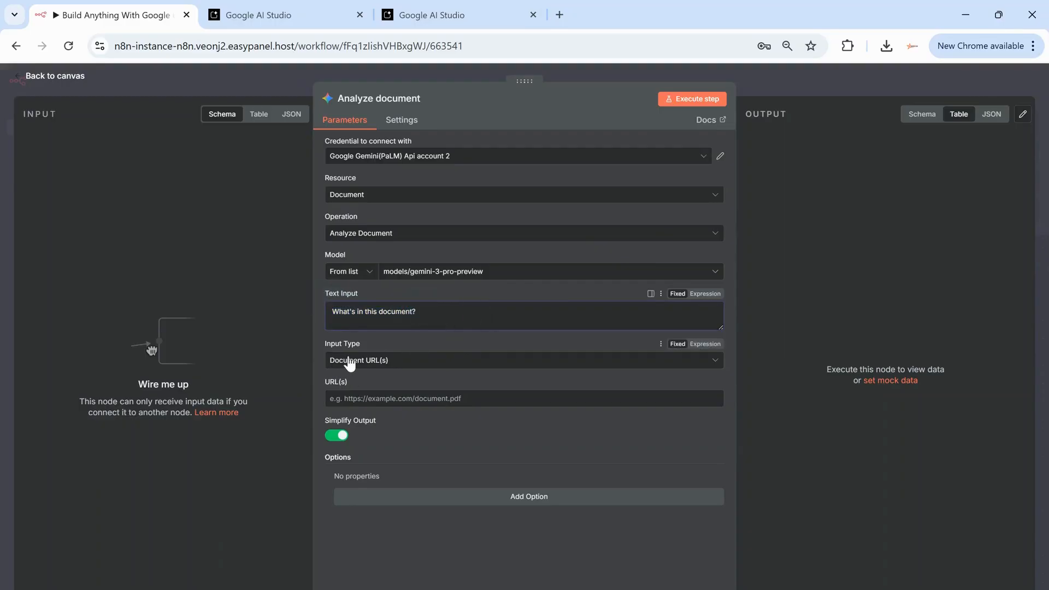
pyautogui.click(375, 363)
pyautogui.click(378, 409)
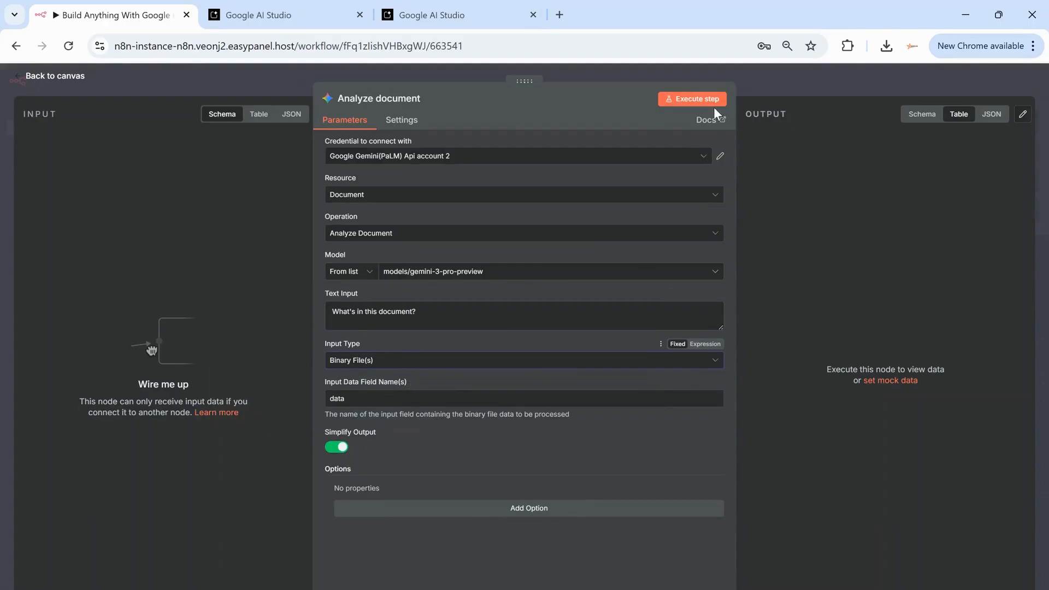
pyautogui.click(739, 82)
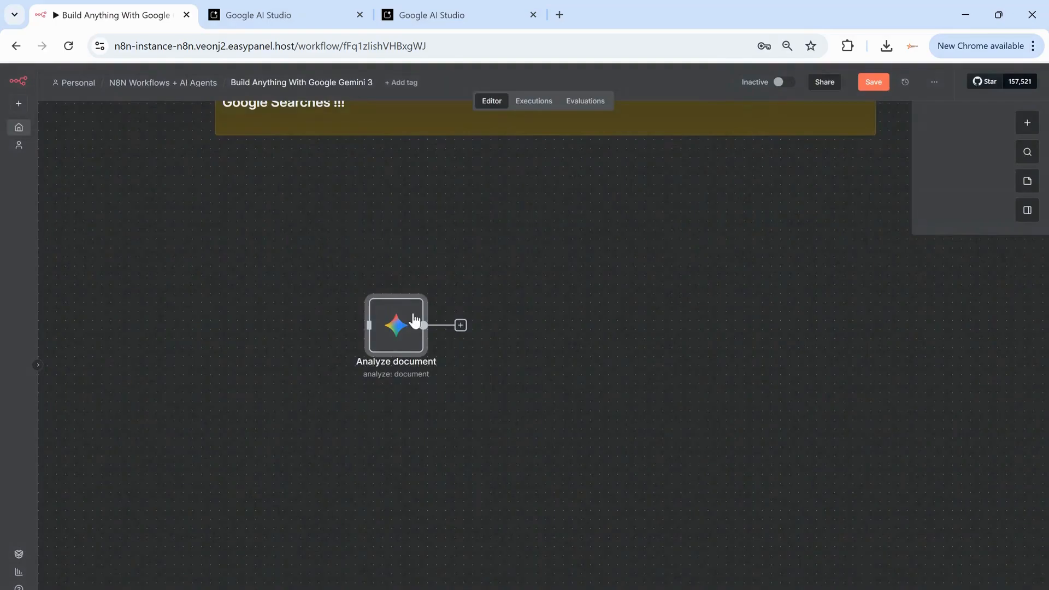
# Add an AI Agent node to the workflow and place it beside the Analyze document node.
pyautogui.moveTo(288, 235); pyautogui.dragTo(522, 418)
pyautogui.click(550, 253)
pyautogui.click(1027, 123)
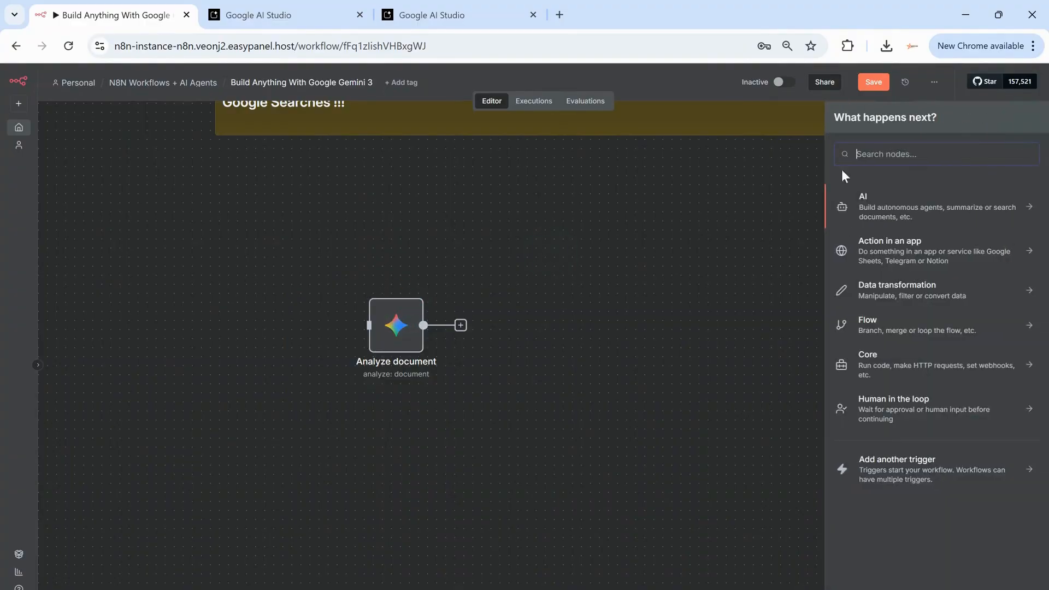
pyautogui.click(878, 155)
pyautogui.write('Ai')
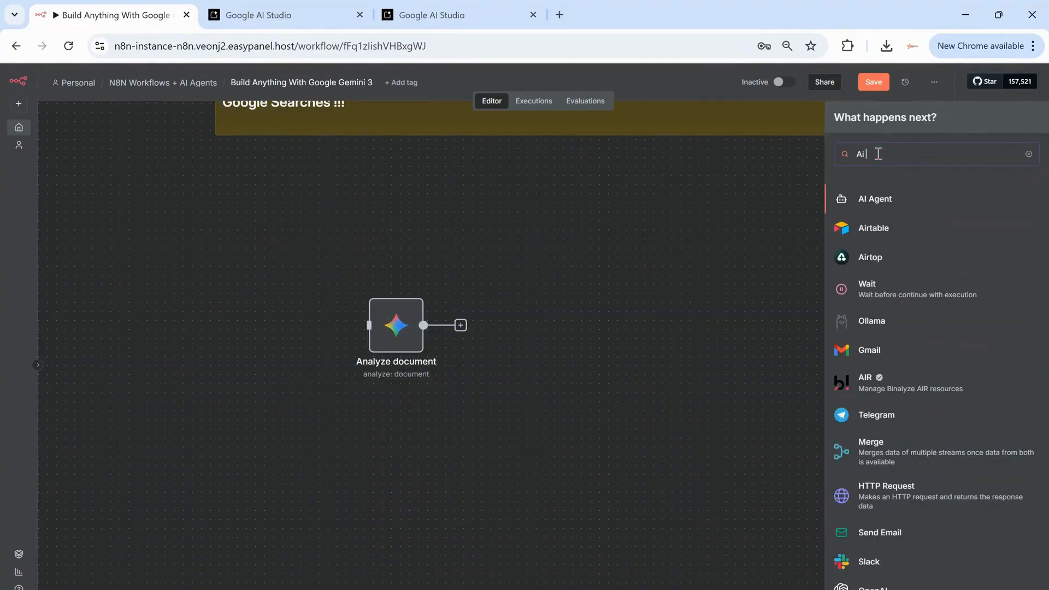
pyautogui.click(858, 206)
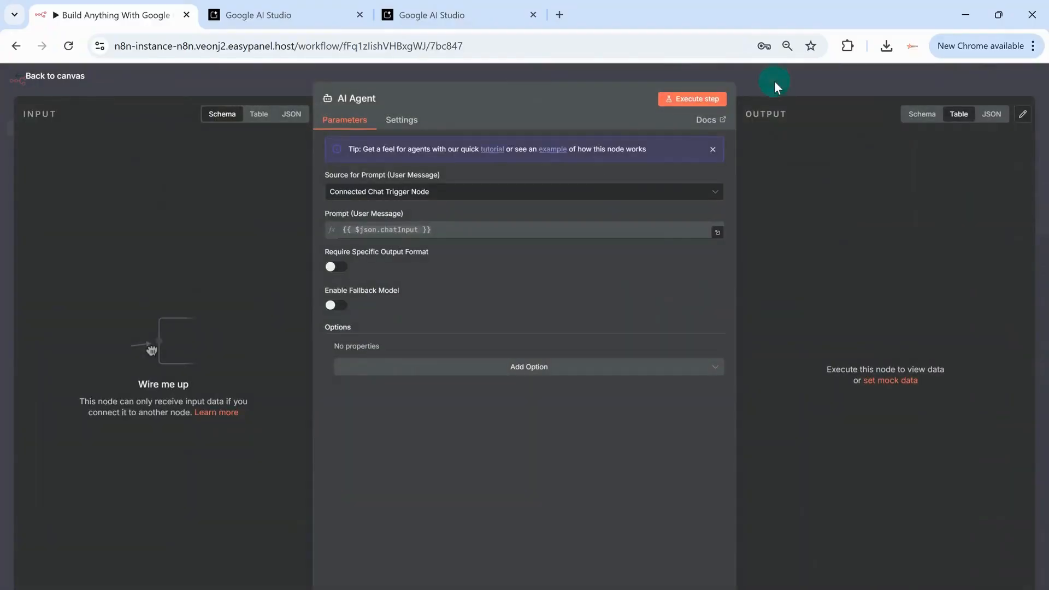
pyautogui.click(774, 81)
pyautogui.moveTo(631, 280); pyautogui.dragTo(692, 262)
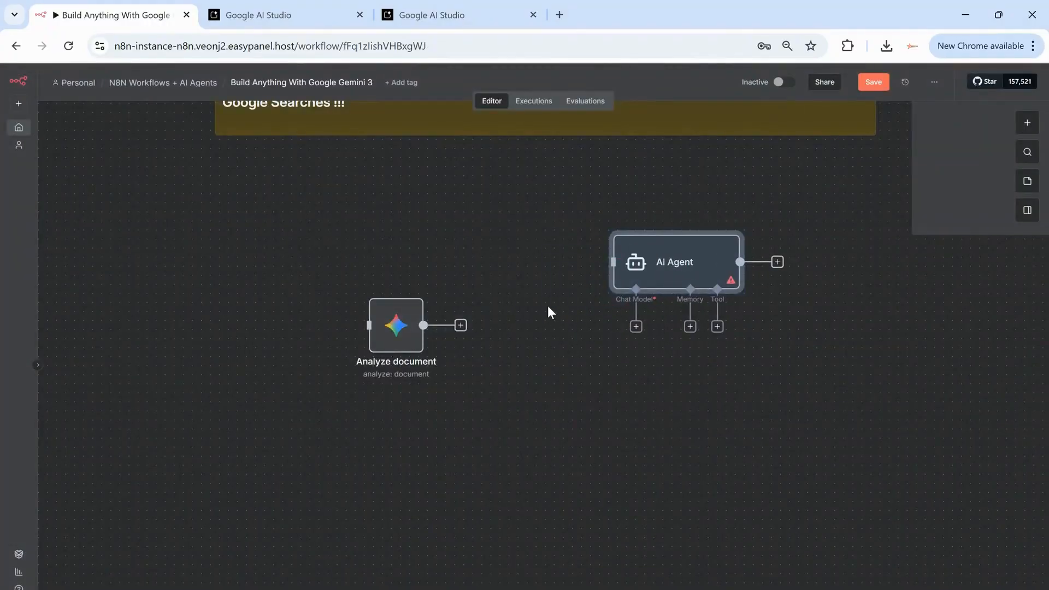
# Attach a Google Gemini Chat Model to the AI Agent's chat model connection.
pyautogui.click(636, 327)
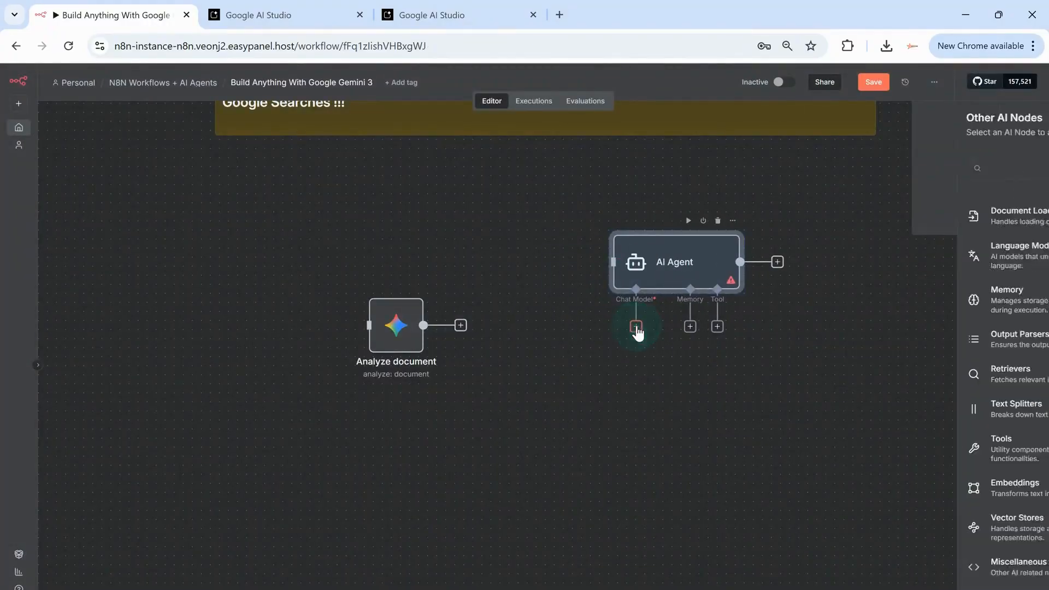
pyautogui.click(894, 155)
pyautogui.write('google')
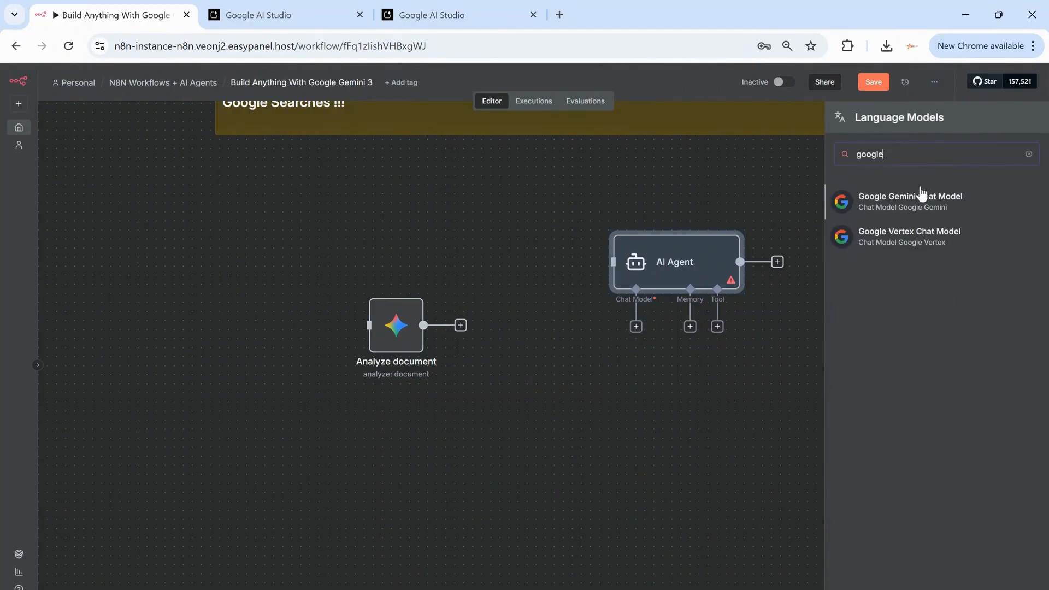
pyautogui.click(912, 200)
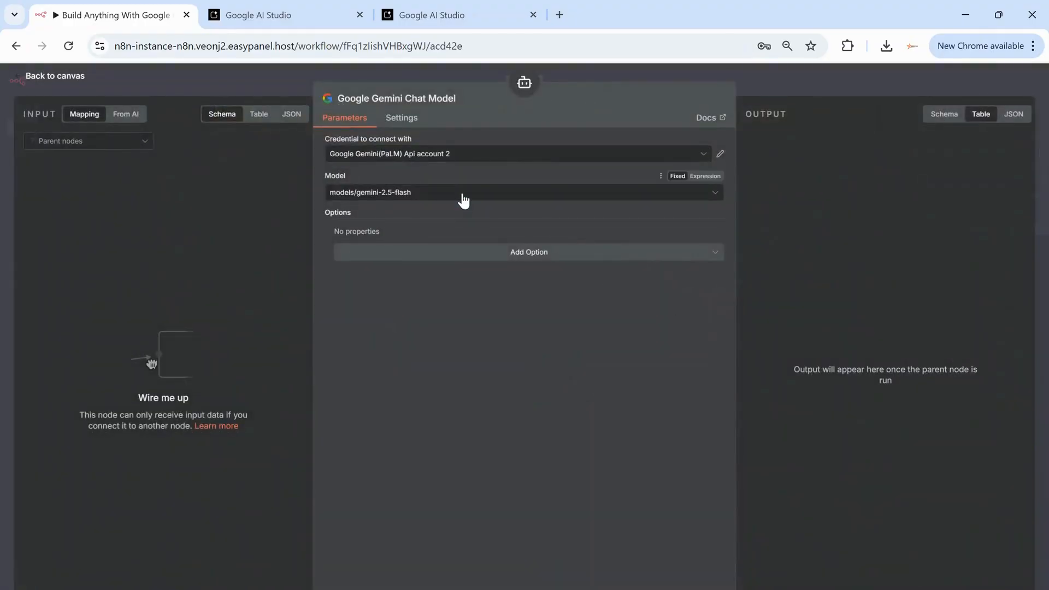
# Set the Gemini chat model to models/gemini-3-pro-preview, check the available extra options and return to the canvas.
pyautogui.click(462, 193)
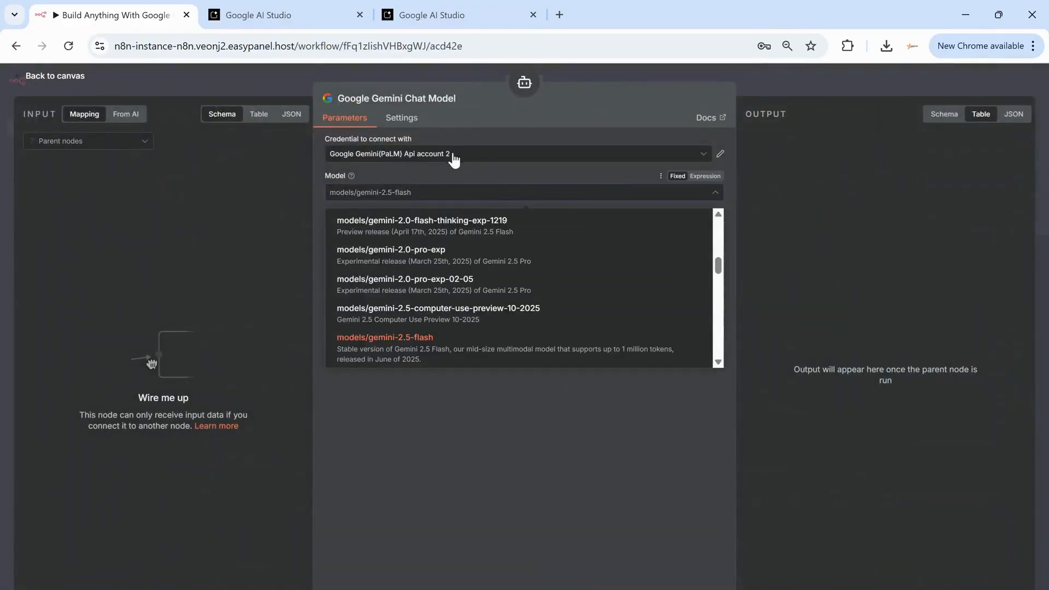
pyautogui.scroll(-8, 446, 303)
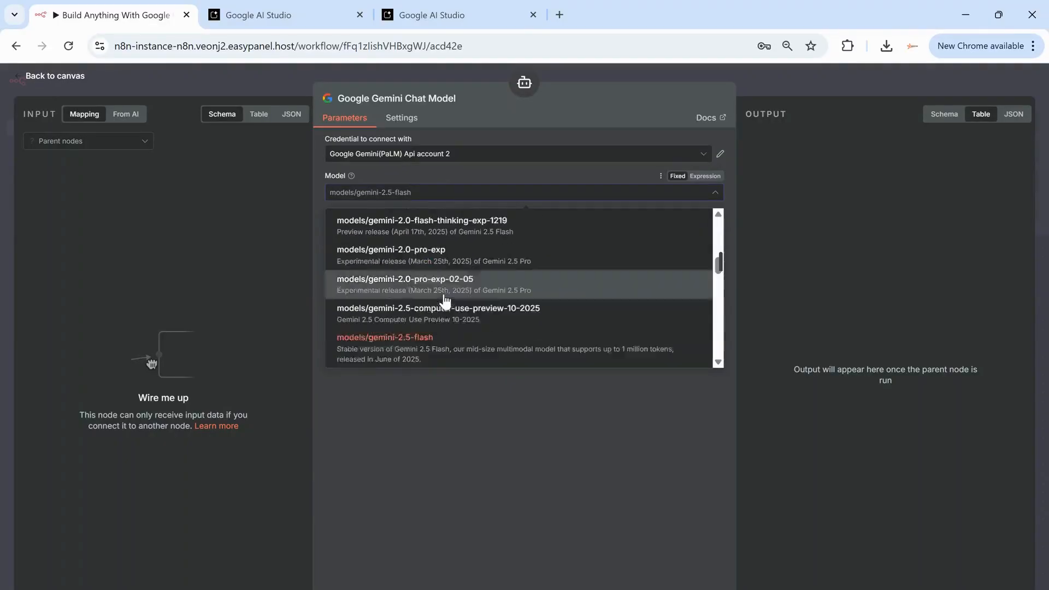
pyautogui.scroll(-1, 442, 316)
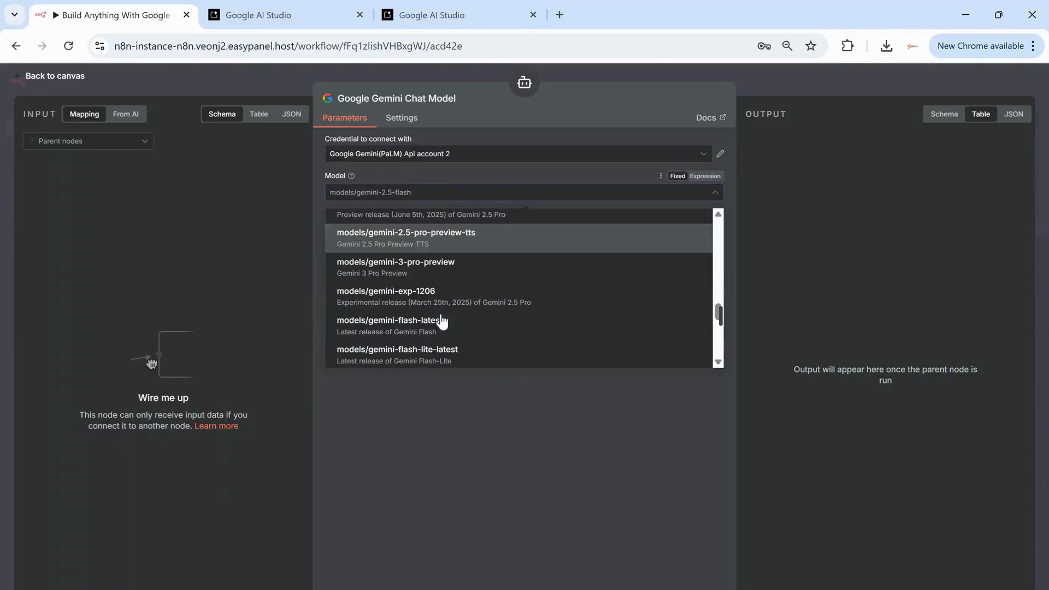
pyautogui.click(393, 273)
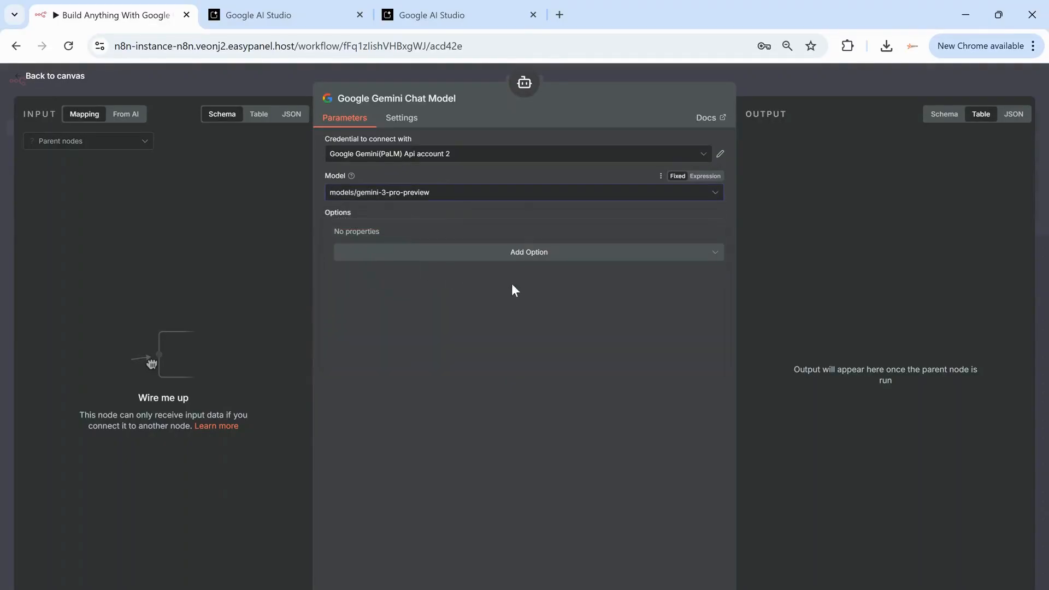
pyautogui.click(493, 254)
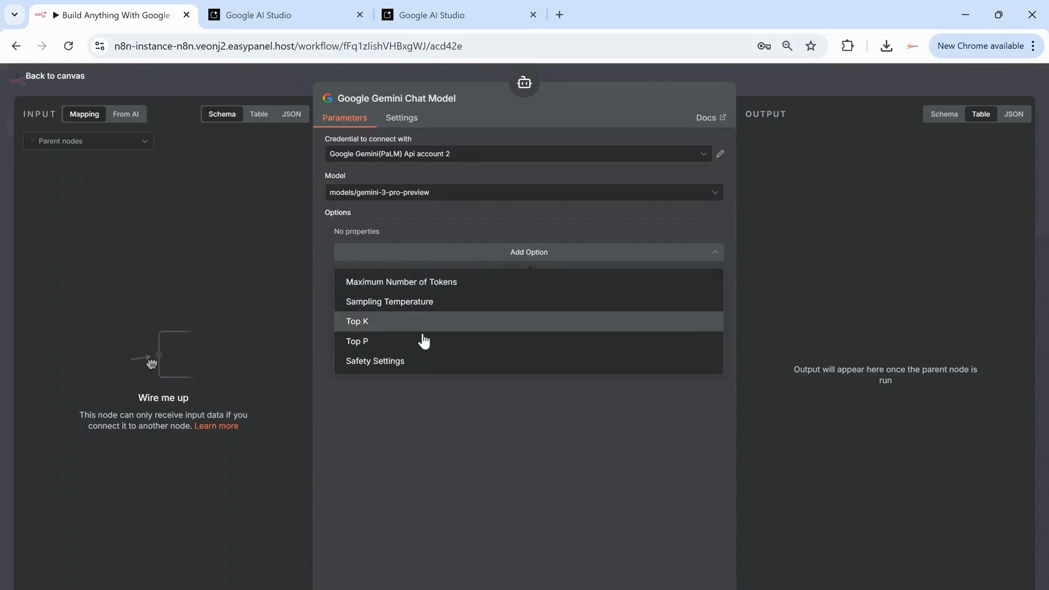
pyautogui.click(775, 87)
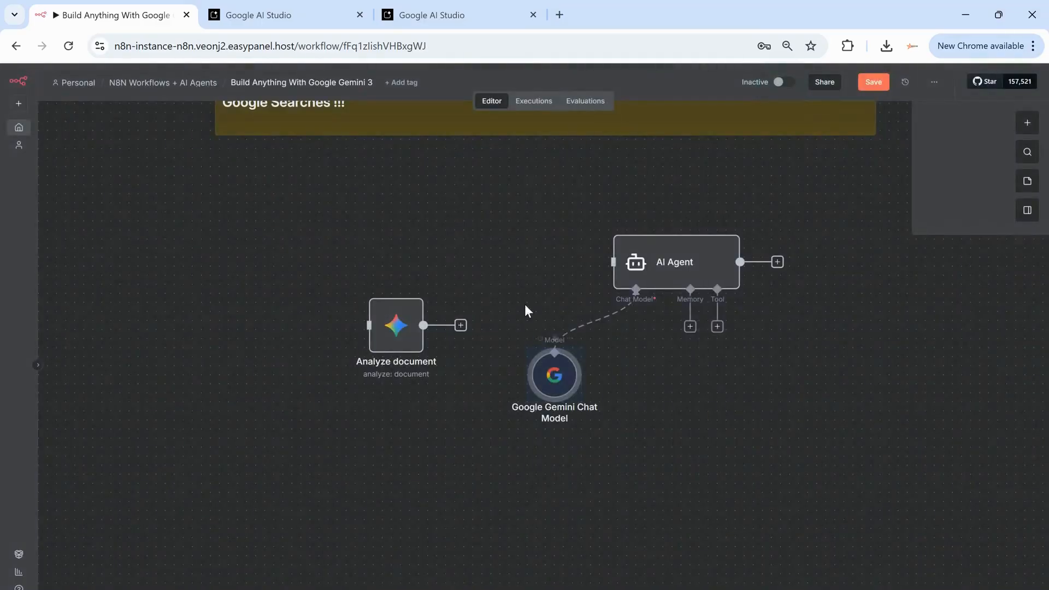
pyautogui.moveTo(508, 187); pyautogui.dragTo(801, 441)
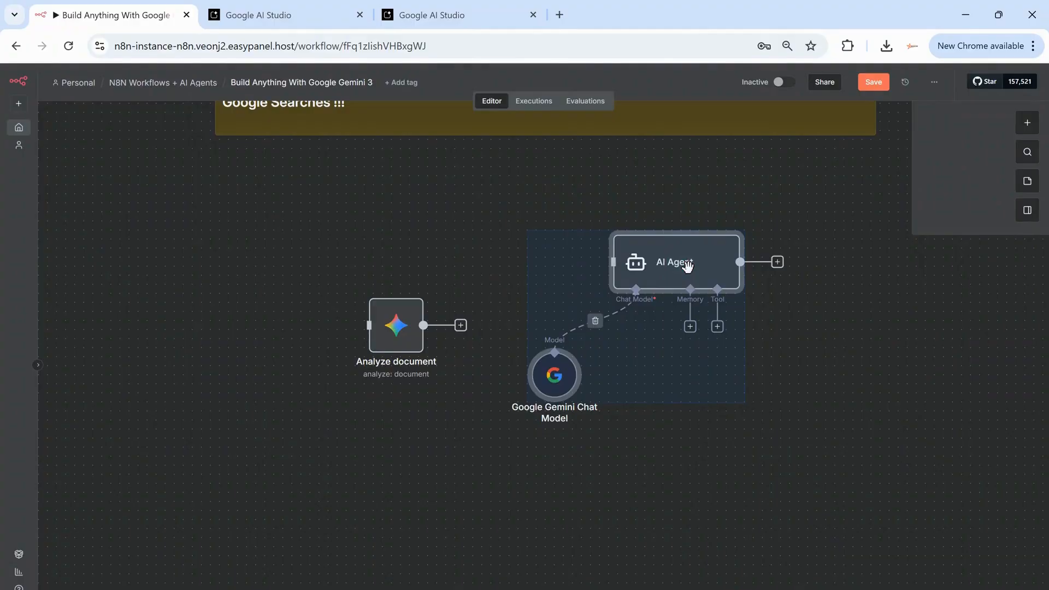
pyautogui.click(687, 265)
pyautogui.moveTo(490, 213); pyautogui.dragTo(778, 463)
pyautogui.click(775, 464)
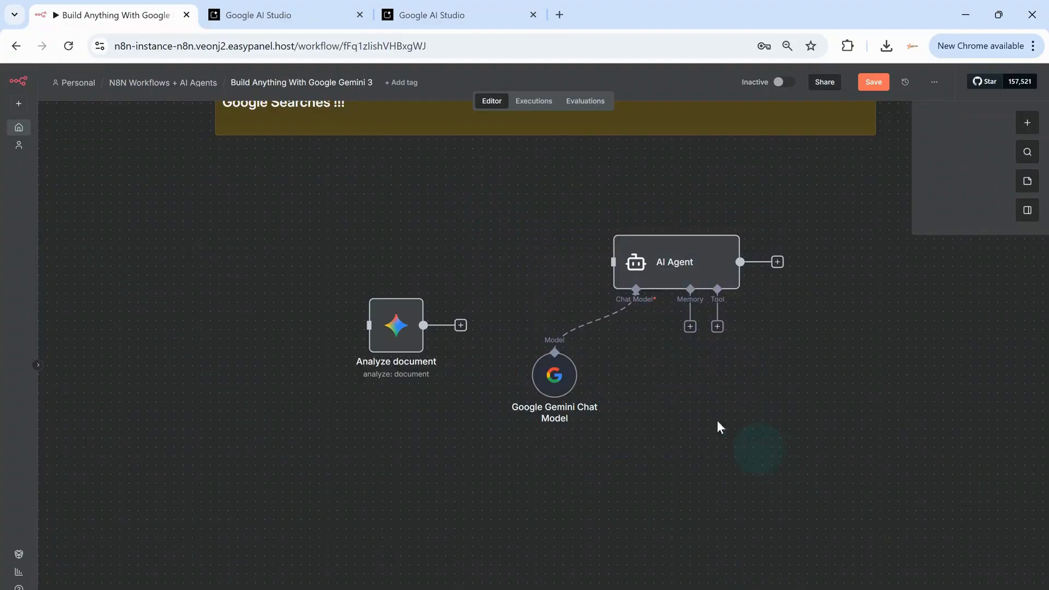
pyautogui.moveTo(598, 325)
pyautogui.moveTo(502, 204); pyautogui.dragTo(678, 431)
pyautogui.click(678, 431)
# Add an HTTP Request node to the workflow and return to the canvas without changing its settings.
pyautogui.click(1027, 123)
pyautogui.write('http')
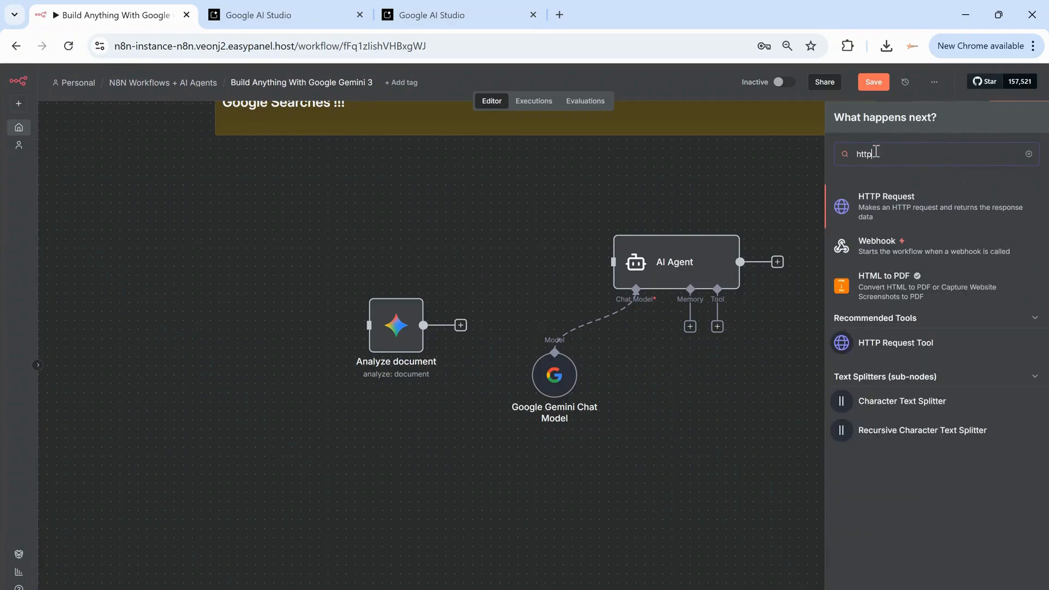
pyautogui.moveTo(914, 206); pyautogui.dragTo(572, 247)
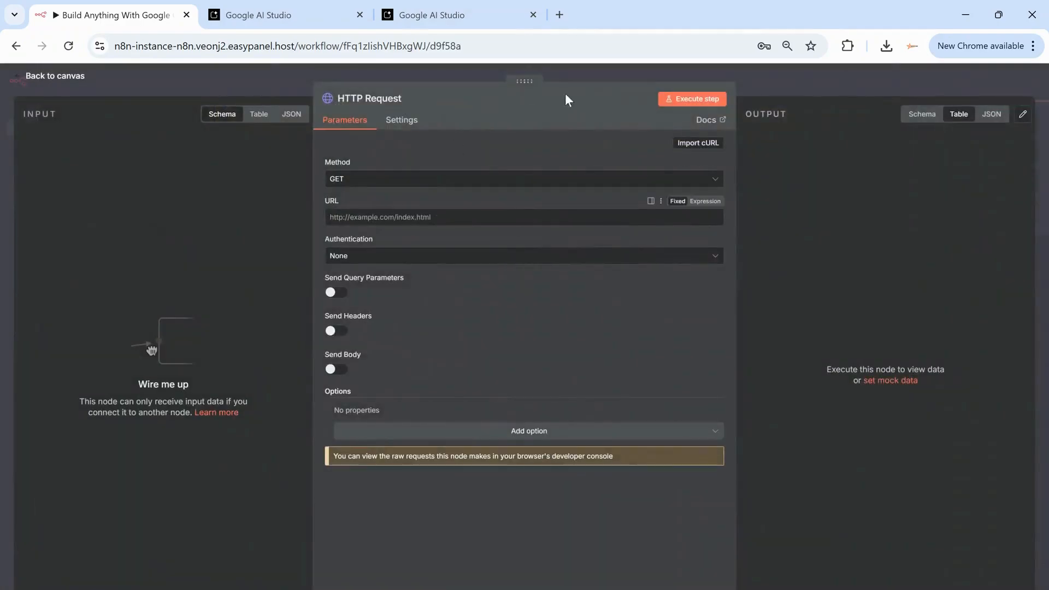
pyautogui.click(752, 73)
# Search the web for "google gemini 3.0 api docs" in a new browser tab and open the Gemini 3 Developer Guide.
pyautogui.click(288, 6)
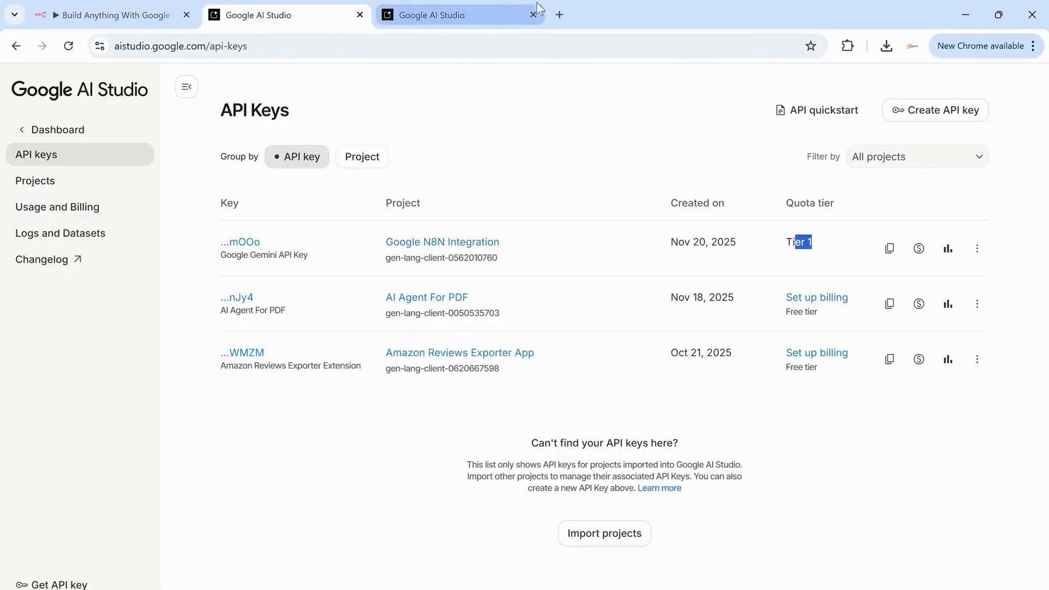
pyautogui.click(558, 16)
pyautogui.write('google 3')
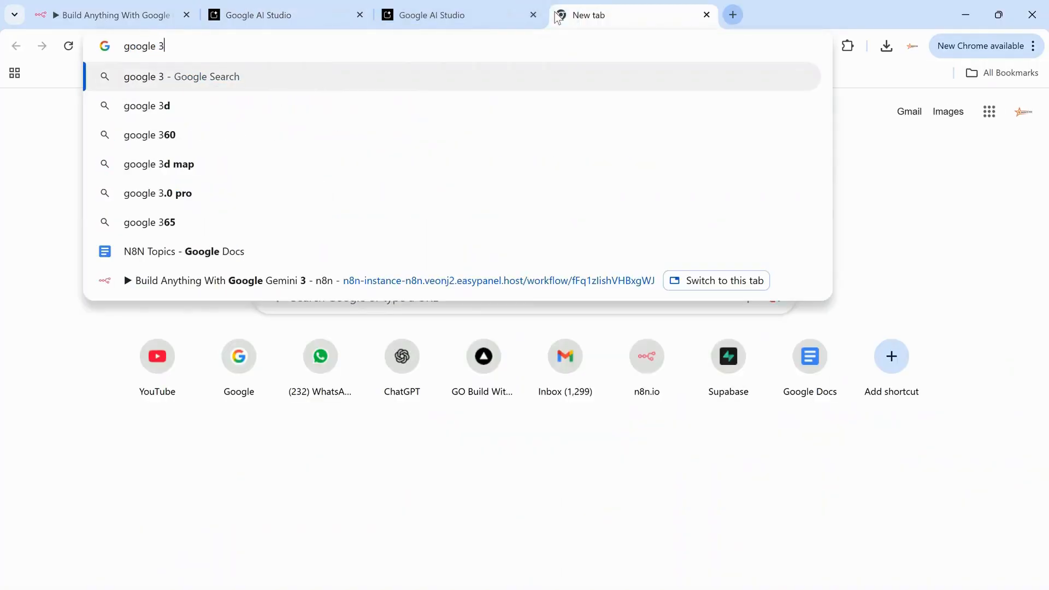
pyautogui.press('BackSpace')
pyautogui.write('gemin')
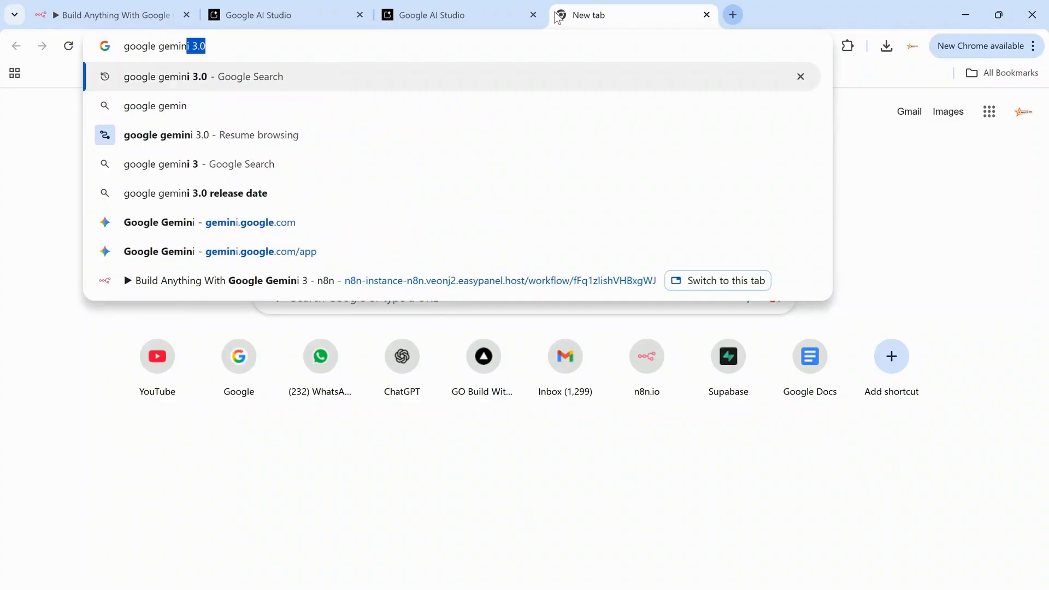
pyautogui.write('i 3.0 api docs')
pyautogui.press('Return')
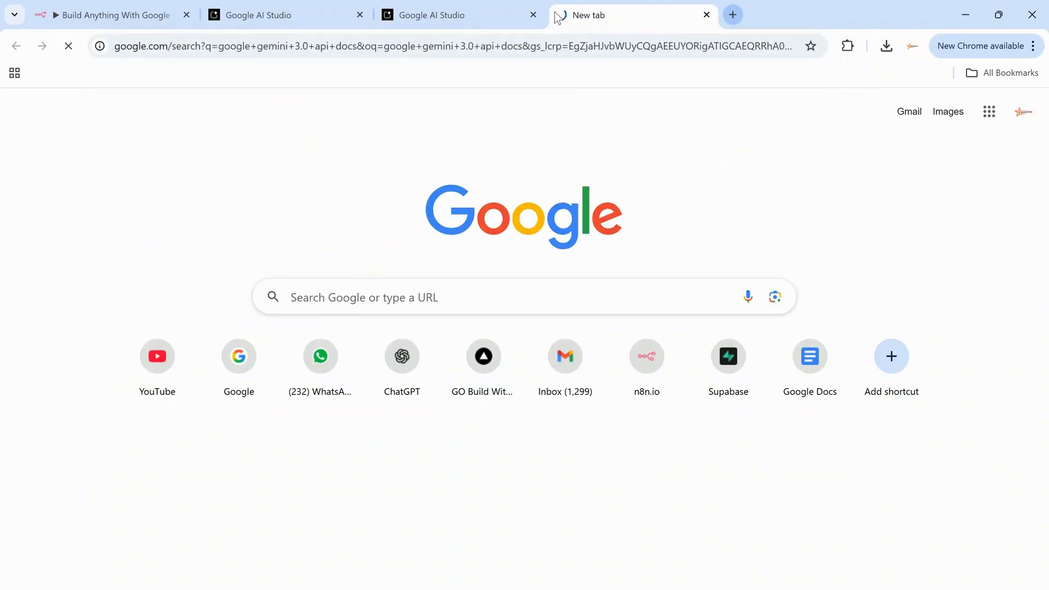
pyautogui.scroll(-4, 475, 218)
pyautogui.middleClick(277, 259)
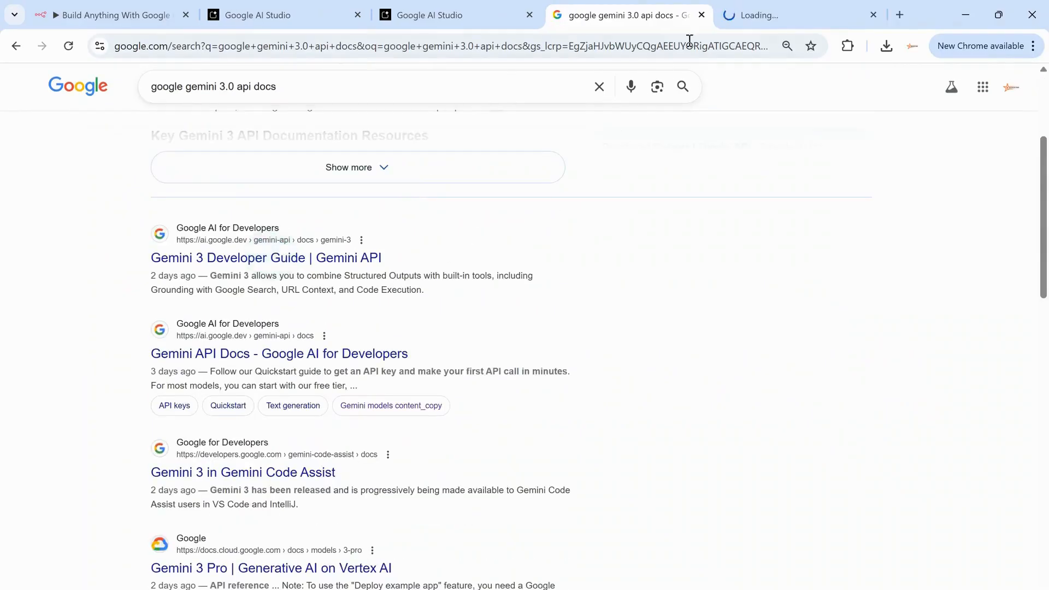
pyautogui.click(752, 8)
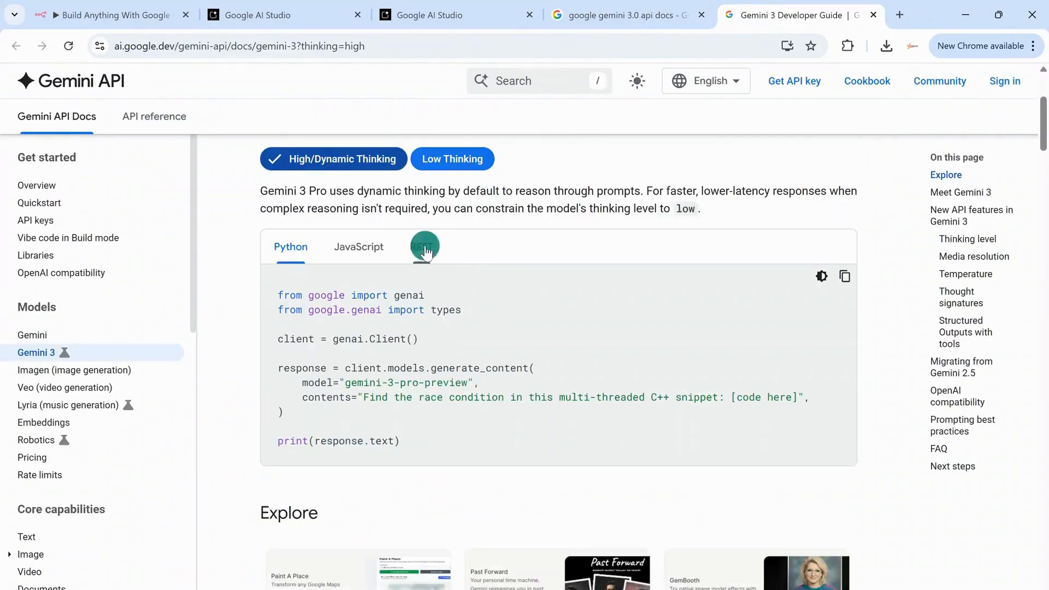
# Show the REST version of the guide's first code example and examine its request lines.
pyautogui.click(421, 247)
pyautogui.moveTo(324, 294); pyautogui.dragTo(569, 324)
pyautogui.click(569, 324)
pyautogui.moveTo(421, 378); pyautogui.dragTo(621, 379)
pyautogui.click(643, 380)
# Examine the guide's Thinking level section and the recommended media resolution settings for images and PDFs.
pyautogui.click(960, 240)
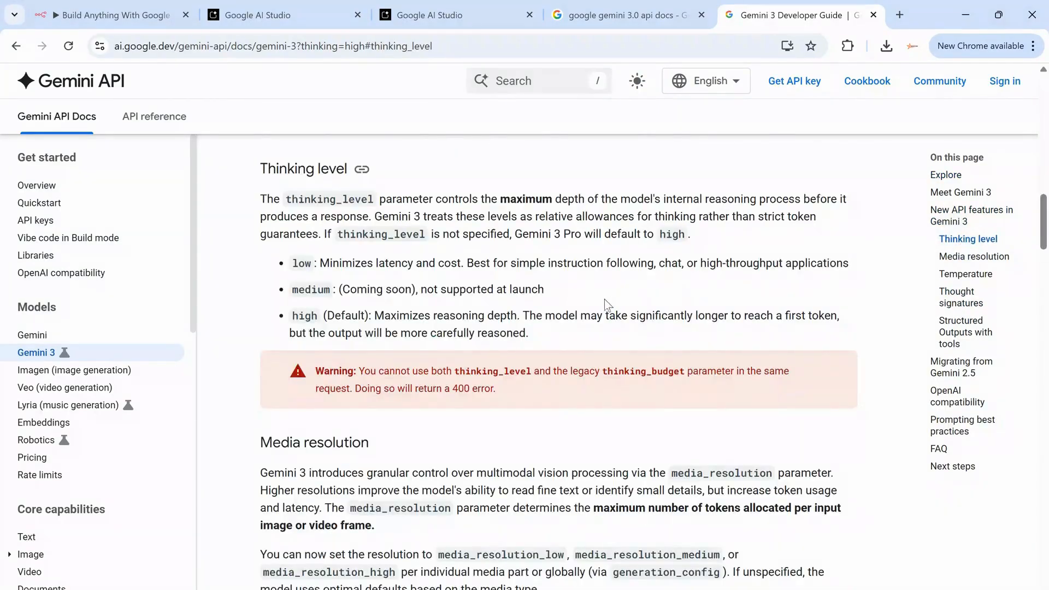
pyautogui.scroll(-7, 605, 299)
pyautogui.moveTo(339, 346); pyautogui.dragTo(536, 355)
pyautogui.moveTo(388, 380); pyautogui.dragTo(482, 401)
pyautogui.click(482, 401)
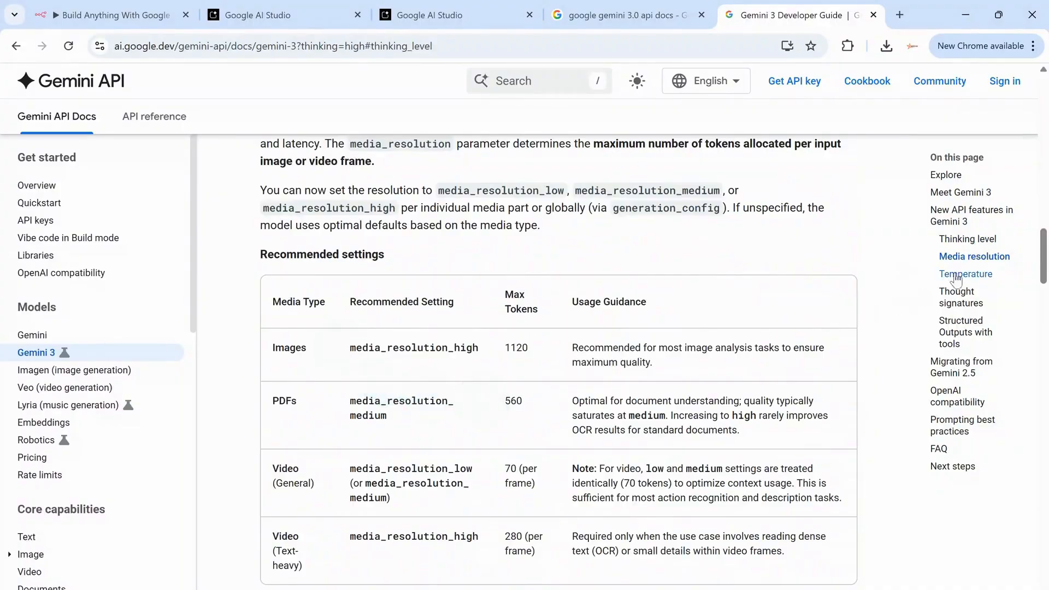
# Return to the n8n workflow and delete the HTTP Request node.
pyautogui.click(128, 16)
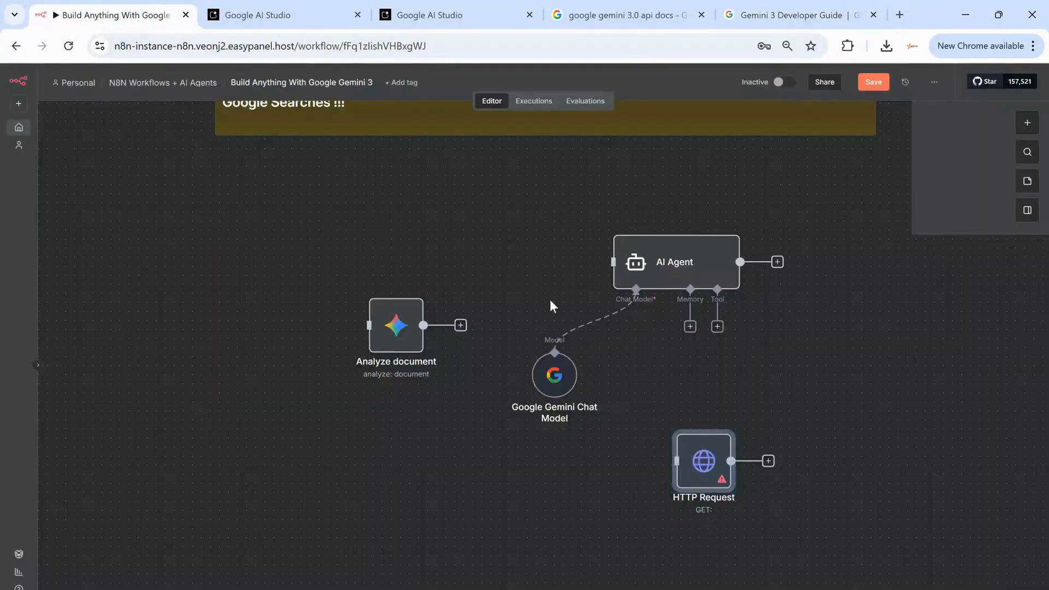
pyautogui.rightClick(713, 429)
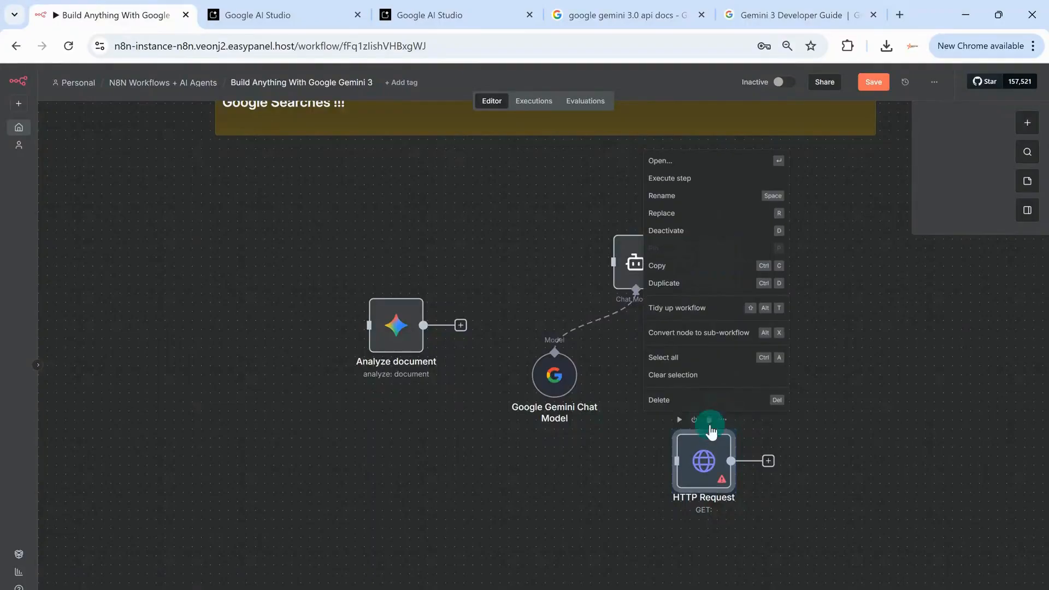
pyautogui.press('Delete')
pyautogui.click(273, 201)
pyautogui.moveTo(324, 272); pyautogui.dragTo(443, 421)
pyautogui.click(533, 251)
pyautogui.moveTo(305, 248); pyautogui.dragTo(340, 274)
pyautogui.click(441, 394)
pyautogui.click(468, 226)
pyautogui.moveTo(519, 193); pyautogui.dragTo(810, 461)
pyautogui.click(810, 459)
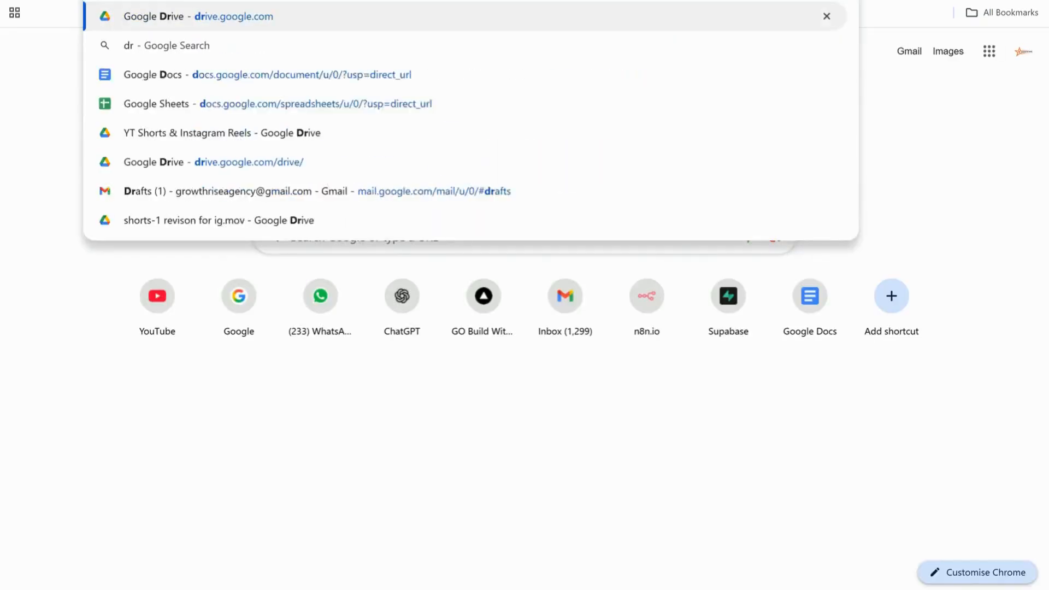
# Open the Build Anything With Gemini folder in Google Drive, play porcsche-macannn-simple-audio.mp3 briefly, pause it and close the preview.
pyautogui.write('ive')
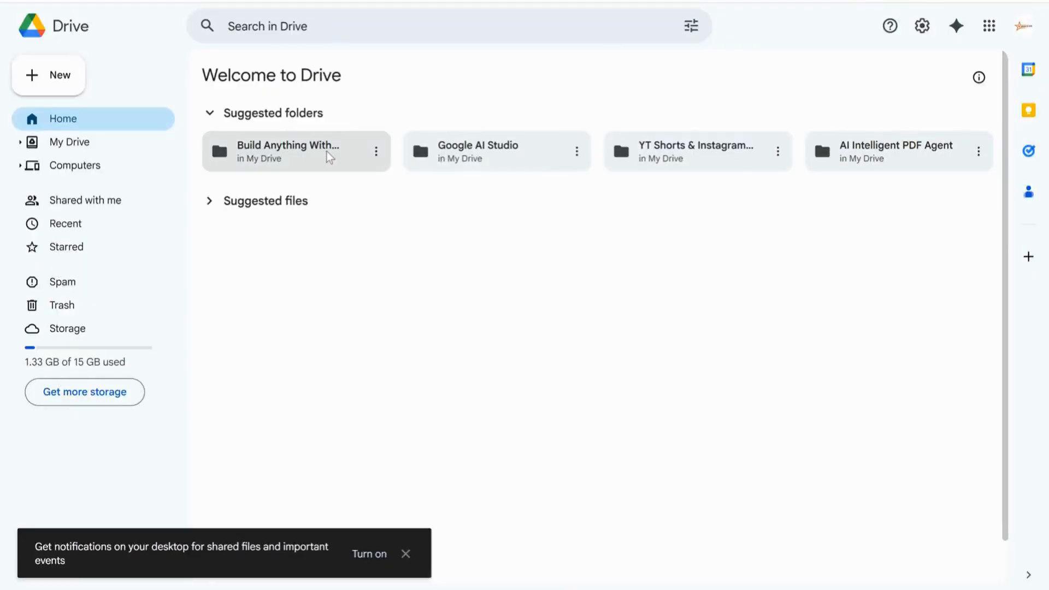
pyautogui.doubleClick(328, 146)
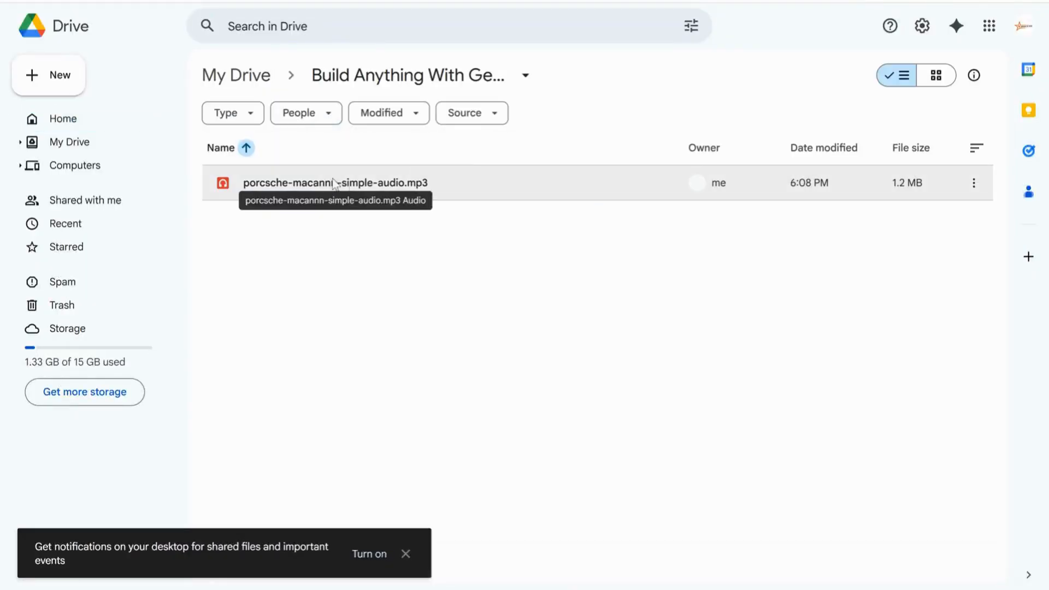
pyautogui.doubleClick(298, 186)
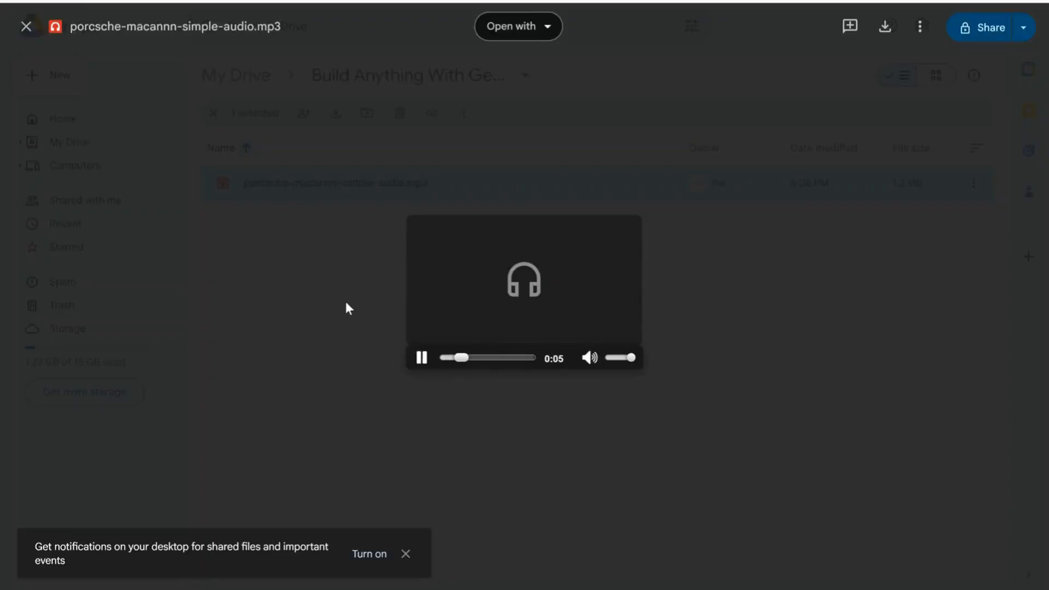
pyautogui.click(422, 358)
pyautogui.click(344, 300)
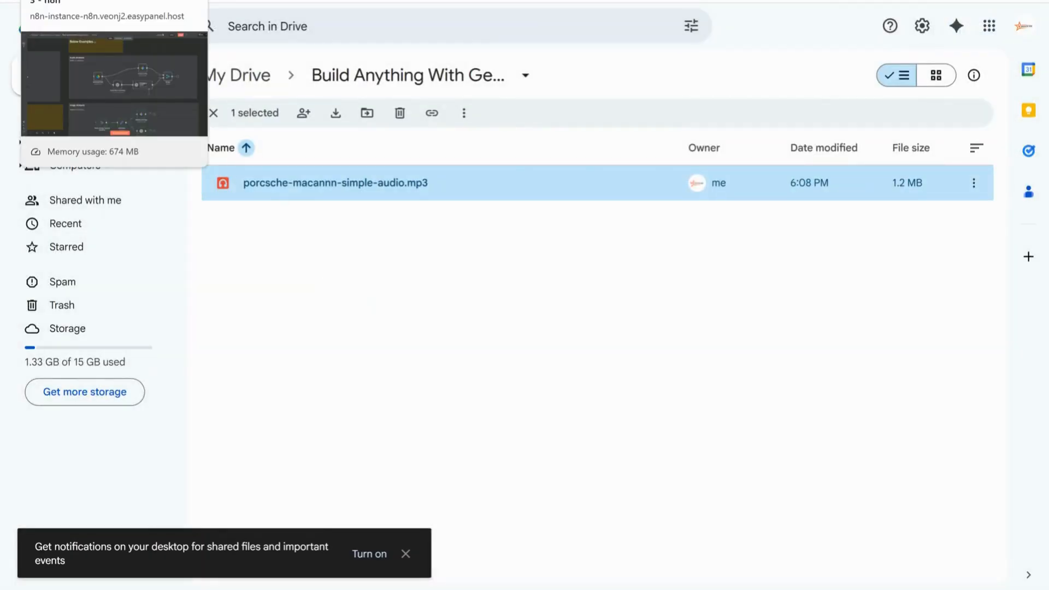
# Return to the n8n workflow, open the Analyze audio node in the Audio Analysis example and check its model and text input.
pyautogui.click(76, 1)
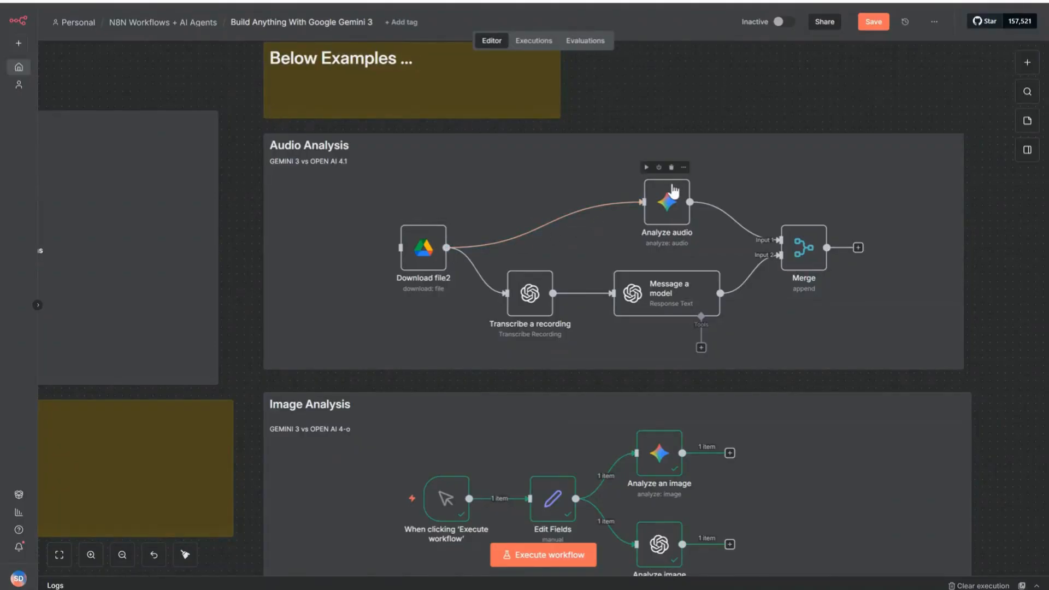
pyautogui.doubleClick(673, 203)
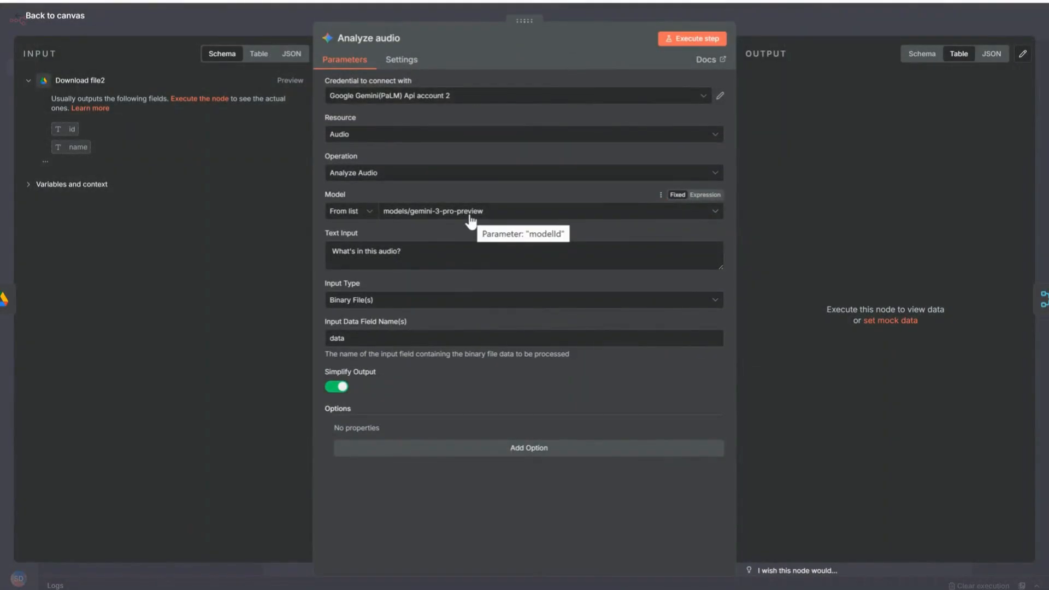
pyautogui.moveTo(428, 251); pyautogui.dragTo(330, 249)
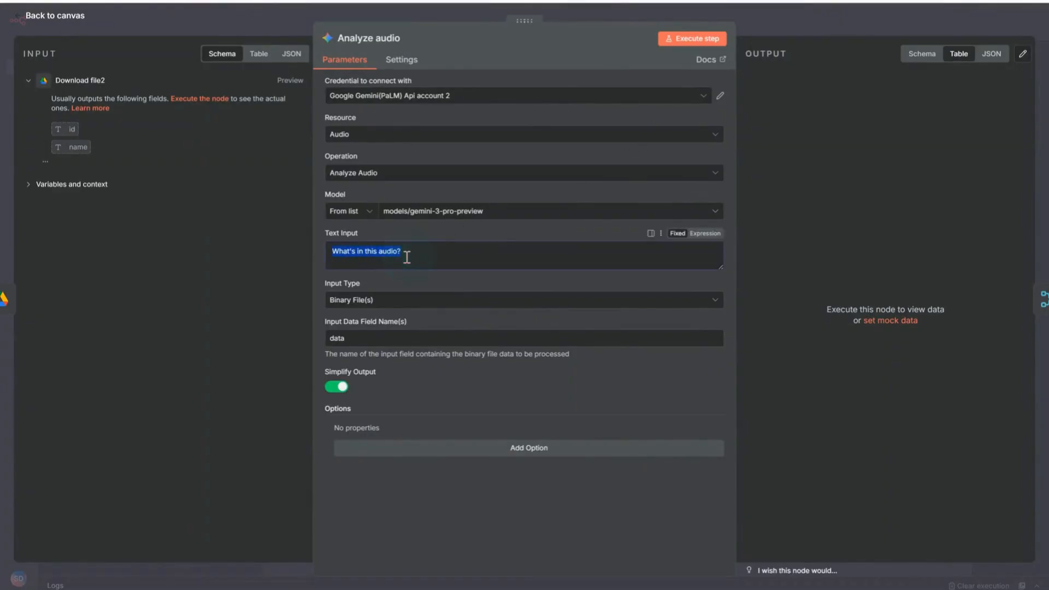
# Leave the Analyze audio node and check the settings of the Transcribe a recording node in the Audio Analysis example.
pyautogui.click(781, 24)
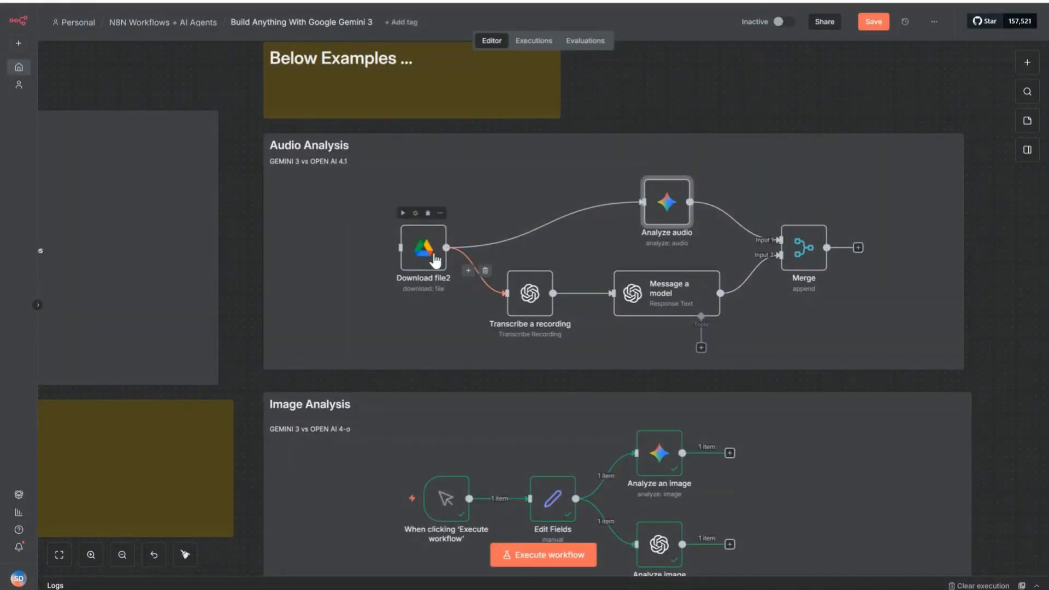
pyautogui.click(526, 294)
pyautogui.doubleClick(525, 295)
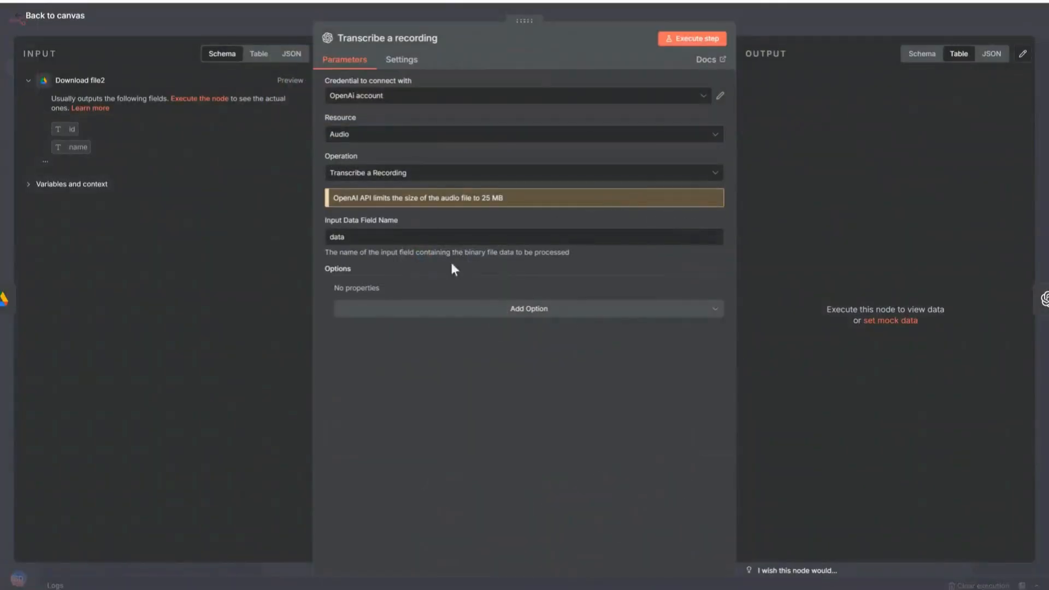
pyautogui.click(752, 32)
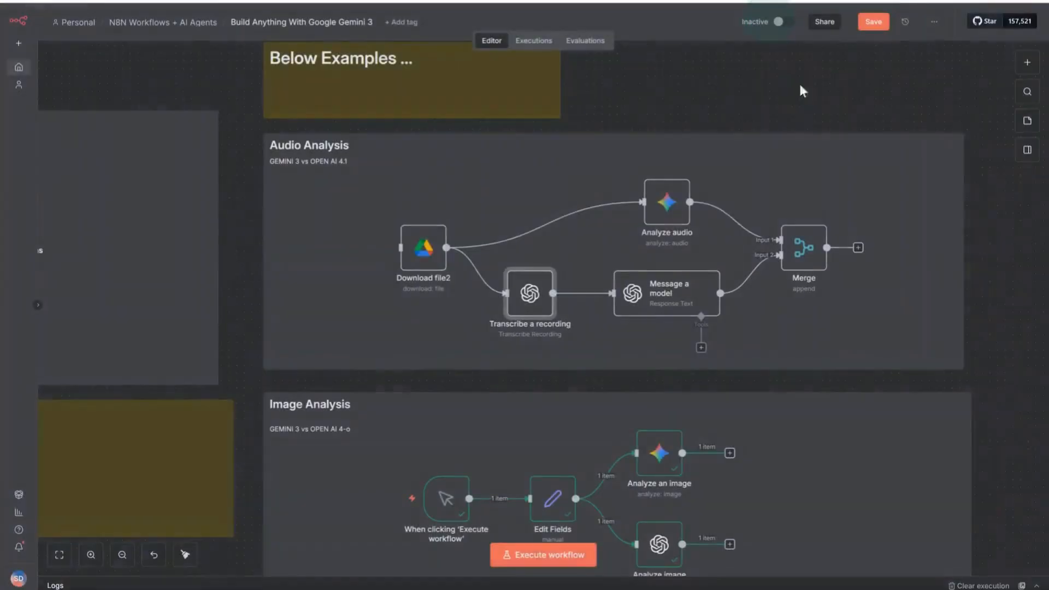
# Open the OpenAI Message a model node, check its model and prompt, and return to the canvas.
pyautogui.doubleClick(637, 287)
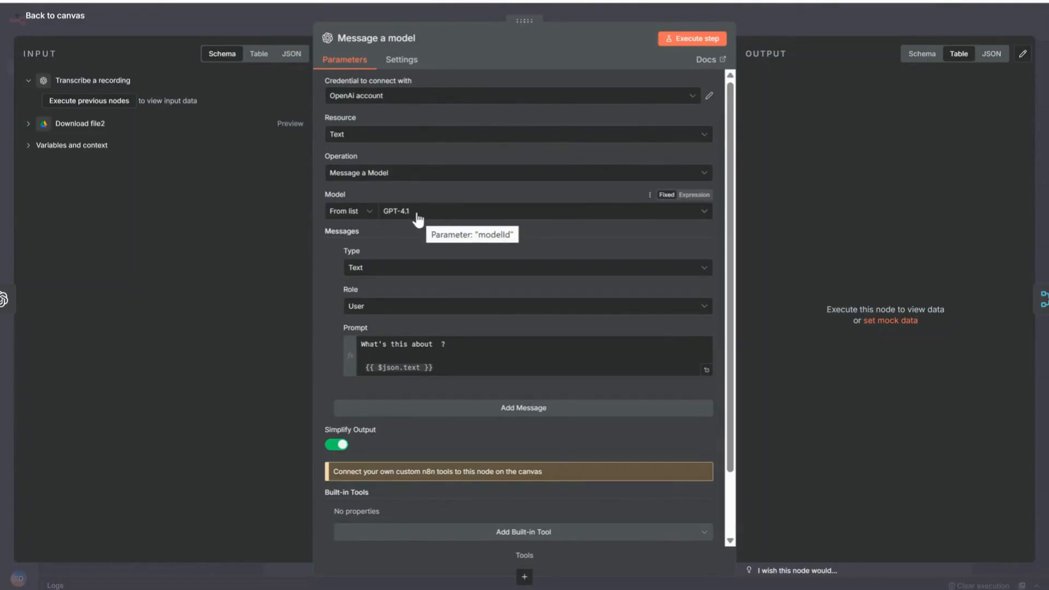
pyautogui.tripleClick(445, 345)
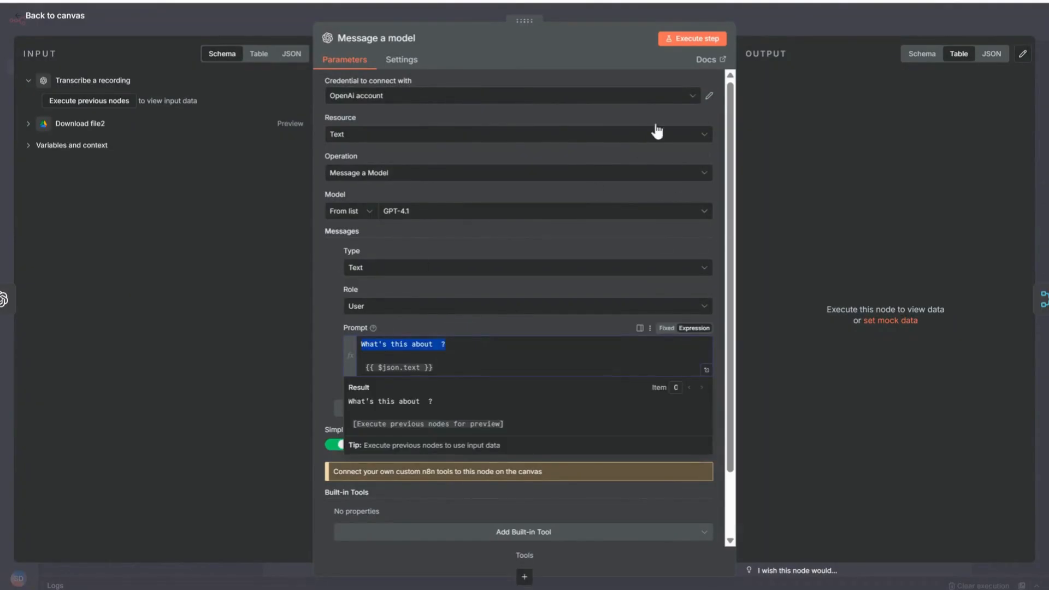
pyautogui.click(761, 25)
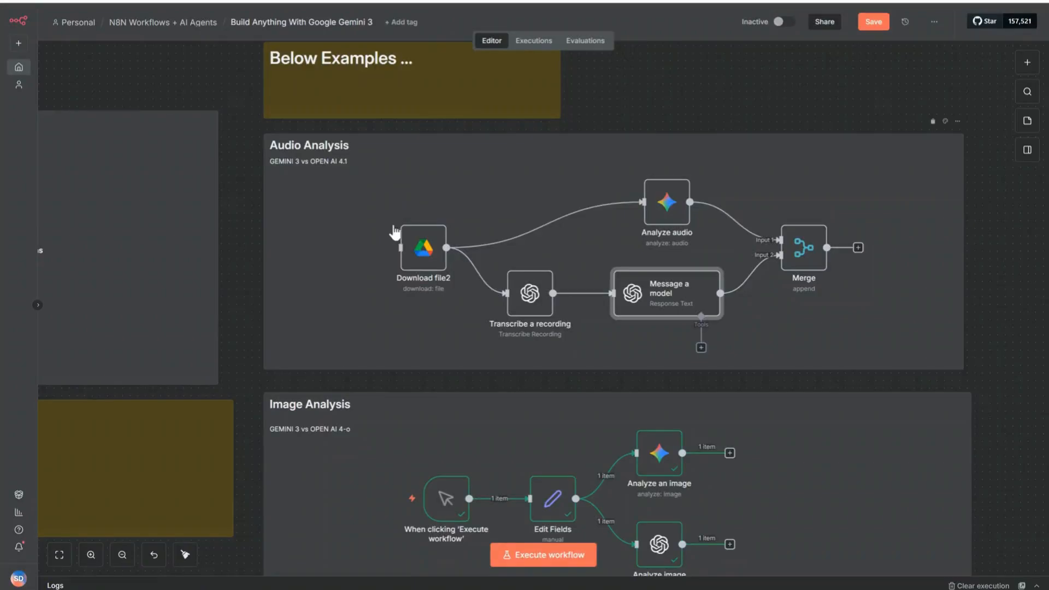
# Move the manual trigger from the Image Analysis example in front of Download file2, connect the two and run the audio workflow.
pyautogui.click(1028, 63)
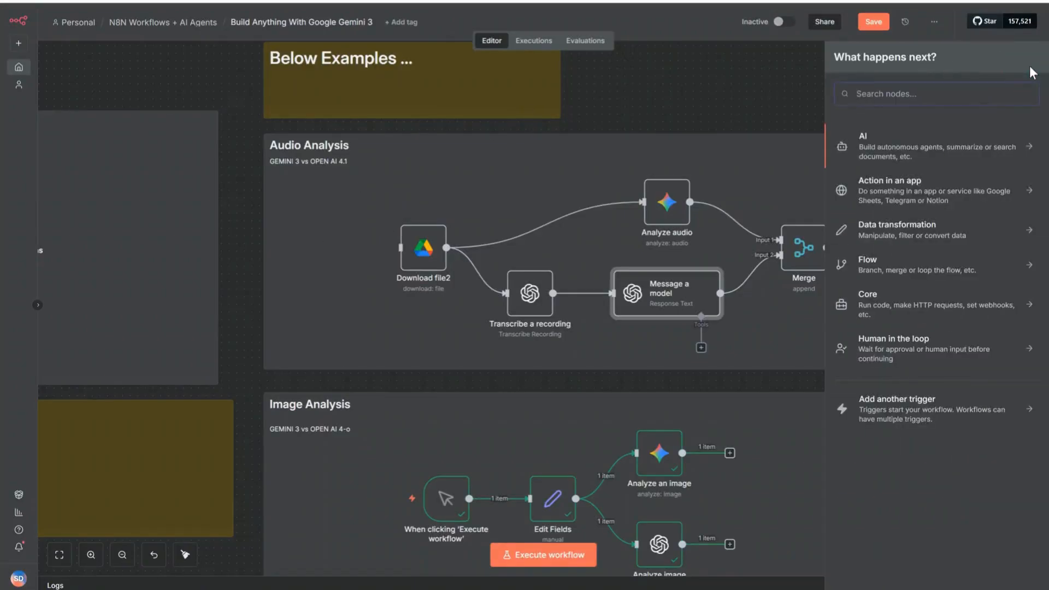
pyautogui.moveTo(453, 500); pyautogui.dragTo(325, 249)
pyautogui.click(271, 245)
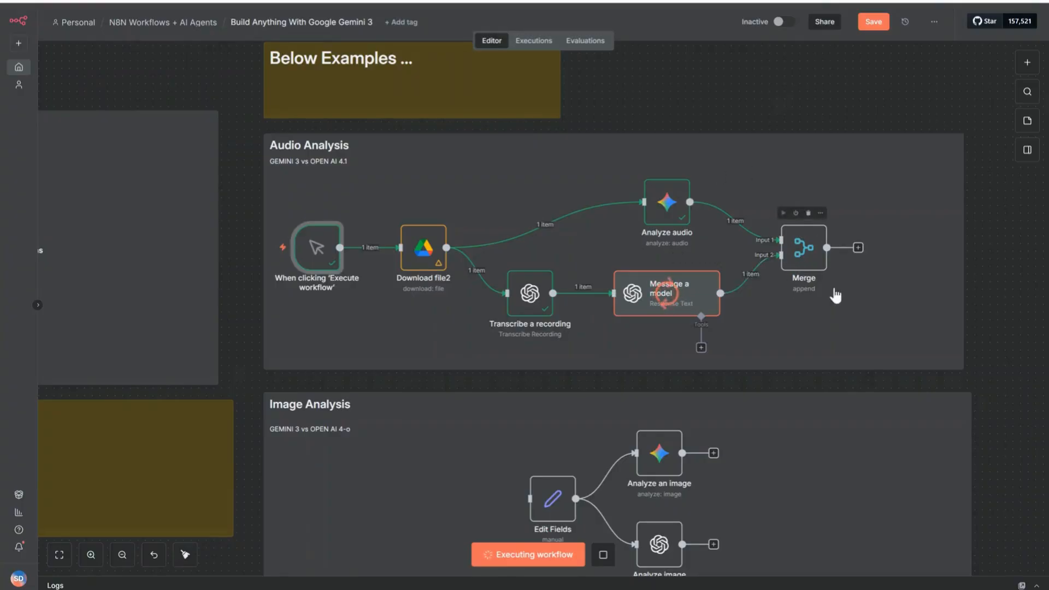
# Open the Merge node and read Gemini's analysis of the audio in its output.
pyautogui.click(806, 257)
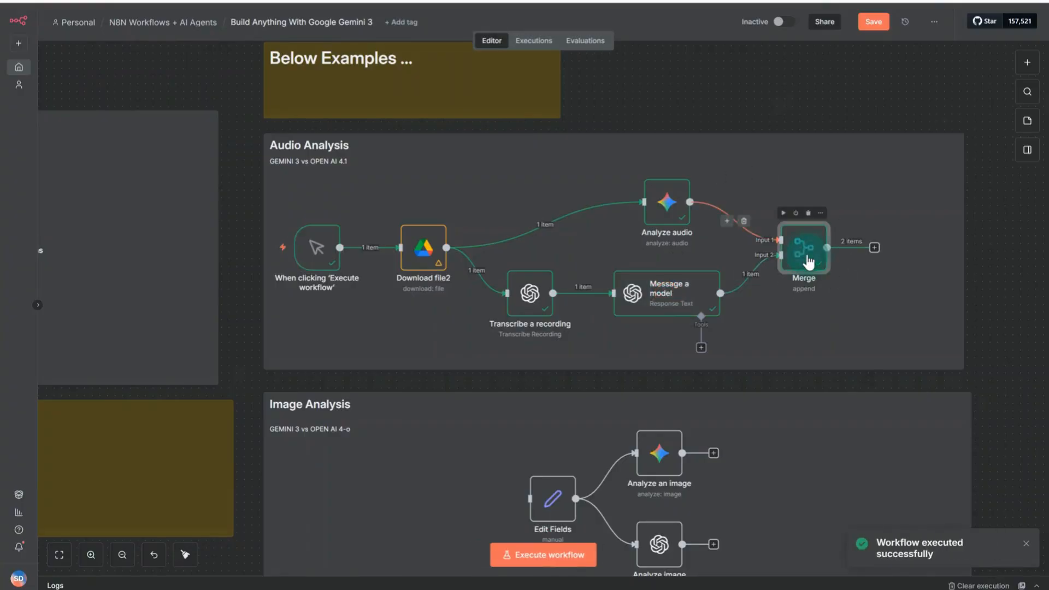
pyautogui.doubleClick(808, 255)
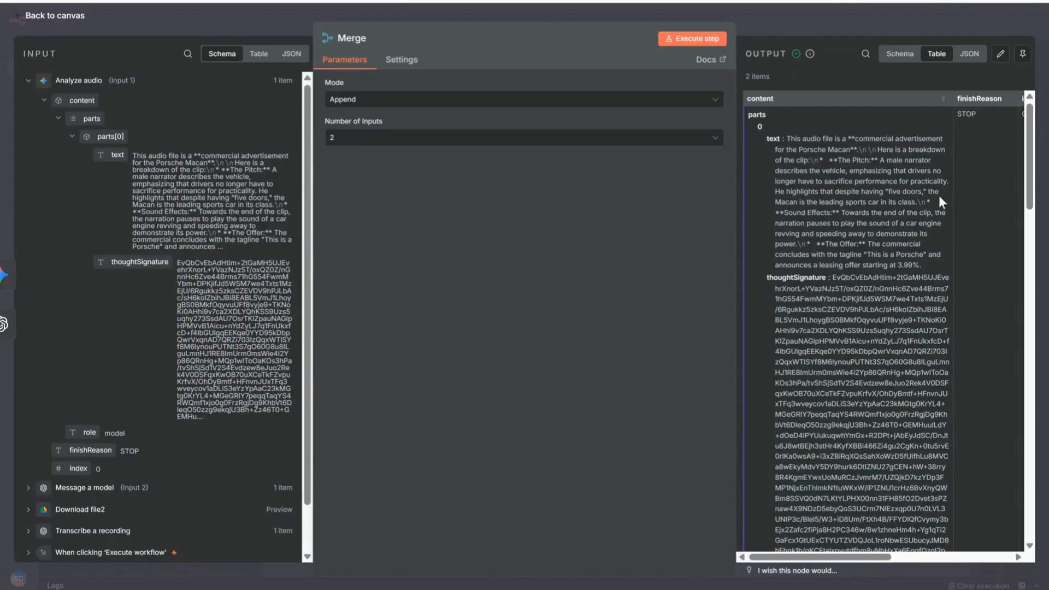
pyautogui.moveTo(795, 140); pyautogui.dragTo(934, 155)
pyautogui.click(803, 153)
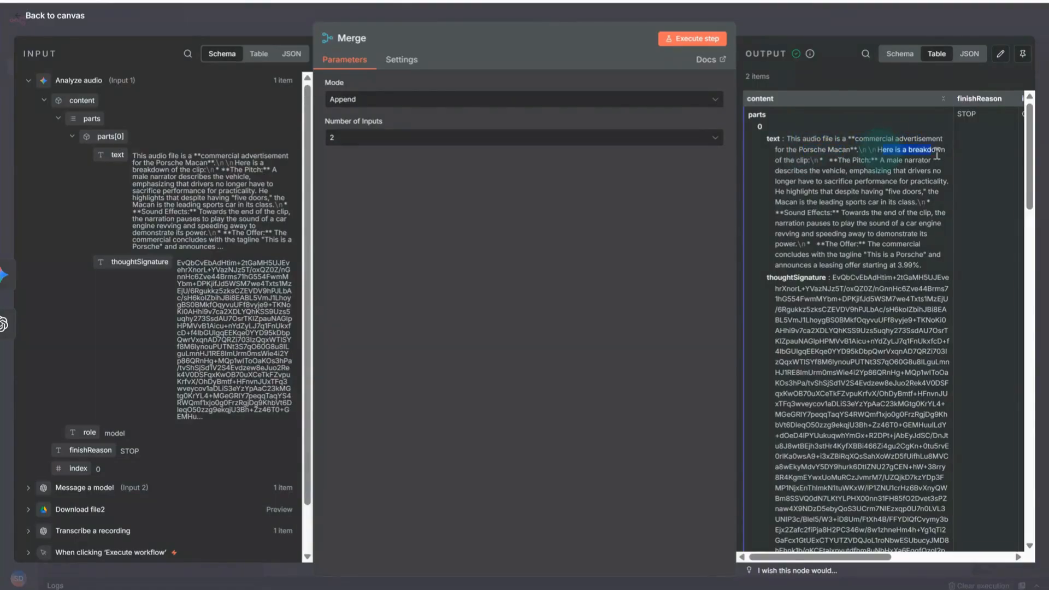
pyautogui.click(792, 170)
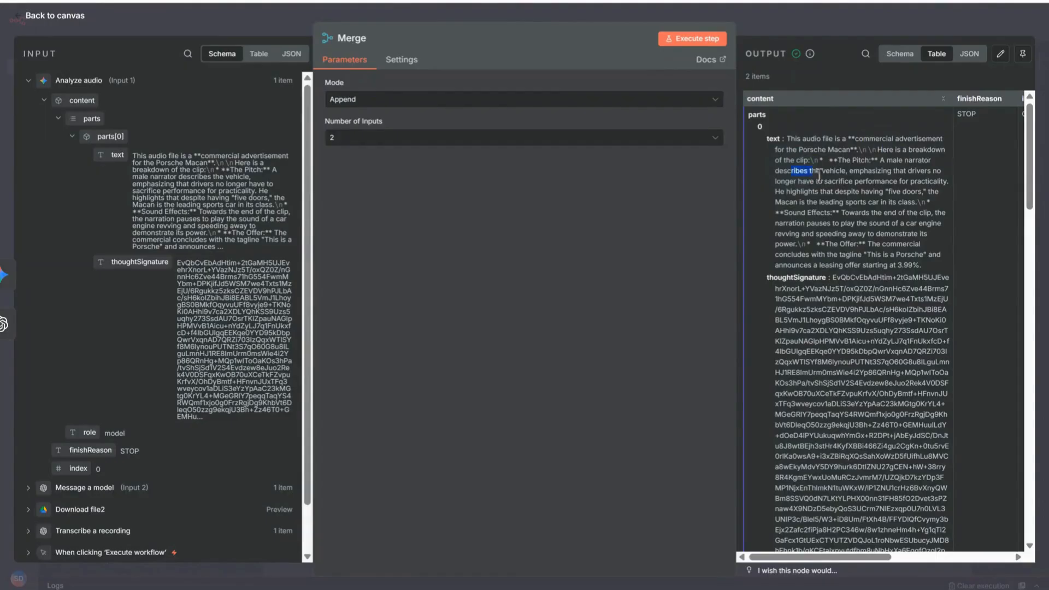
pyautogui.moveTo(849, 170); pyautogui.dragTo(915, 170)
pyautogui.click(830, 198)
pyautogui.moveTo(929, 265); pyautogui.dragTo(800, 141)
pyautogui.click(800, 141)
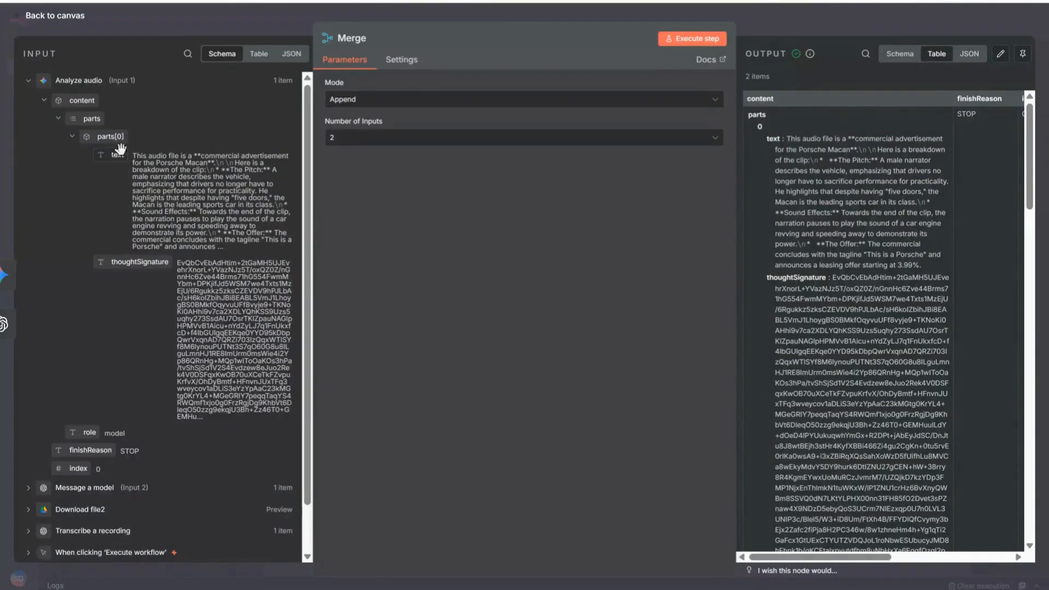
# Collapse the Analyze audio content in the Merge input, expand Message a model, read the OpenAI text and close the node.
pyautogui.click(45, 101)
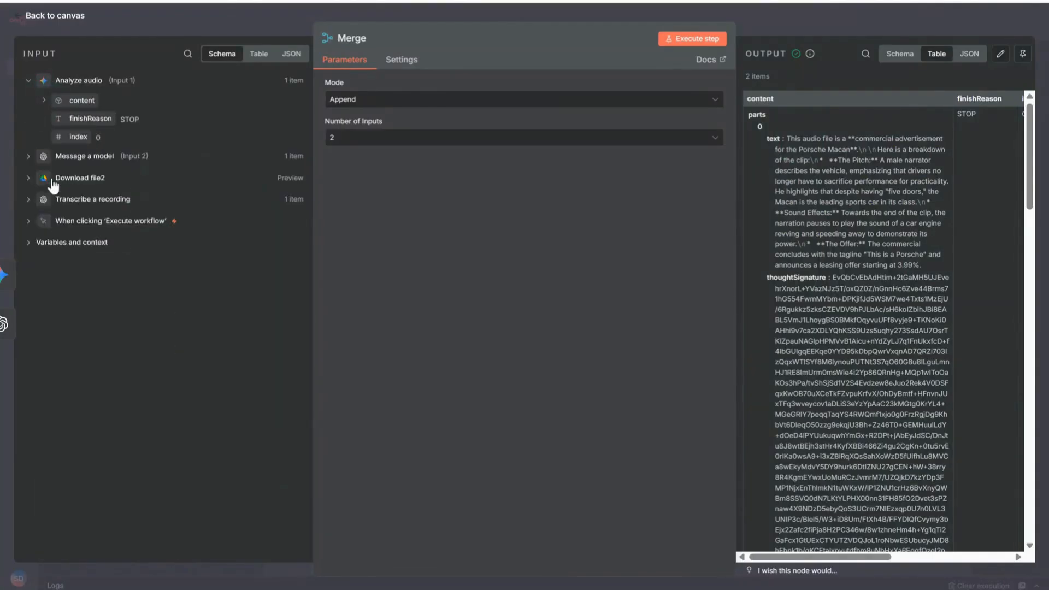
pyautogui.click(28, 156)
pyautogui.scroll(-1, 163, 218)
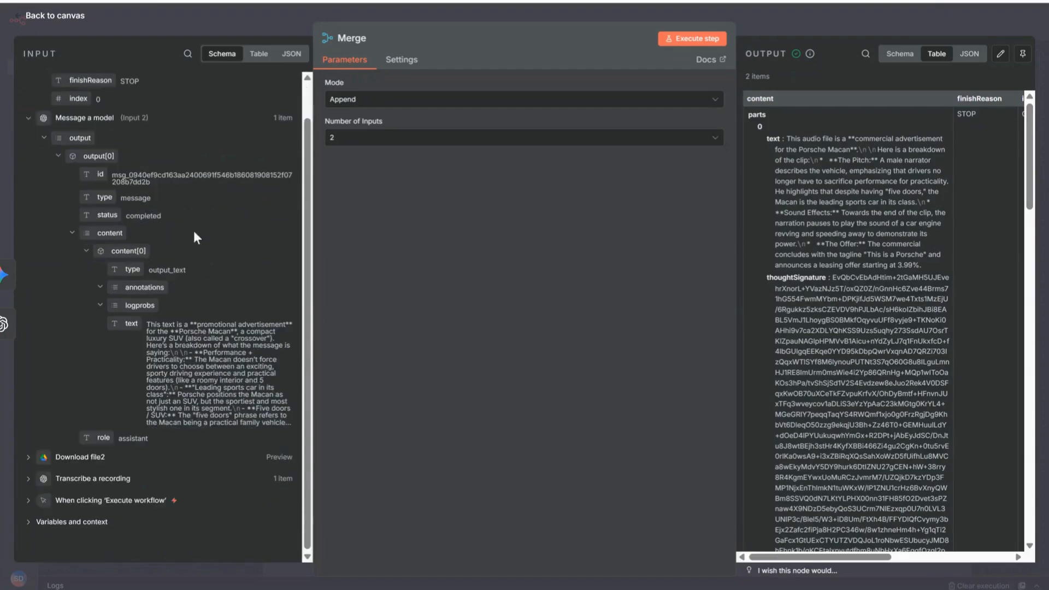
pyautogui.moveTo(163, 324); pyautogui.dragTo(271, 327)
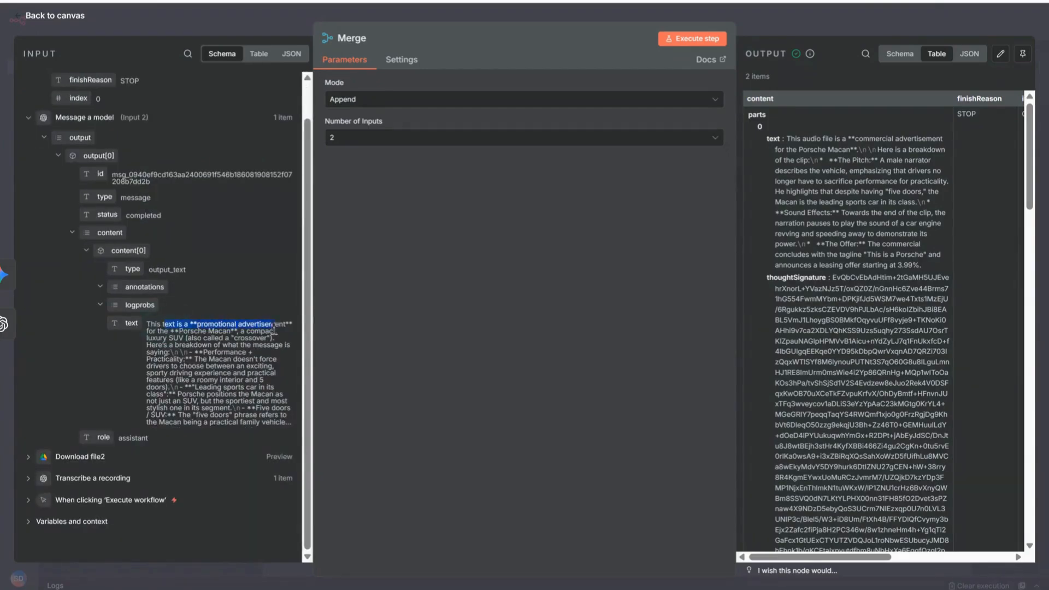
pyautogui.moveTo(182, 332); pyautogui.dragTo(198, 366)
pyautogui.click(232, 376)
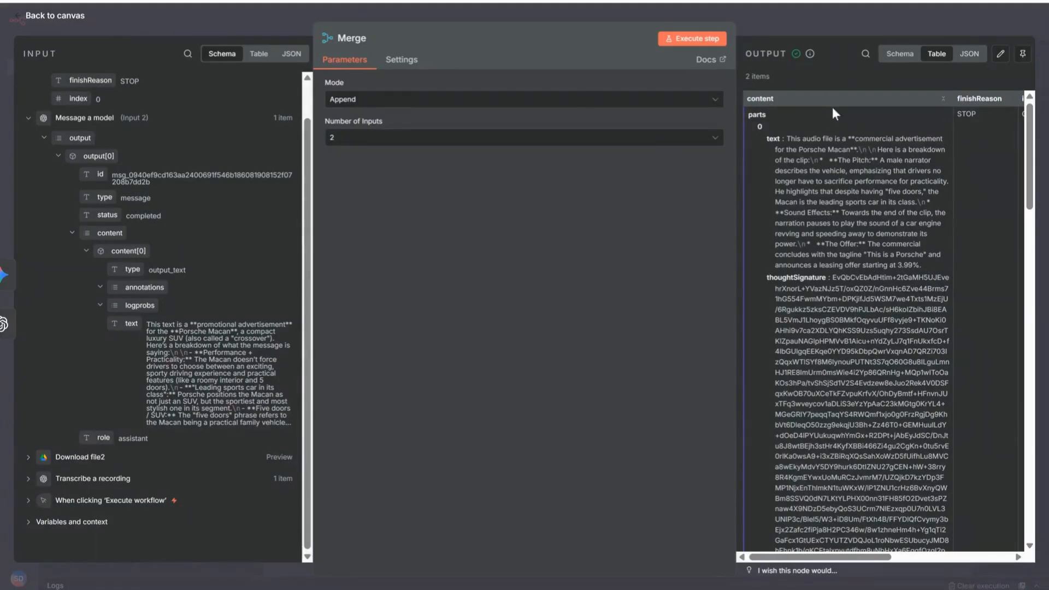
pyautogui.click(831, 17)
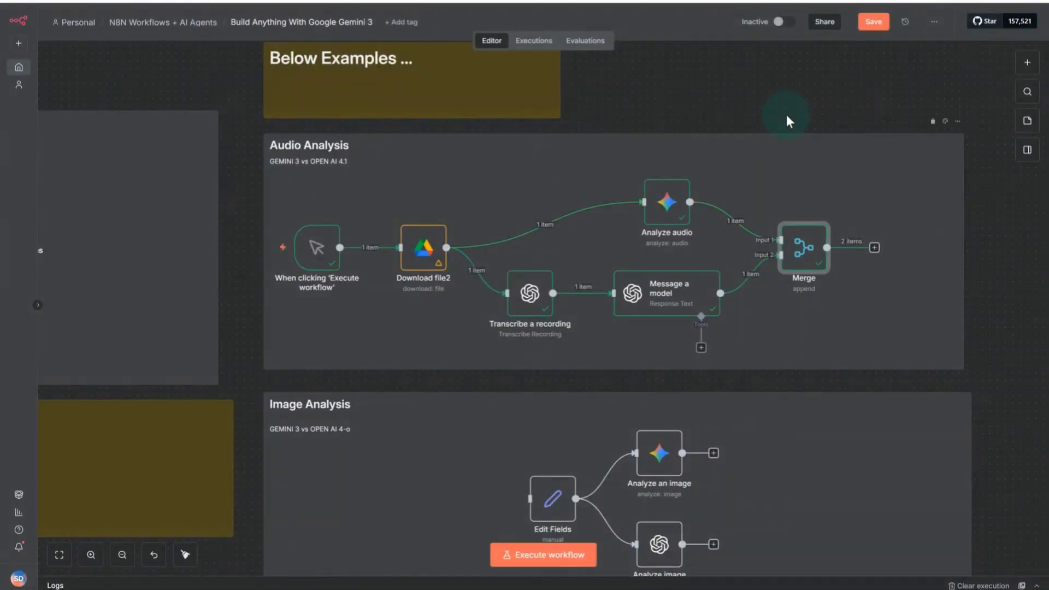
# Copy the IMAGE_URL value from the Image Analysis example's Edit Fields node, view the image in a new browser tab and return to the canvas.
pyautogui.click(770, 79)
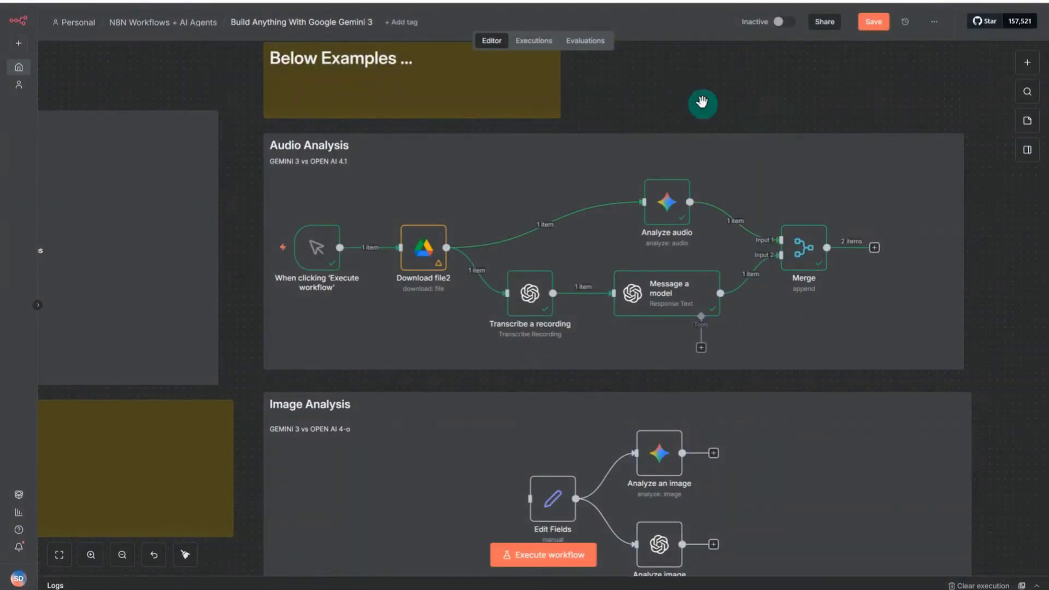
pyautogui.moveTo(701, 103); pyautogui.dragTo(723, 34)
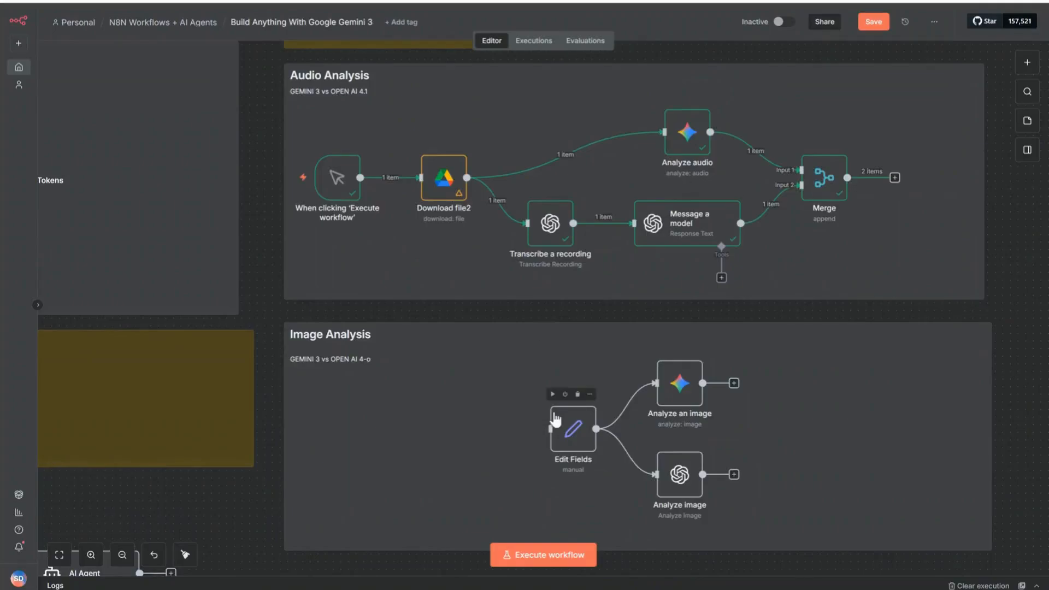
pyautogui.doubleClick(563, 431)
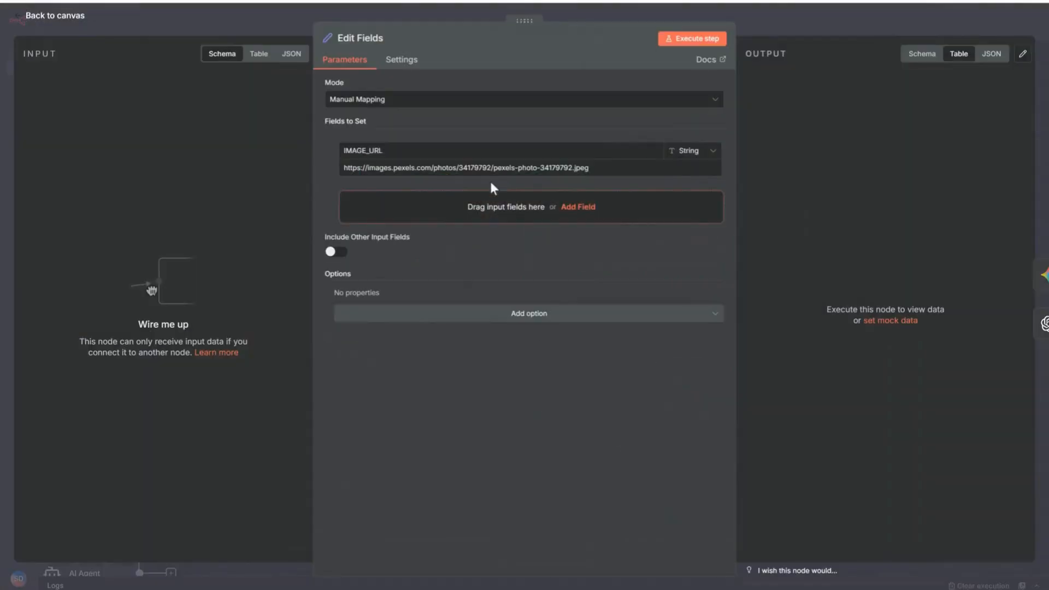
pyautogui.click(498, 168)
pyautogui.hotkey('ctrl', 'a')
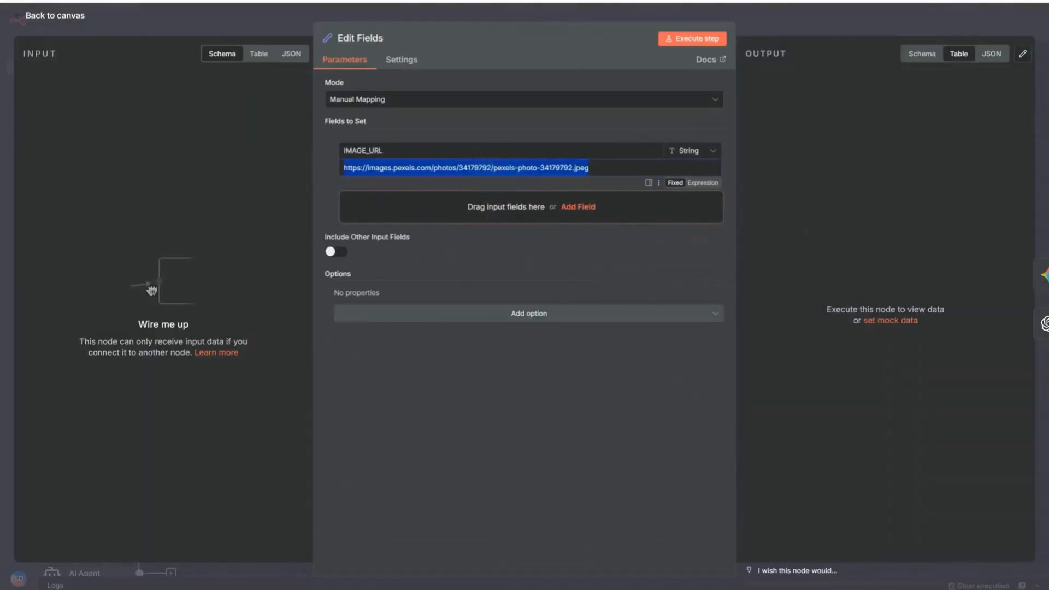
pyautogui.hotkey('ctrl', 'c')
pyautogui.hotkey('ctrl', 't')
pyautogui.hotkey('ctrl', 'v')
pyautogui.press('Return')
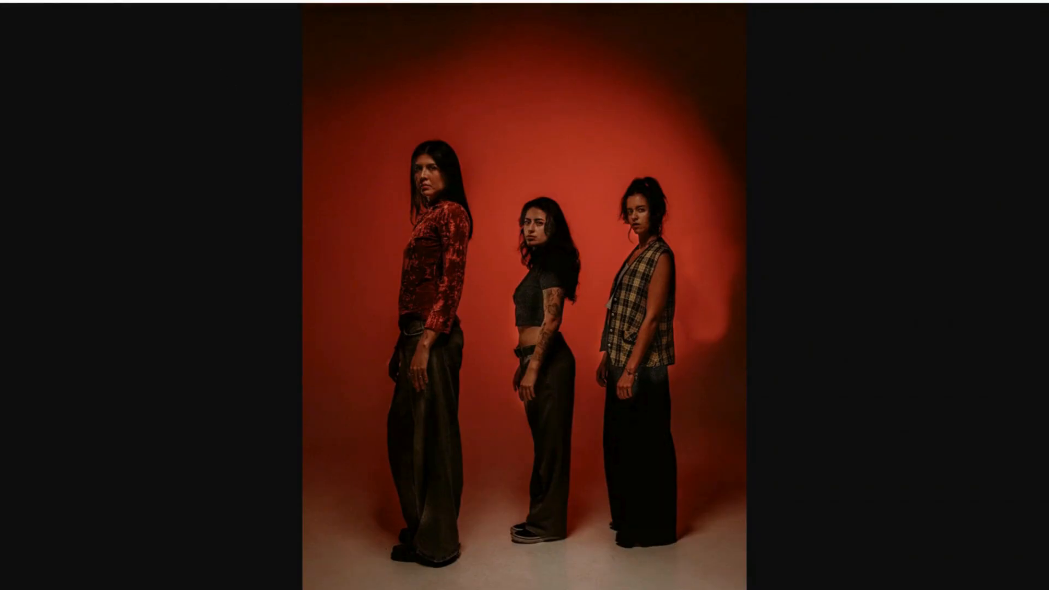
pyautogui.hotkey('ctrl', 'w')
pyautogui.click(770, 19)
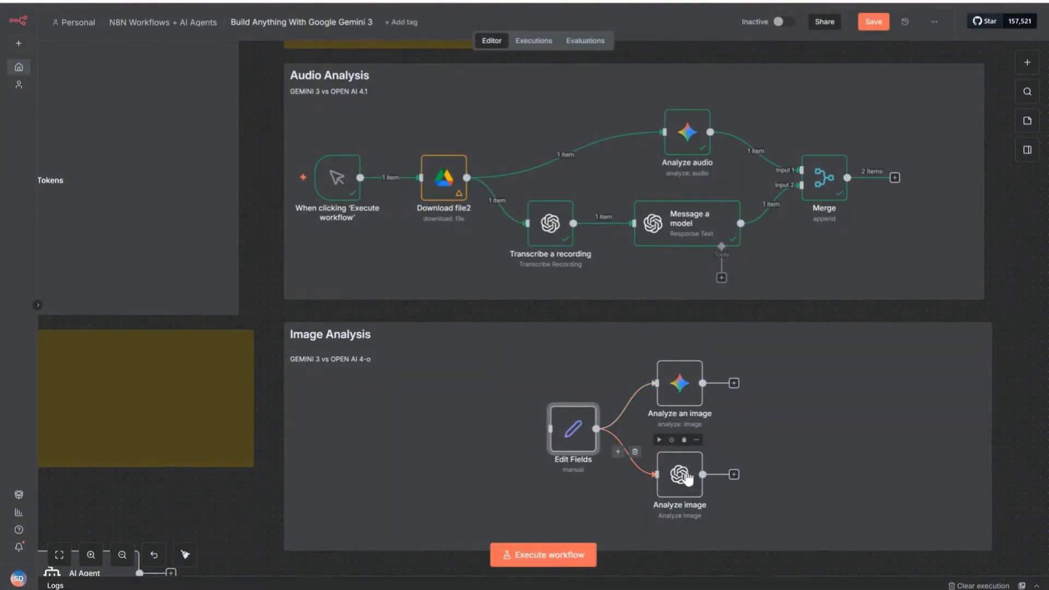
# Open the OpenAI Analyze image node, check its model and text input, and return to the canvas.
pyautogui.doubleClick(690, 485)
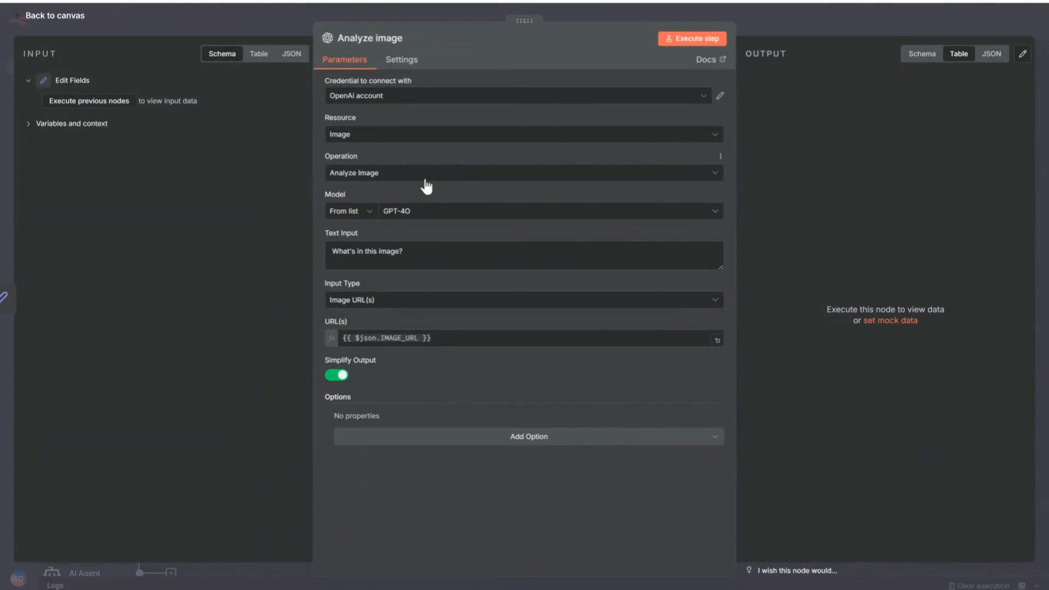
pyautogui.click(449, 253)
pyautogui.moveTo(449, 254); pyautogui.dragTo(315, 244)
pyautogui.click(425, 250)
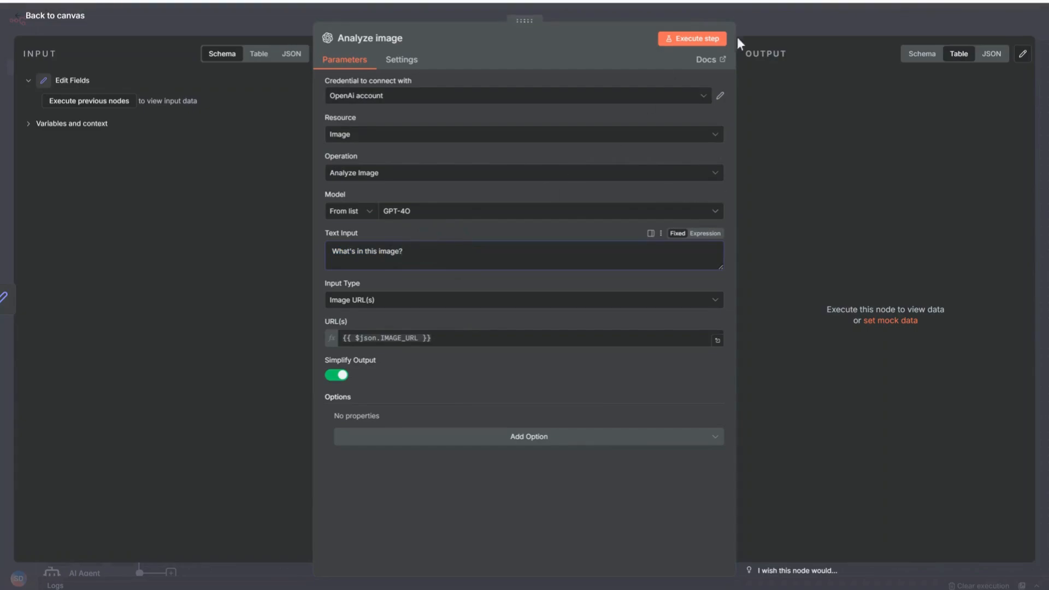
pyautogui.click(765, 30)
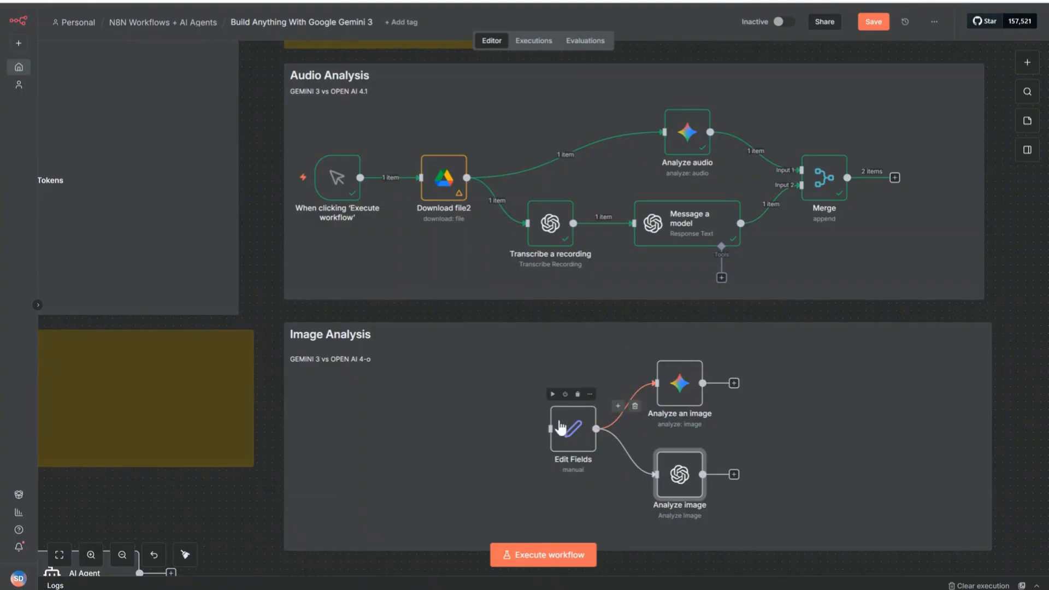
# Execute the Edit Fields and Gemini Analyze an image nodes, rerun Edit Fields and execute the OpenAI Analyze image node.
pyautogui.click(554, 394)
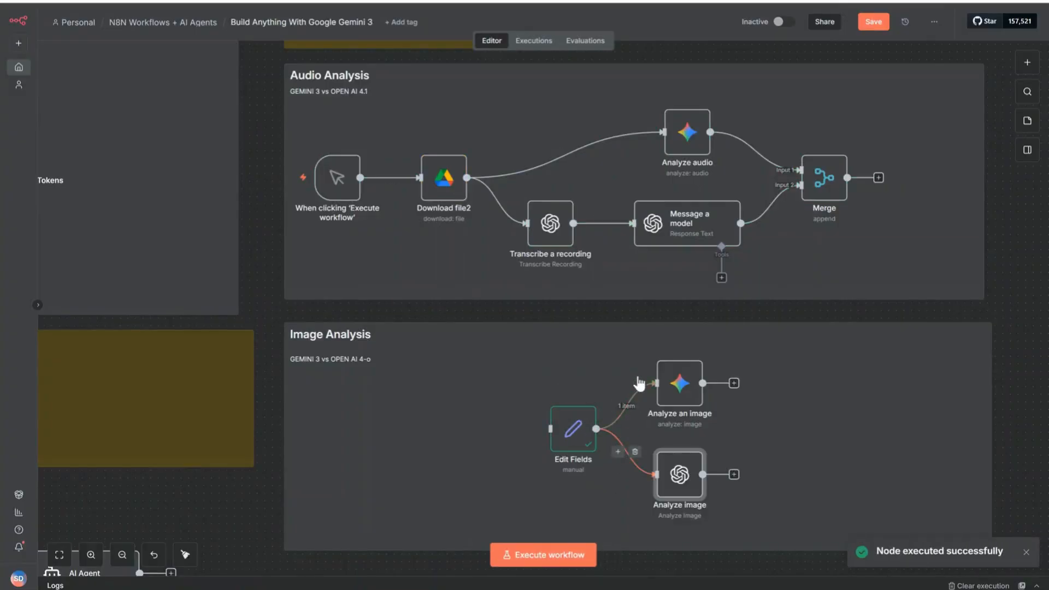
pyautogui.click(660, 350)
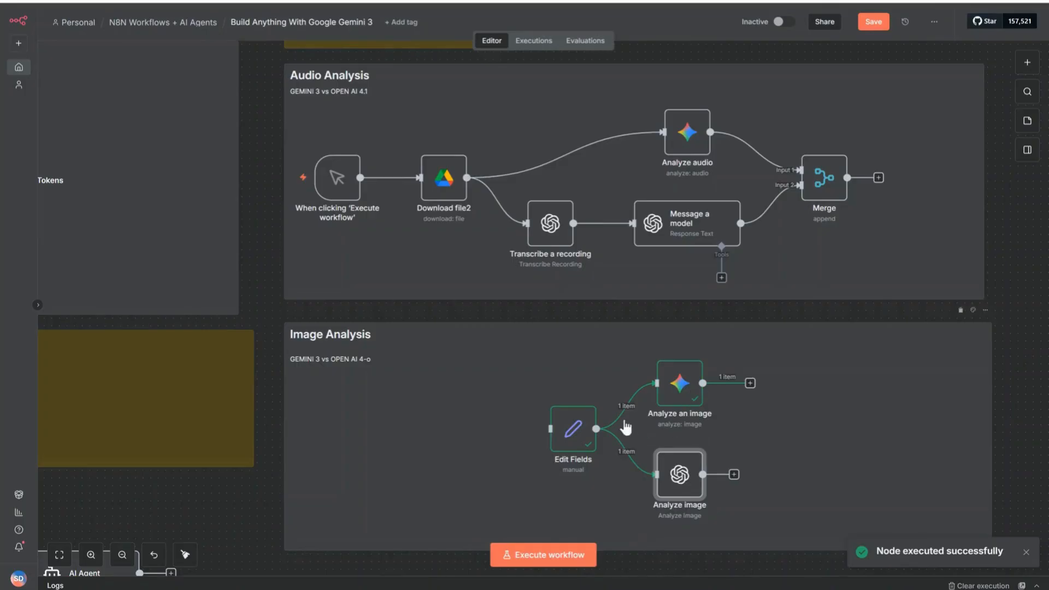
pyautogui.click(554, 389)
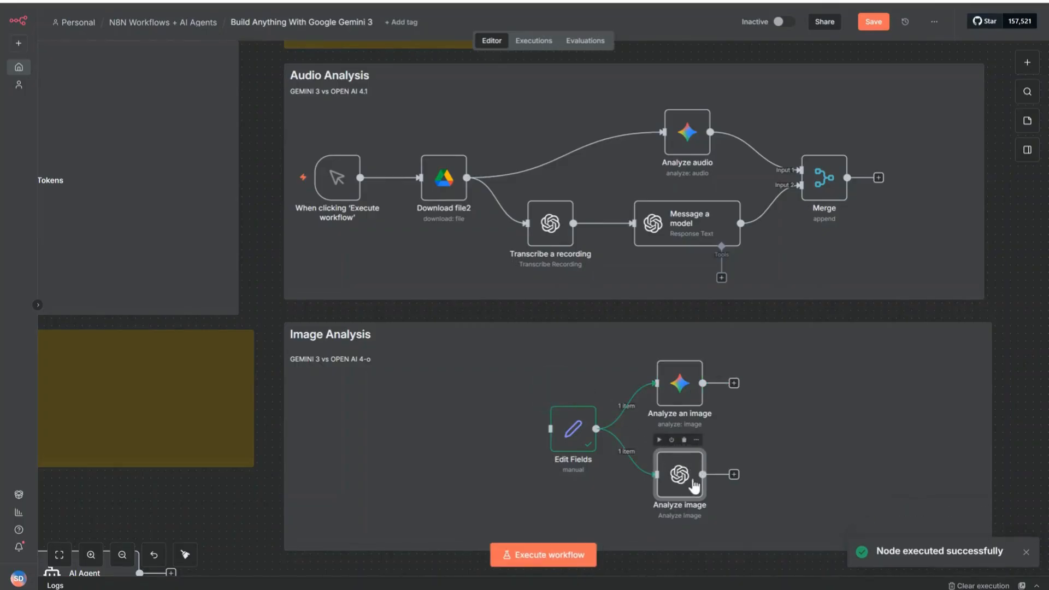
pyautogui.click(659, 440)
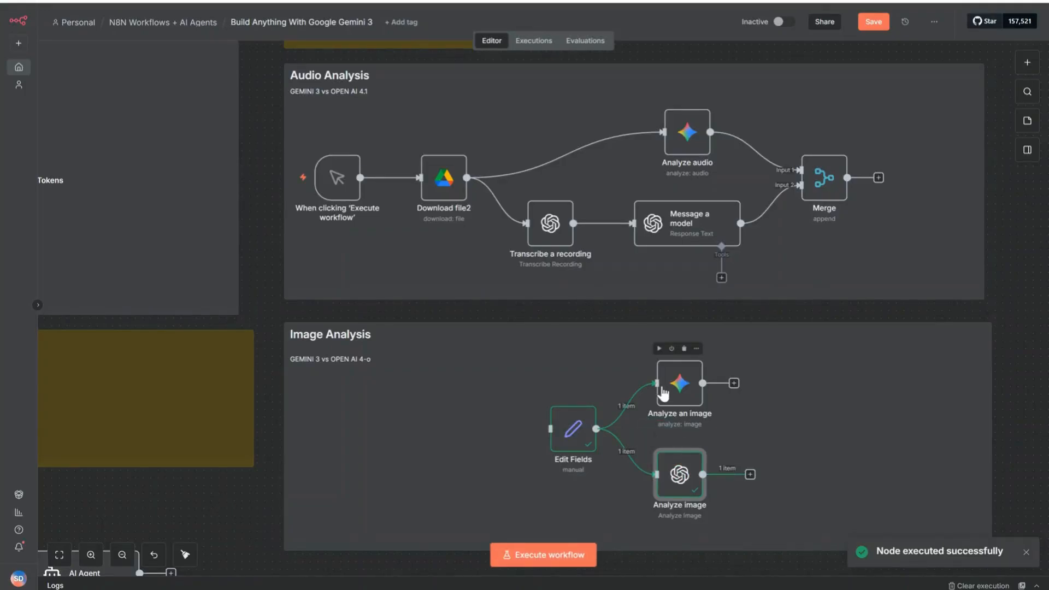
# Check the Gemini Analyze an image node, return to the canvas, open the OpenAI Analyze image node and read its output text.
pyautogui.doubleClick(664, 385)
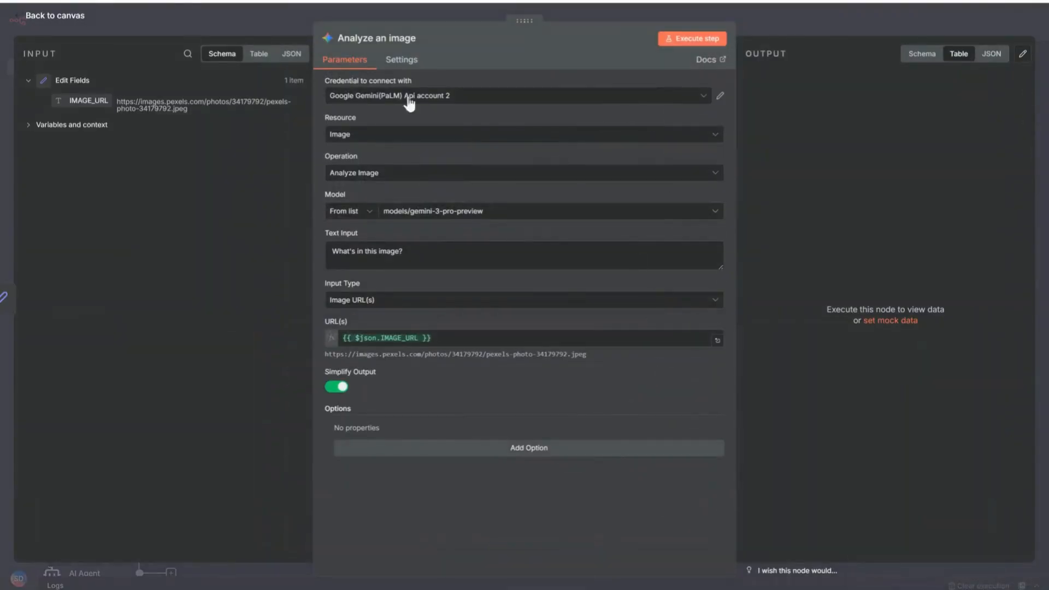
pyautogui.click(778, 23)
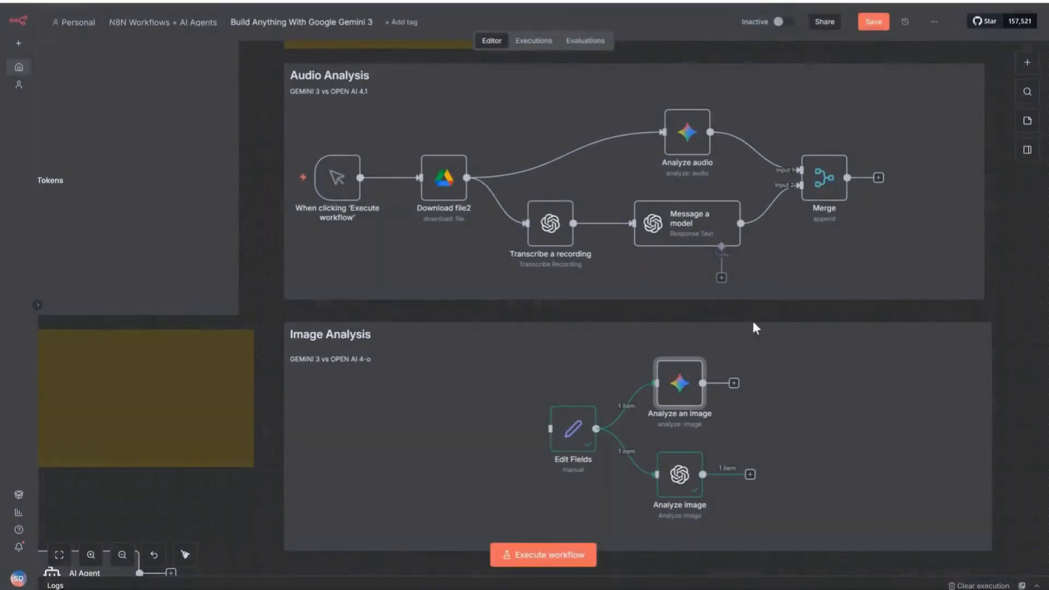
pyautogui.doubleClick(666, 463)
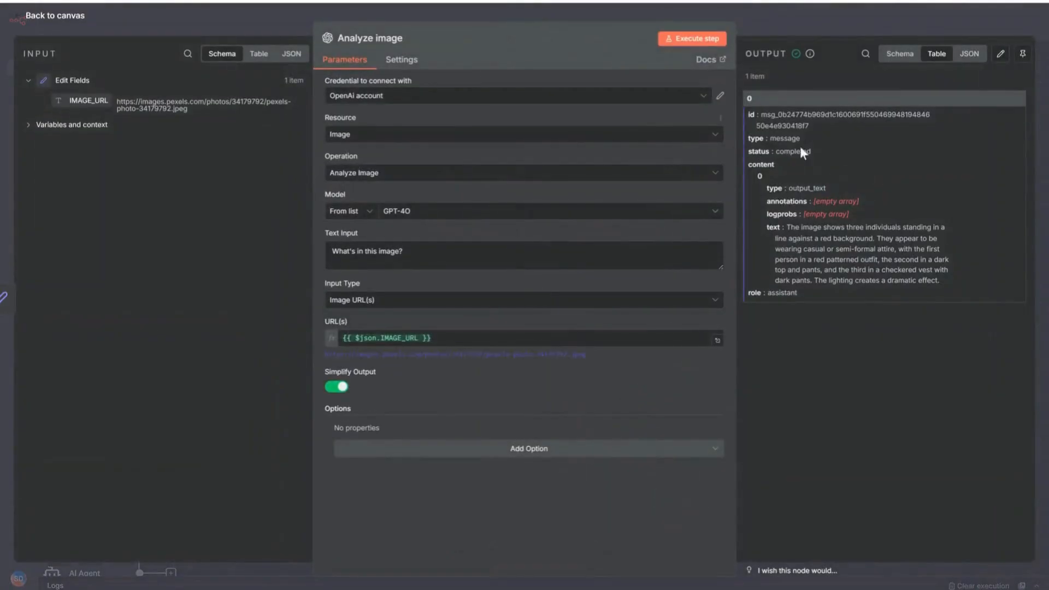
pyautogui.moveTo(801, 226); pyautogui.dragTo(887, 254)
pyautogui.click(897, 255)
pyautogui.moveTo(948, 279); pyautogui.dragTo(828, 248)
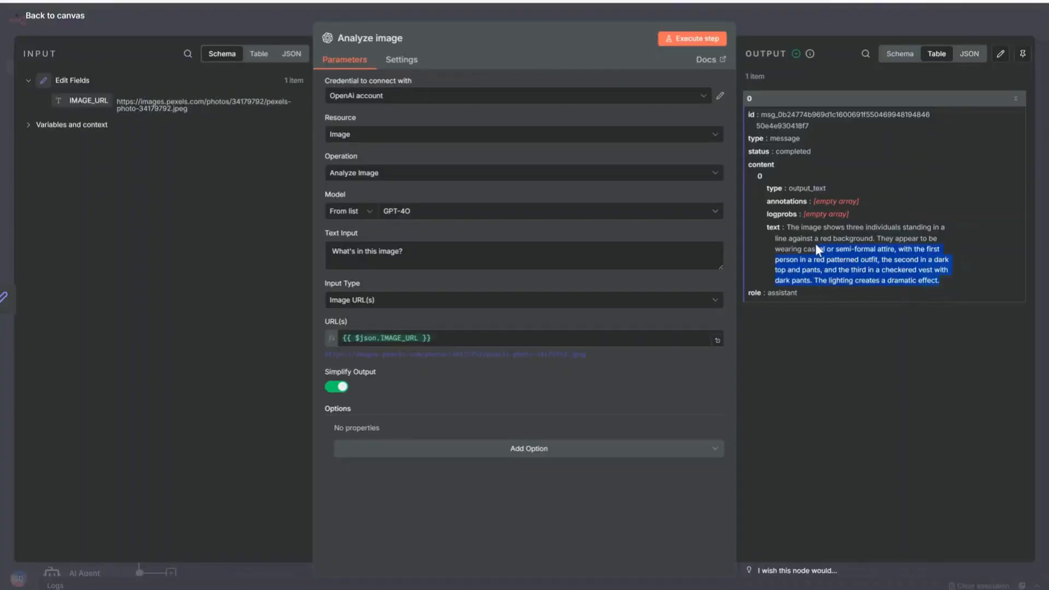
# Return to the canvas, execute the Gemini Analyze an image node and open it to view its output.
pyautogui.click(821, 25)
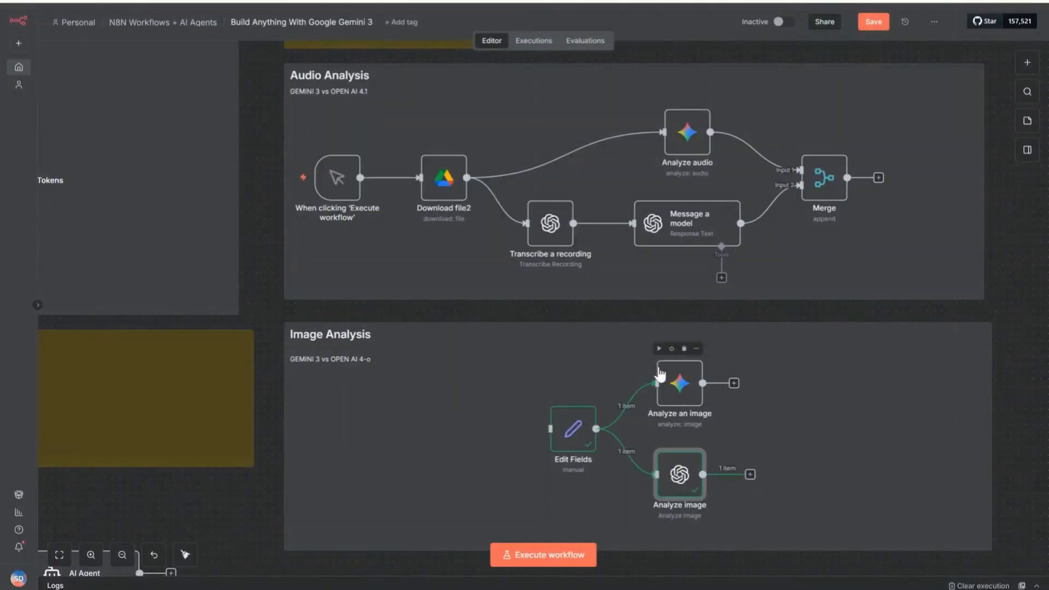
pyautogui.click(659, 348)
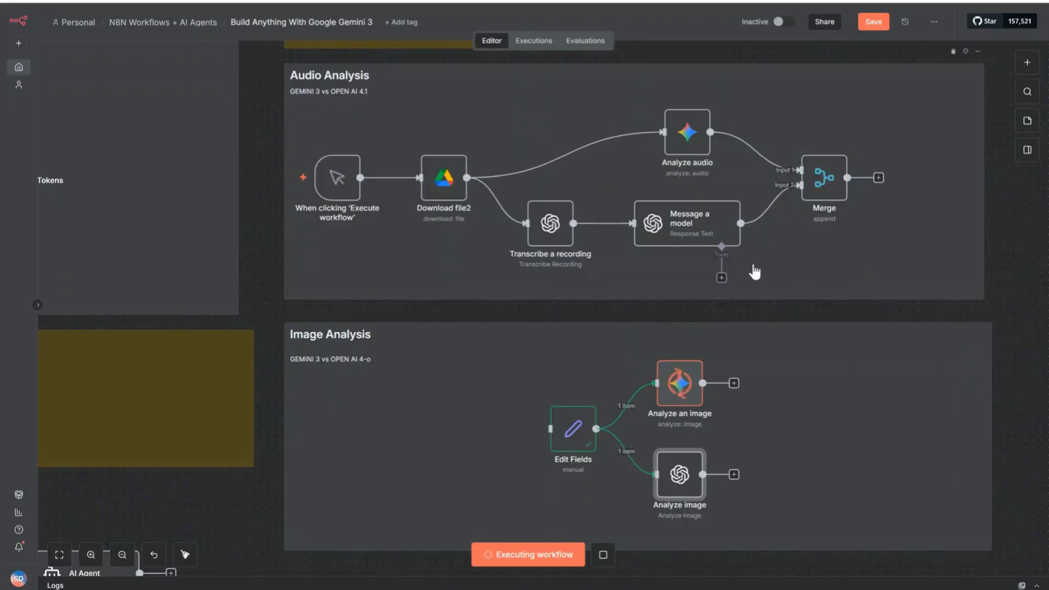
pyautogui.doubleClick(680, 386)
# Read the Gemini node's output text, examining its descriptions of the subjects, their clothing, the setting and the lighting.
pyautogui.moveTo(789, 141); pyautogui.dragTo(790, 176)
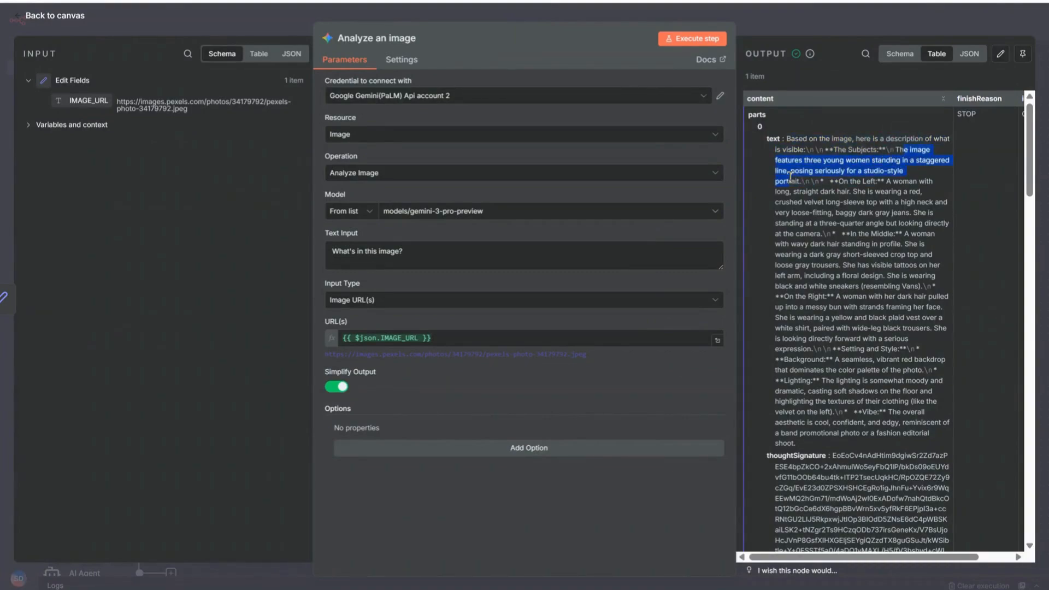
pyautogui.click(872, 232)
pyautogui.moveTo(826, 446); pyautogui.dragTo(857, 157)
pyautogui.click(781, 153)
pyautogui.click(852, 158)
pyautogui.click(852, 160)
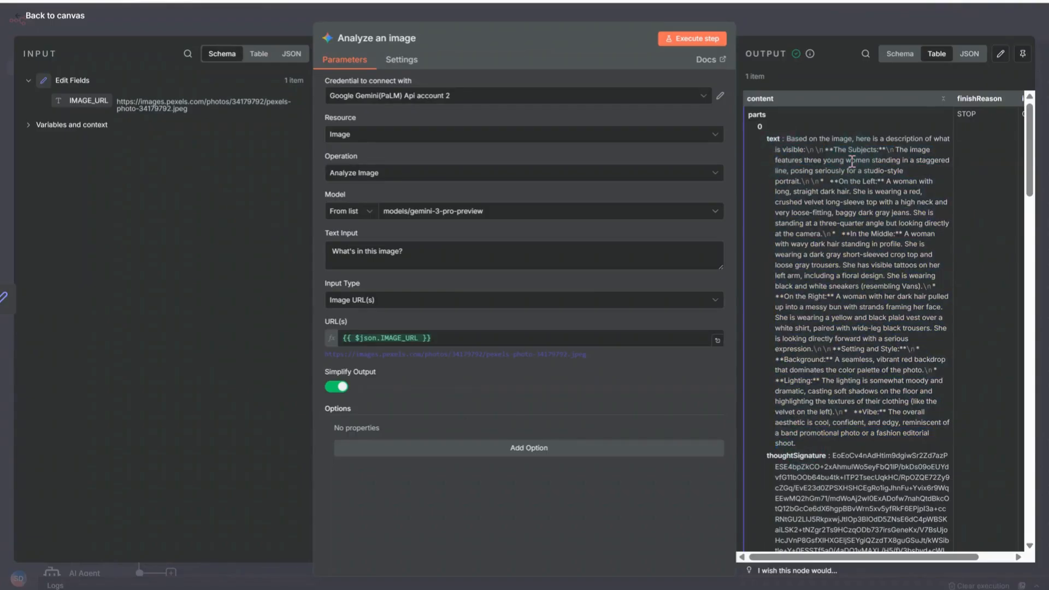
pyautogui.click(852, 161)
pyautogui.click(857, 158)
pyautogui.click(858, 158)
pyautogui.click(857, 157)
pyautogui.moveTo(836, 170); pyautogui.dragTo(920, 253)
pyautogui.click(878, 227)
pyautogui.click(921, 253)
pyautogui.moveTo(851, 234); pyautogui.dragTo(904, 235)
pyautogui.click(804, 243)
pyautogui.moveTo(804, 244); pyautogui.dragTo(911, 246)
pyautogui.click(855, 247)
pyautogui.click(911, 246)
pyautogui.moveTo(811, 434); pyautogui.dragTo(788, 183)
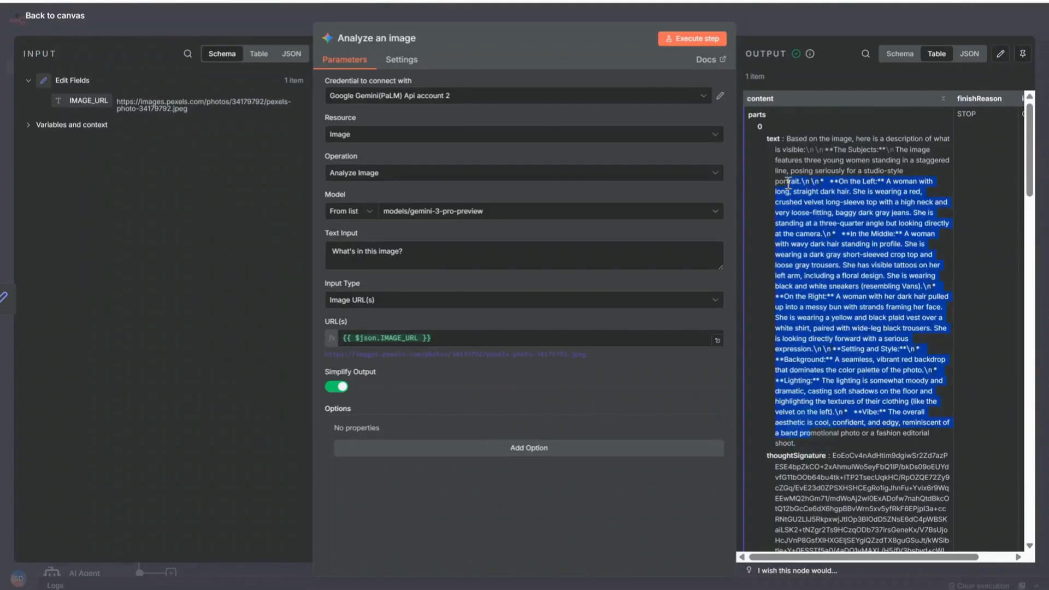
# Close the Gemini Analyze an image node and save the workflow.
pyautogui.click(795, 28)
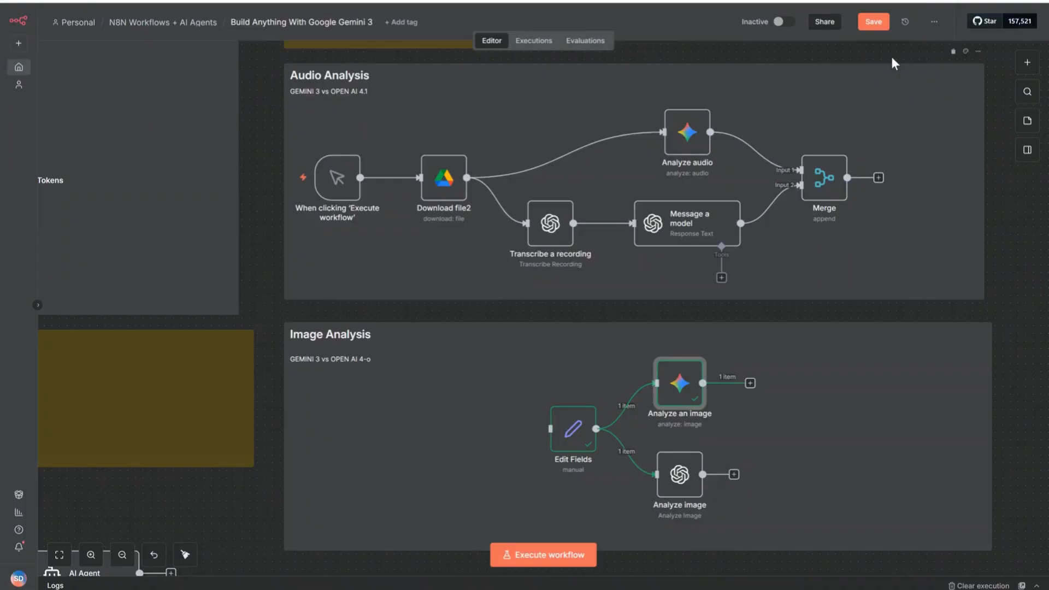
pyautogui.click(874, 27)
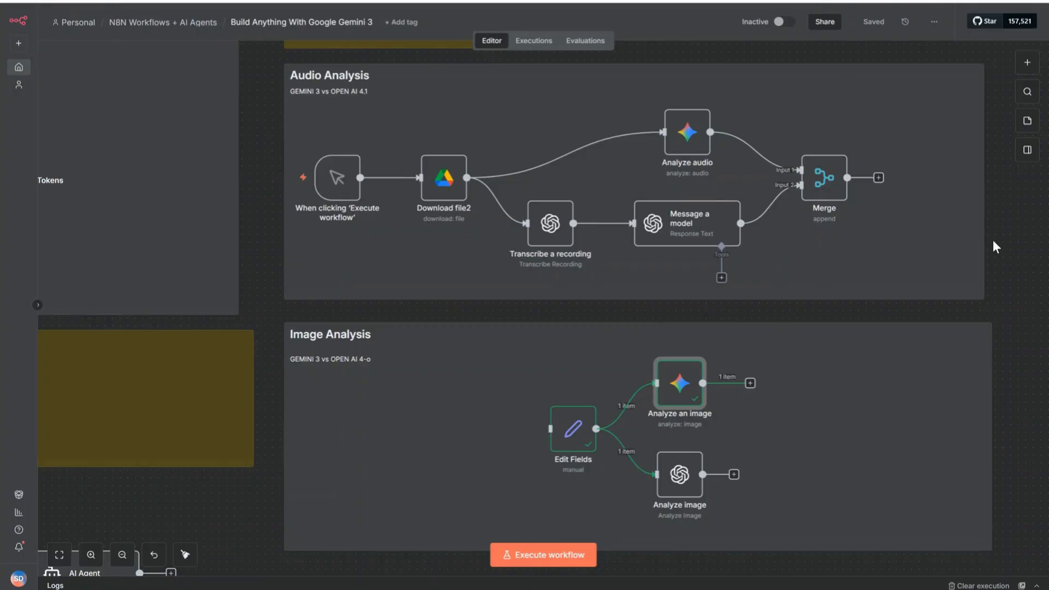
pyautogui.moveTo(756, 155)
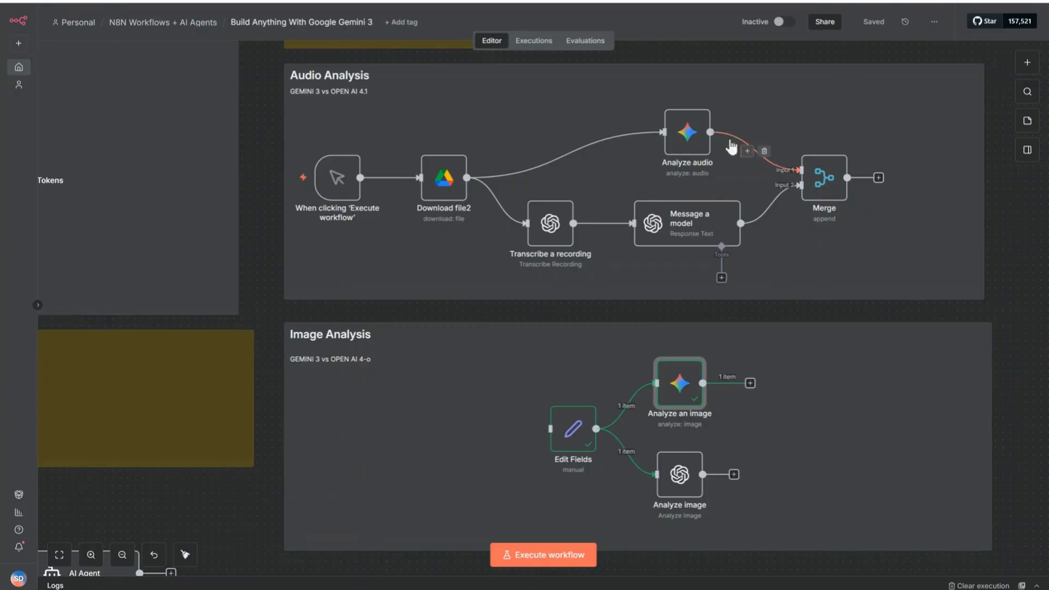